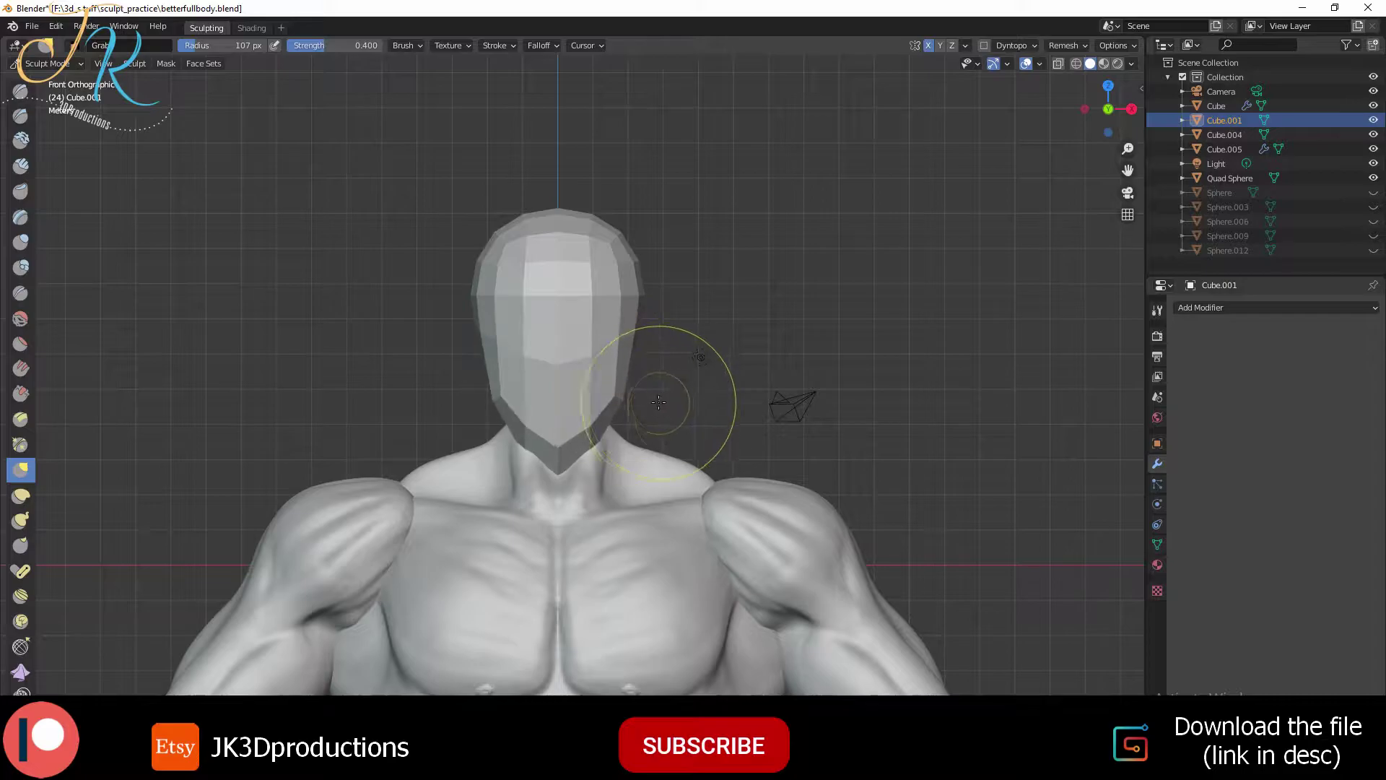
Check the blocky head from front and side views, then enable Dyntopo at 3.20 px detail size
key(KP_3)
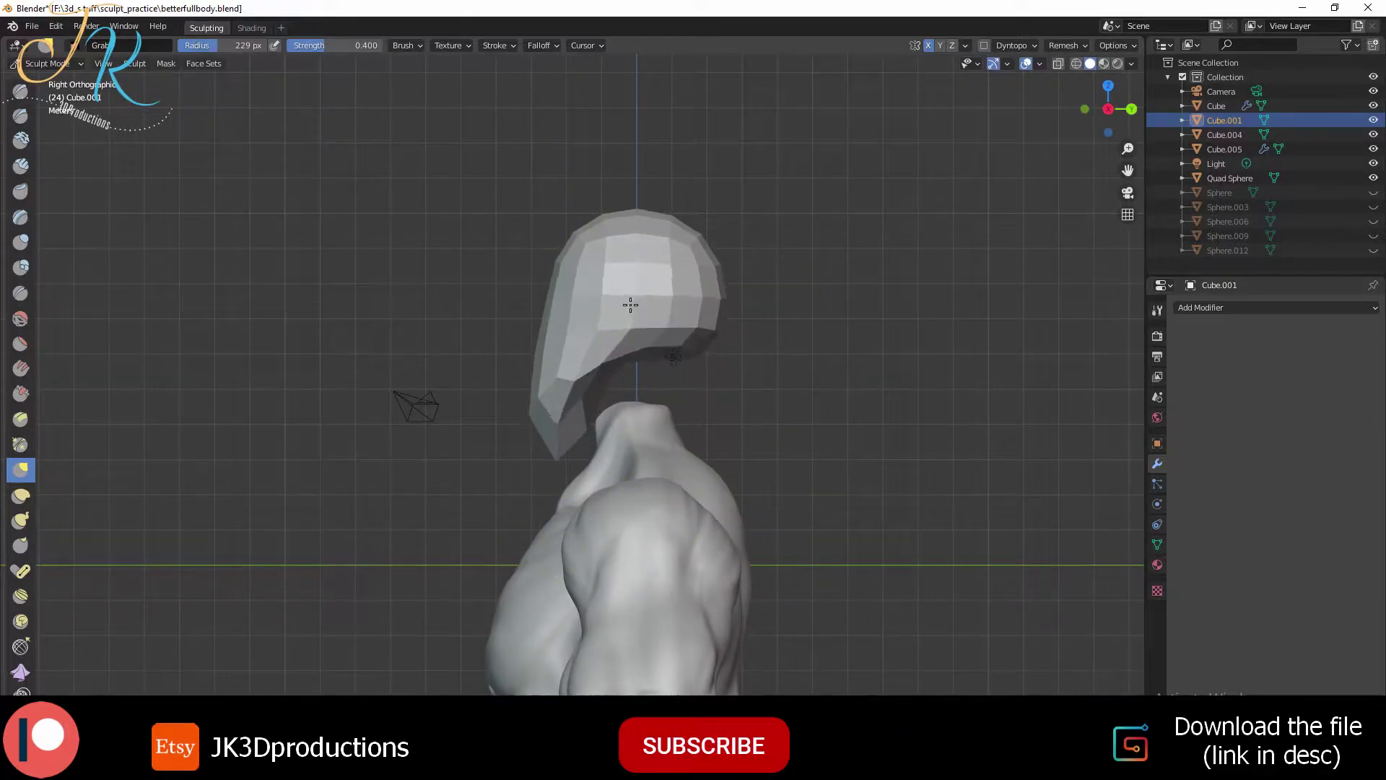
key(KP_1)
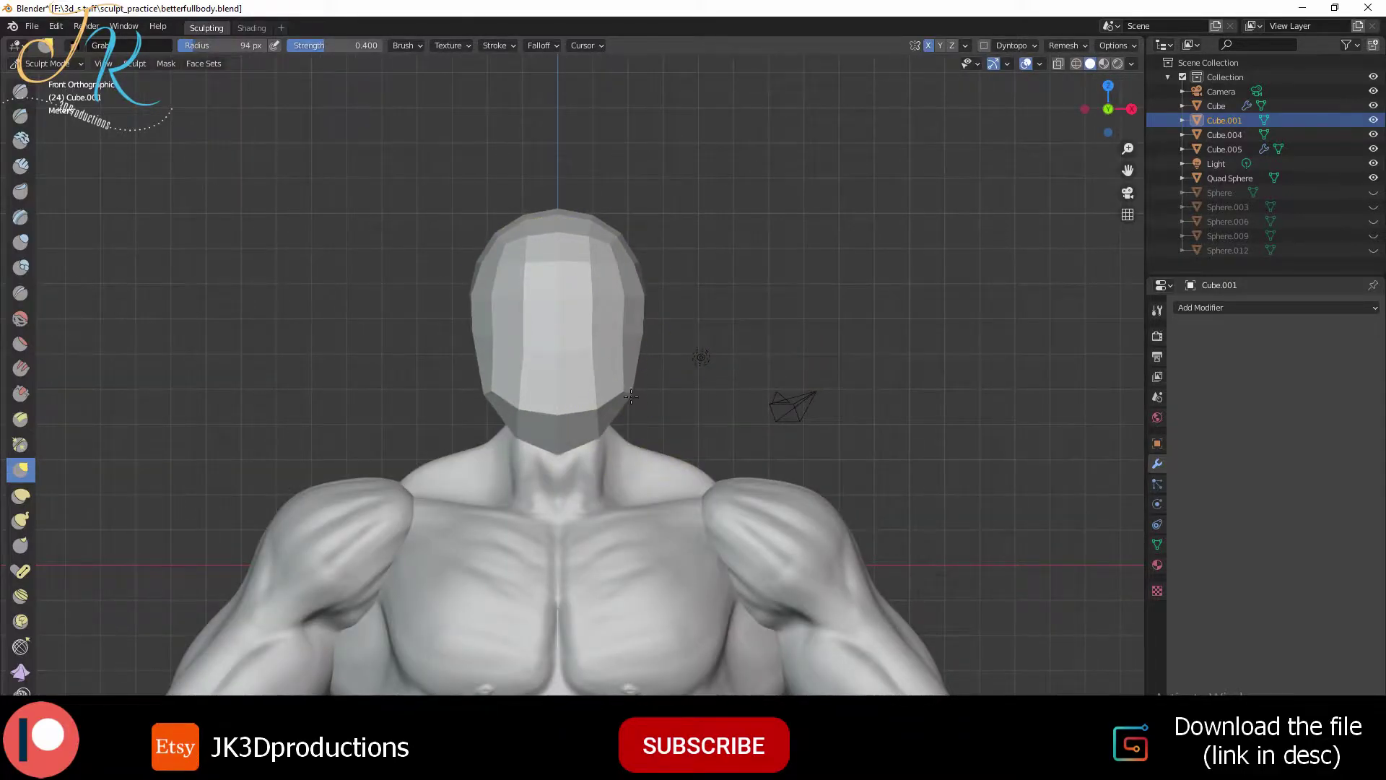
key(KP_3)
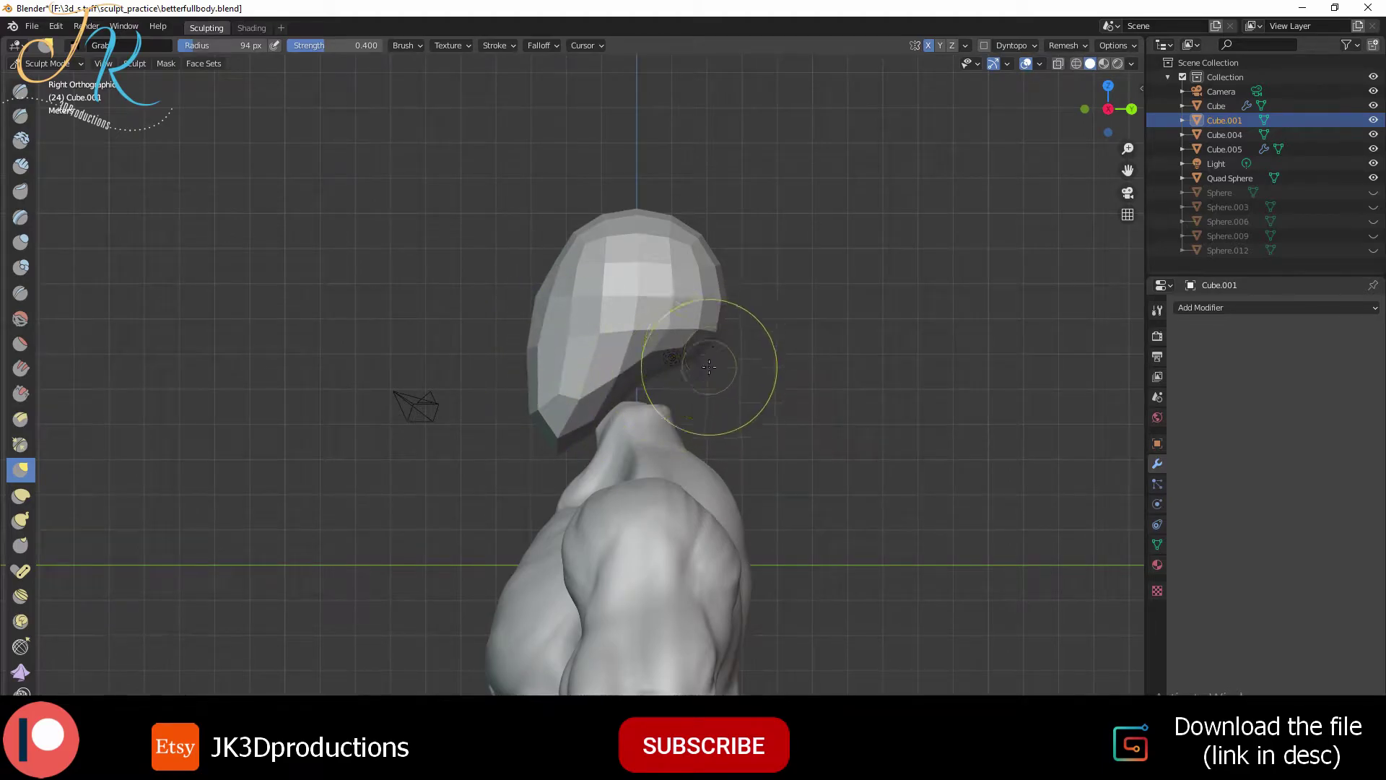
key(KP_1)
middle_drag(567, 308, 743, 372)
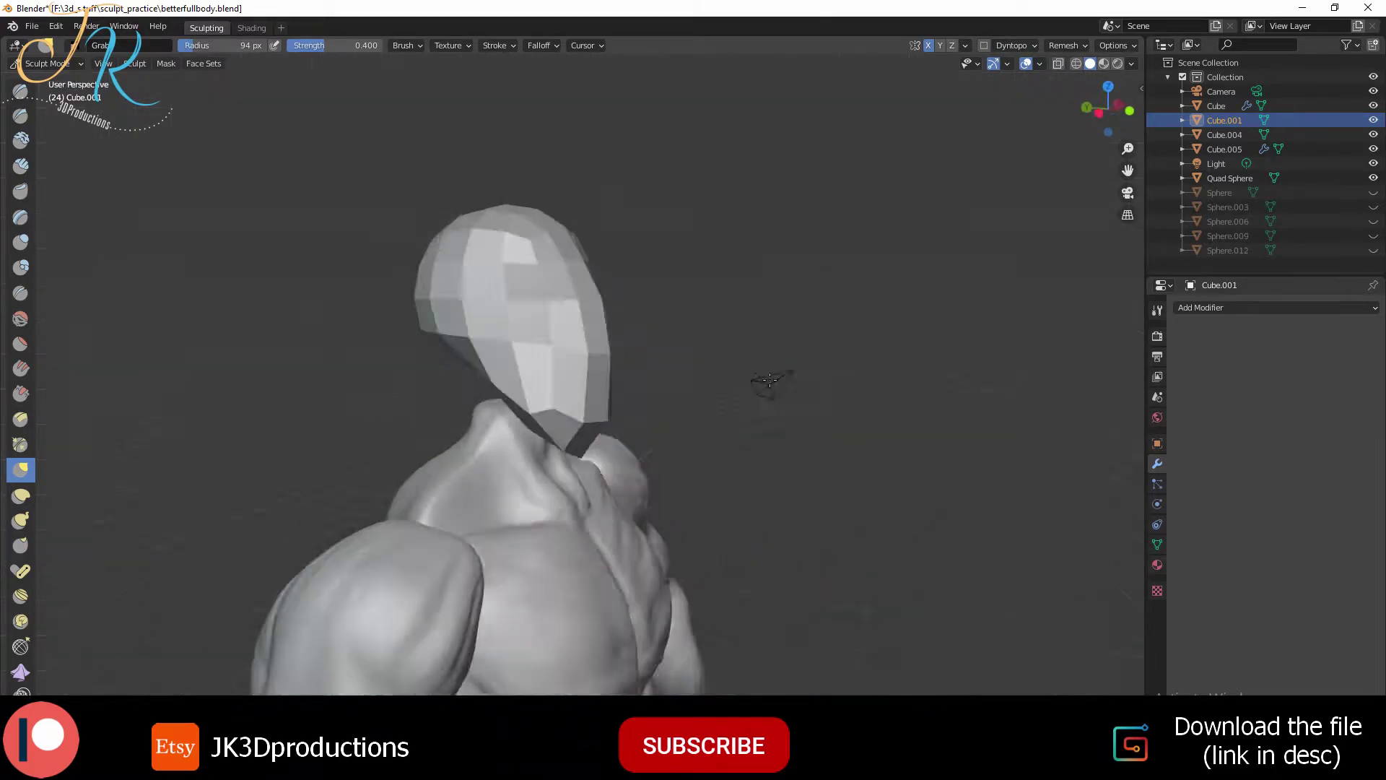
click(983, 44)
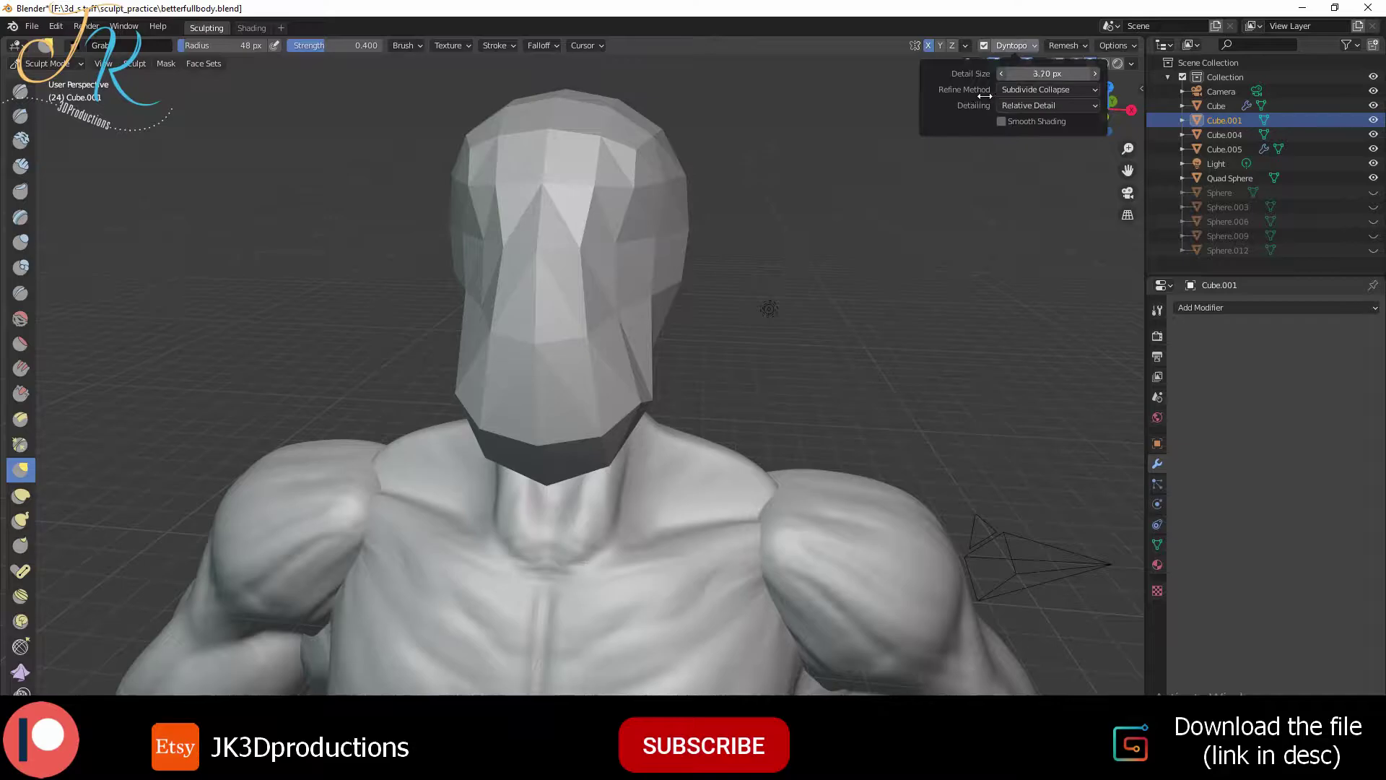
Build up mirrored Clay Strips strokes to form the eyes and eye sockets
key(c)
middle_drag(639, 309, 614, 390)
drag(611, 300, 582, 309)
key(KP_1)
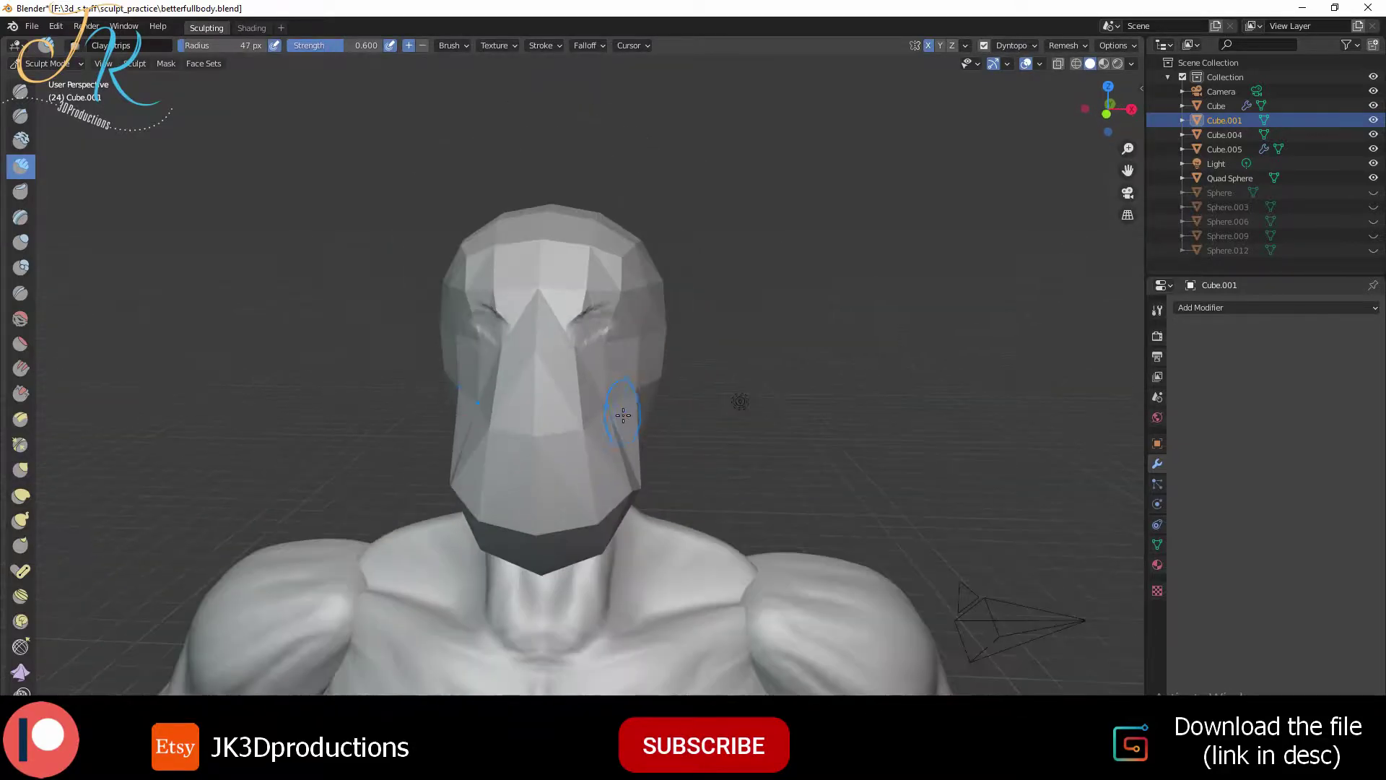
scroll(512, 364, up, 3)
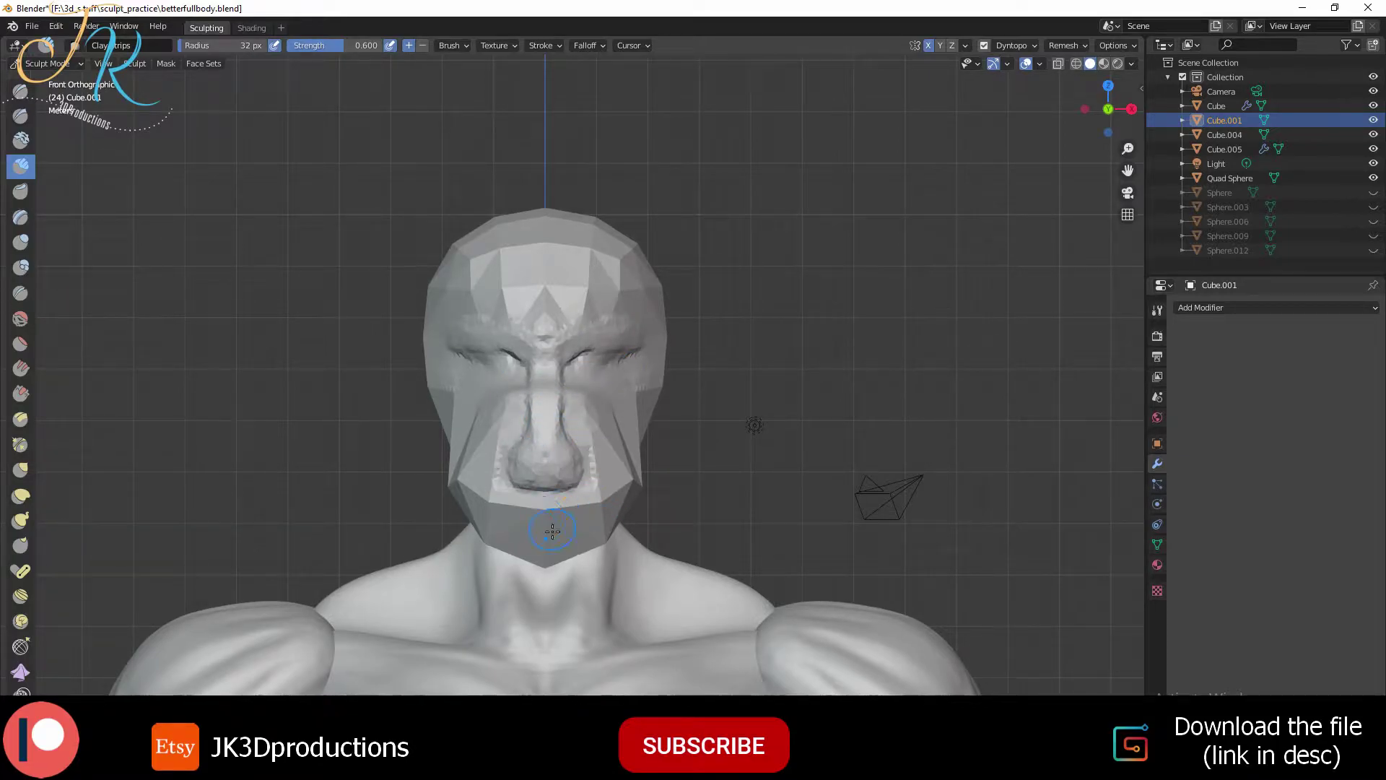
Smooth out the sculpted face with the Smooth brush
key(c)
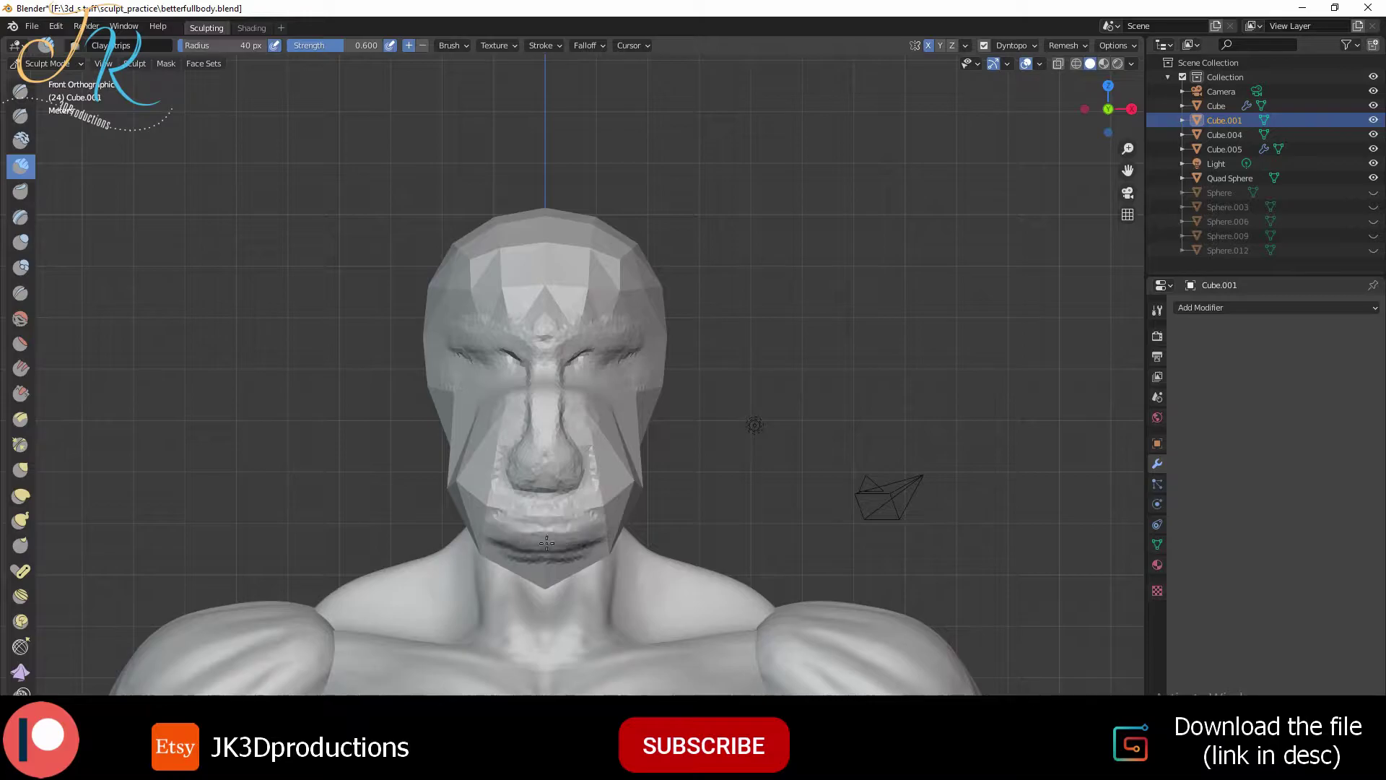
key(s)
mouse_move(546, 542)
middle_down()
mouse_move(557, 443)
mouse_move(655, 503)
mouse_move(640, 365)
mouse_move(594, 351)
mouse_move(635, 396)
mouse_move(554, 411)
mouse_move(703, 516)
middle_up()
key(shift+f)
key(c)
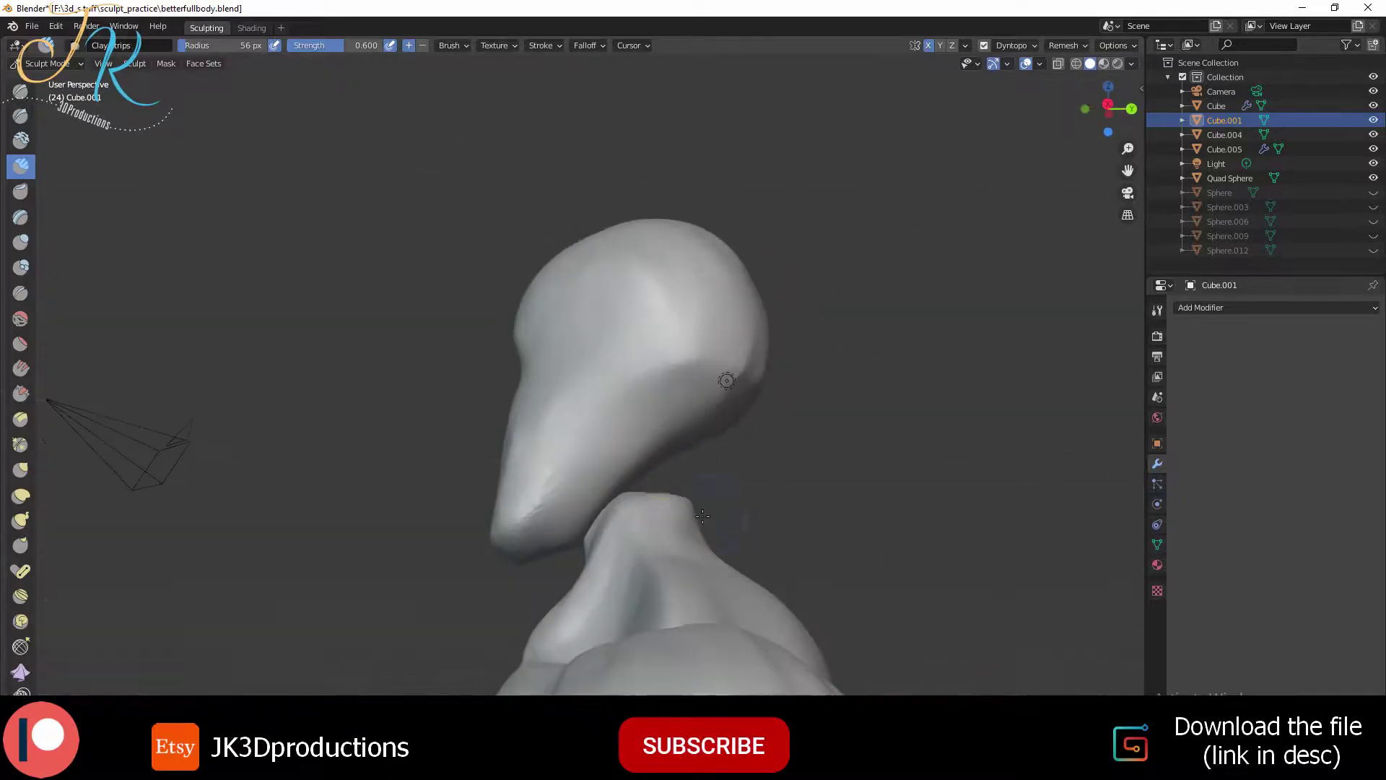
Isolate the head, reshape it with Grab into a rounded skull, then disable Dyntopo
key(g)
key(KP_Divide)
mouse_move(663, 635)
middle_down()
mouse_move(485, 490)
mouse_move(542, 423)
middle_up()
key(c)
mouse_move(458, 388)
middle_down()
mouse_move(510, 526)
mouse_move(665, 563)
middle_up()
key(KP_Divide)
mouse_move(635, 517)
middle_down()
mouse_move(625, 415)
mouse_move(551, 506)
middle_up()
key(ctrl+d)
Re-enable Dyntopo and build a Clay Strips ridge along the jawline
key(g)
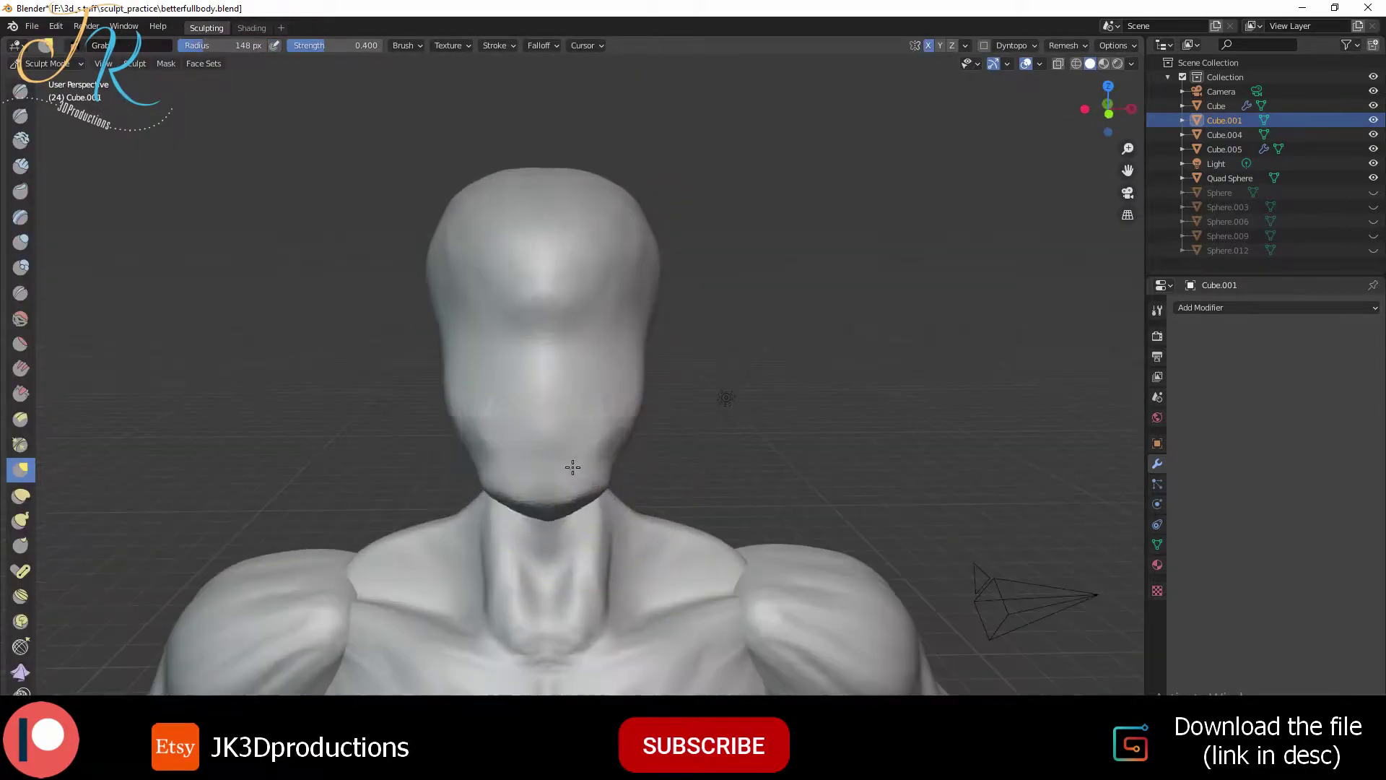
mouse_move(665, 491)
middle_down()
mouse_move(693, 404)
mouse_move(653, 345)
middle_up()
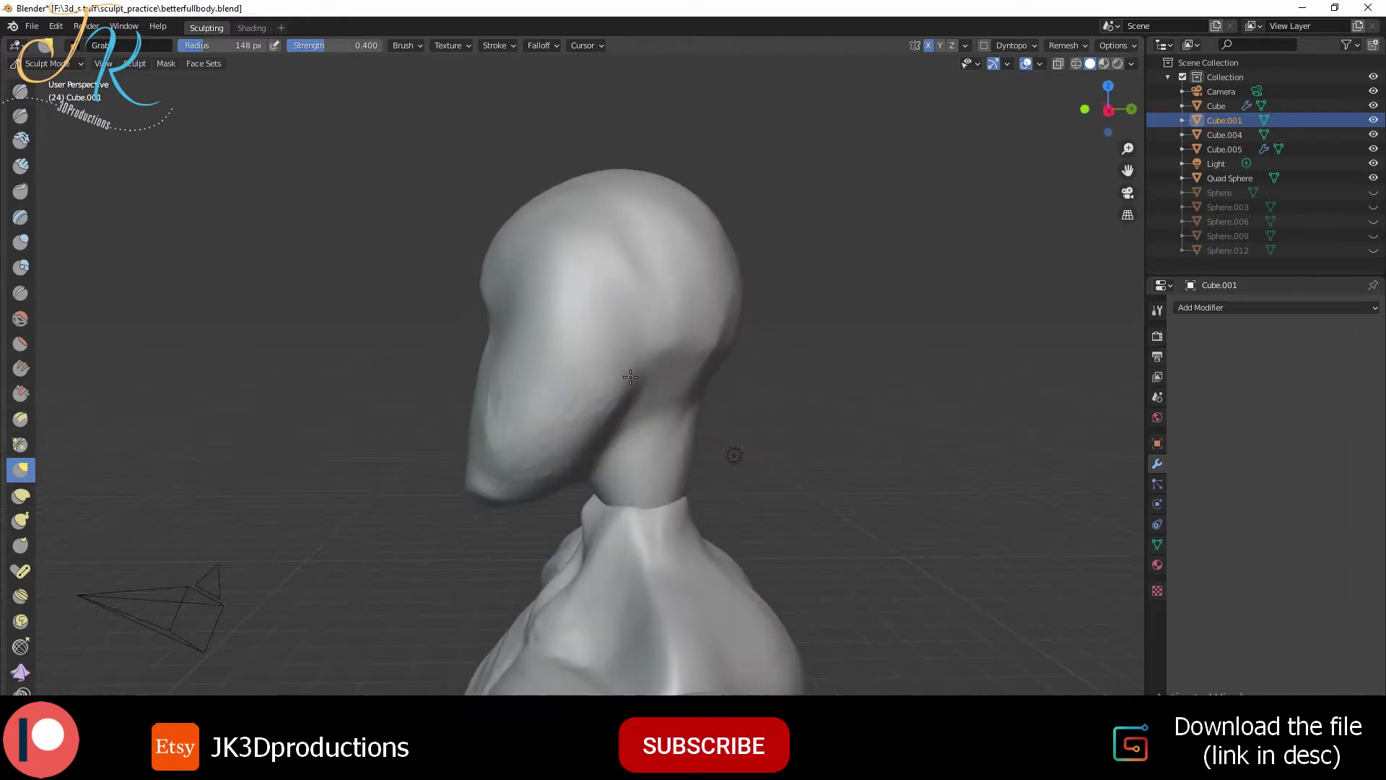
scroll(642, 358, up, 2)
drag(534, 434, 751, 310)
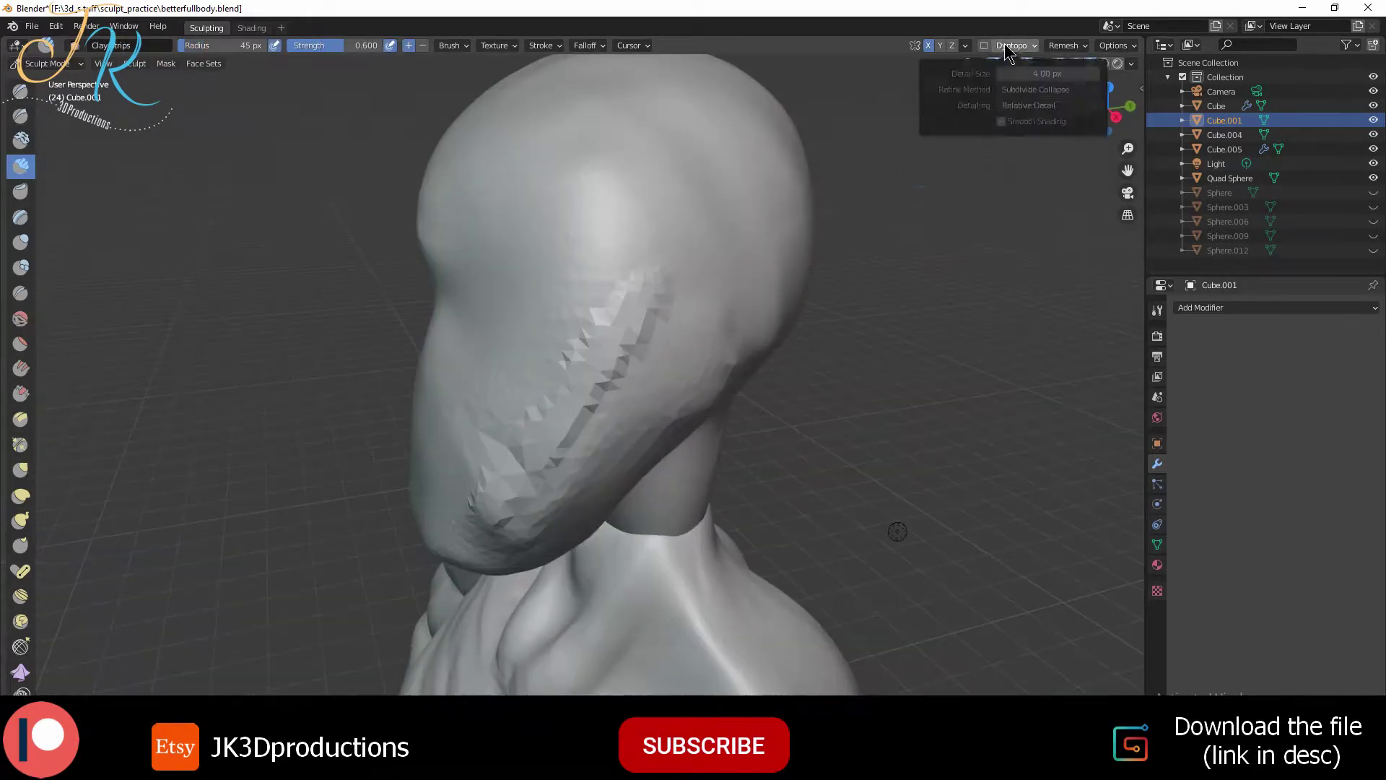
click(984, 45)
key(ctrl+z)
drag(531, 433, 756, 345)
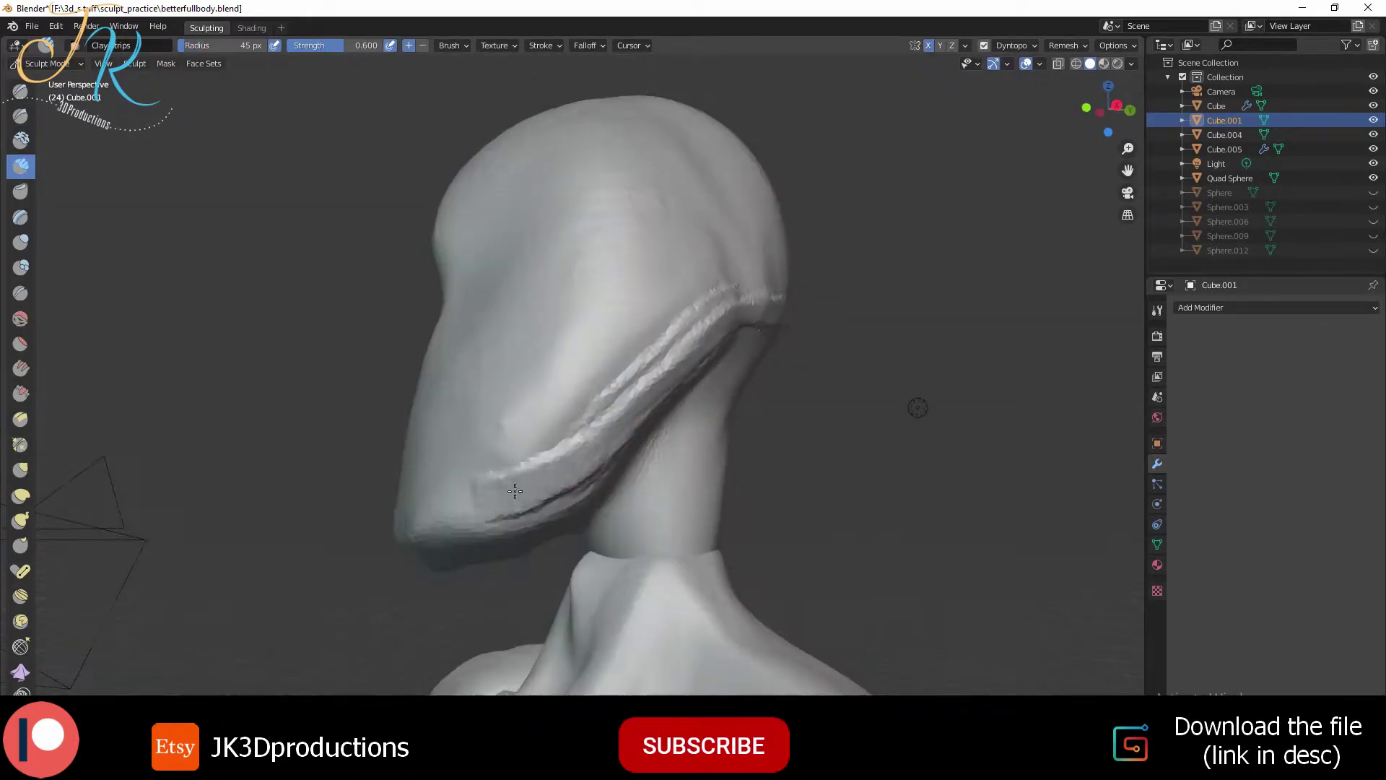
Pull the head's surface with Grab to reshape and narrow the chin
middle_drag(756, 344, 708, 405)
key(g)
scroll(708, 405, down, 3)
mouse_move(650, 448)
middle_down()
mouse_move(642, 509)
mouse_move(556, 484)
mouse_move(650, 434)
mouse_move(567, 431)
middle_up()
key(c)
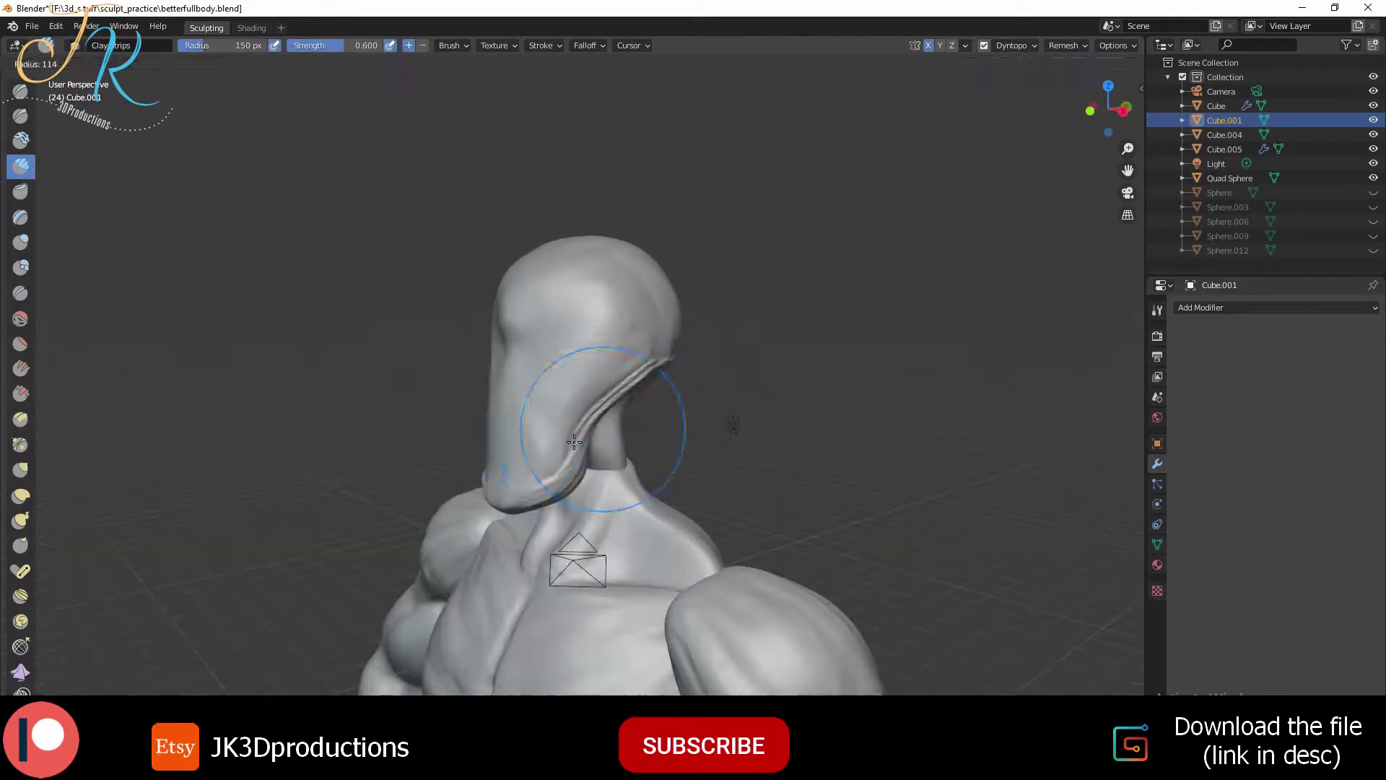
key(f)
Keep refining the cranium and neck with Grab and Clay Strips from front and rear views
mouse_move(664, 352)
middle_down()
mouse_move(578, 375)
mouse_move(690, 457)
mouse_move(582, 279)
middle_up()
key(g)
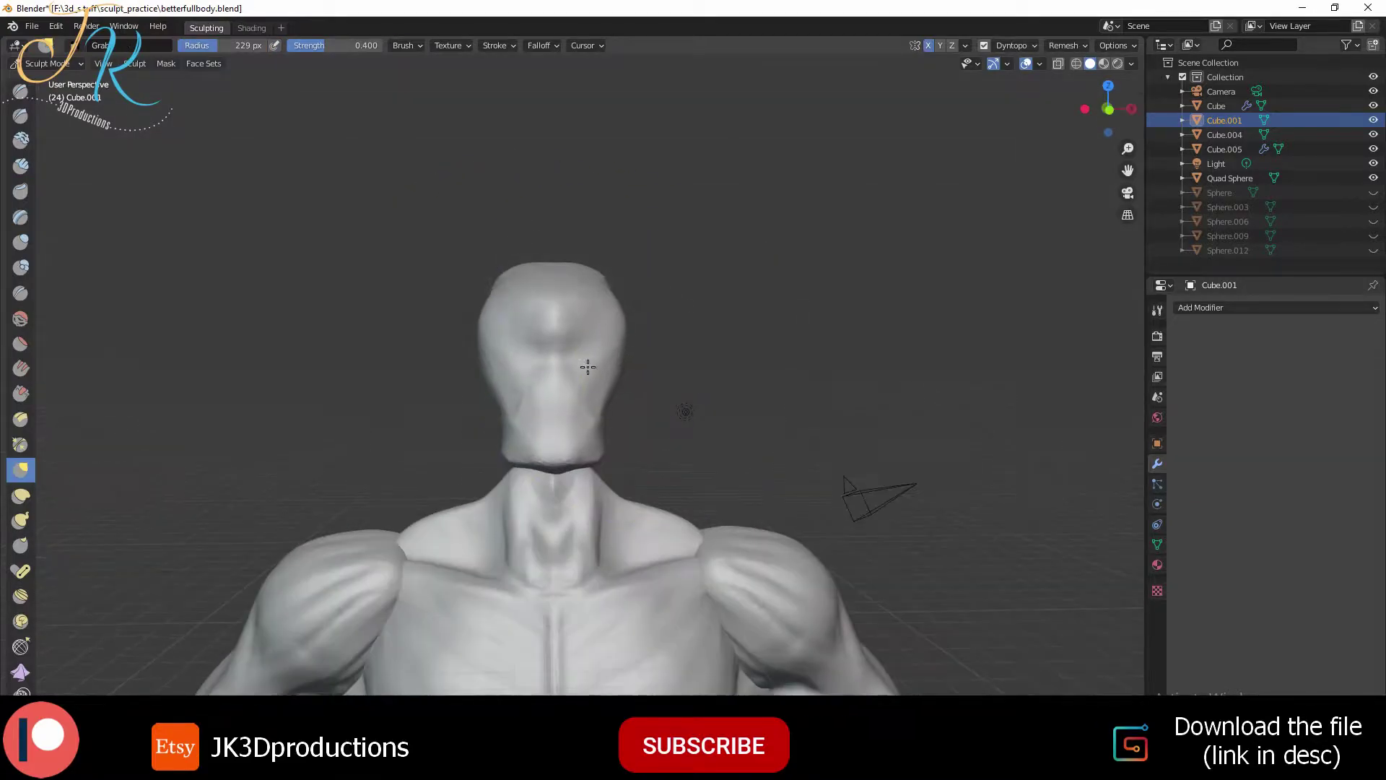
mouse_move(619, 455)
middle_down()
mouse_move(588, 294)
mouse_move(619, 325)
mouse_move(643, 433)
mouse_move(664, 289)
mouse_move(592, 428)
mouse_move(688, 434)
middle_up()
key(c)
key(g)
key(shift+space)
In Object Mode, shrink the head to about half size and move it down
click(592, 429)
key(ctrl+Tab)
click(513, 415)
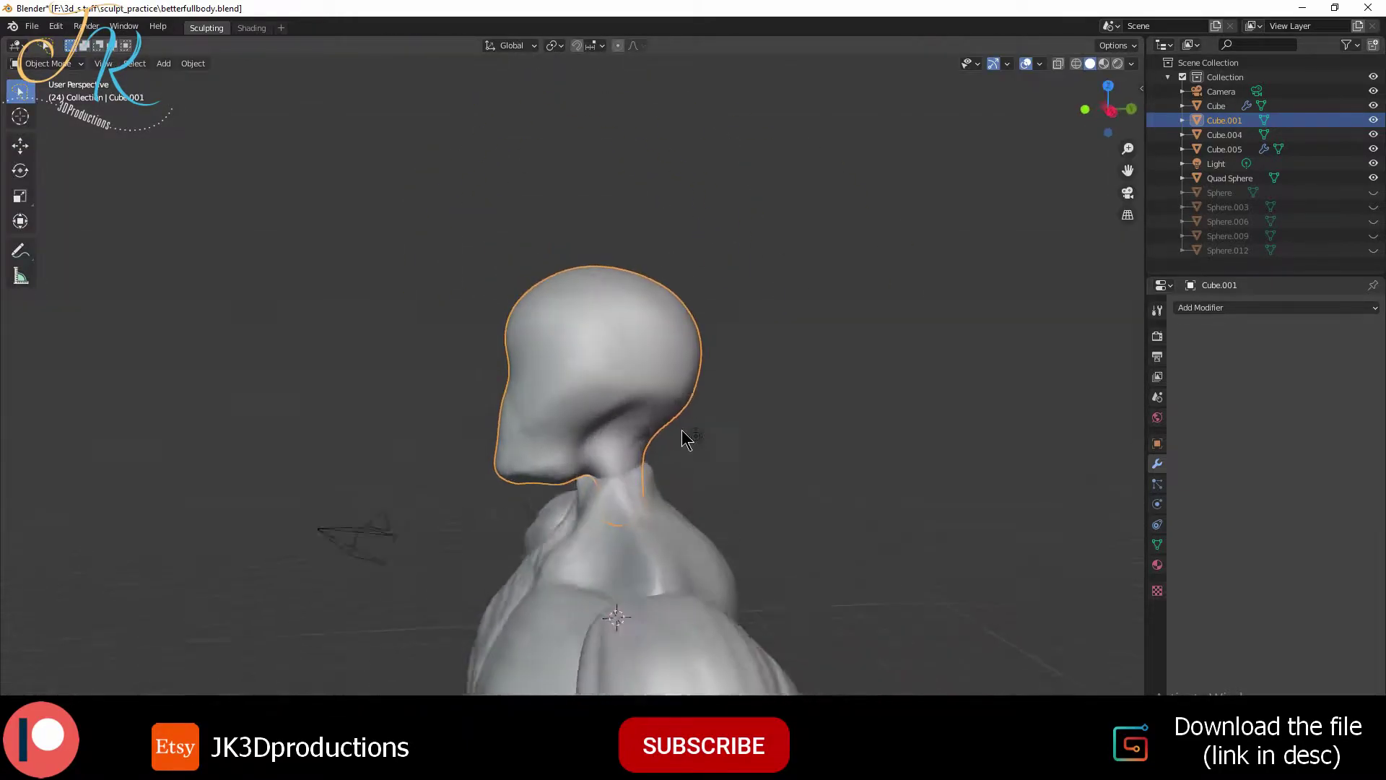
scroll(684, 426, down, 3)
click(685, 426)
key(s)
click(684, 332)
scroll(722, 361, down, 3)
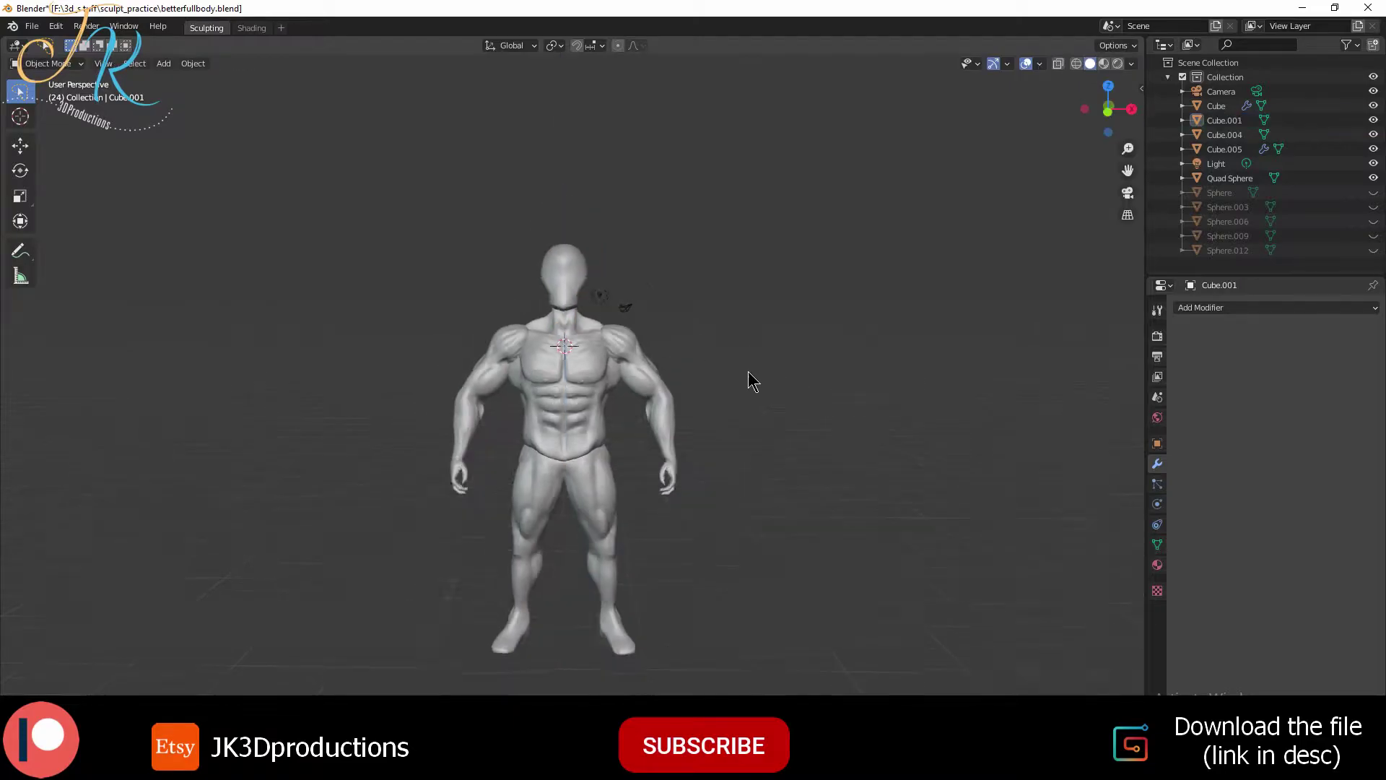
scroll(729, 404, down, 2)
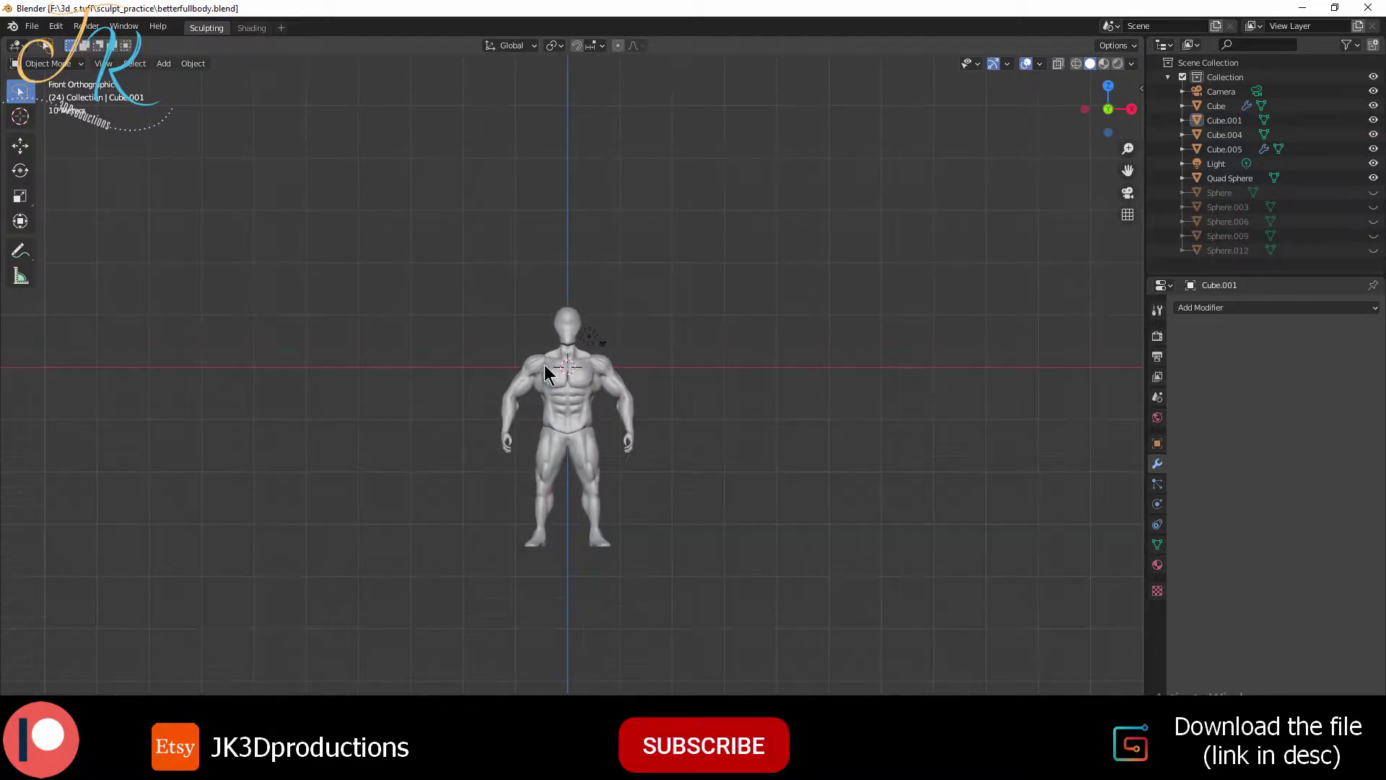
Duplicate the head along X and add an Array modifier with Z offset 1, count 7
key(shift+d)
key(x)
click(604, 571)
click(1275, 308)
click(1317, 504)
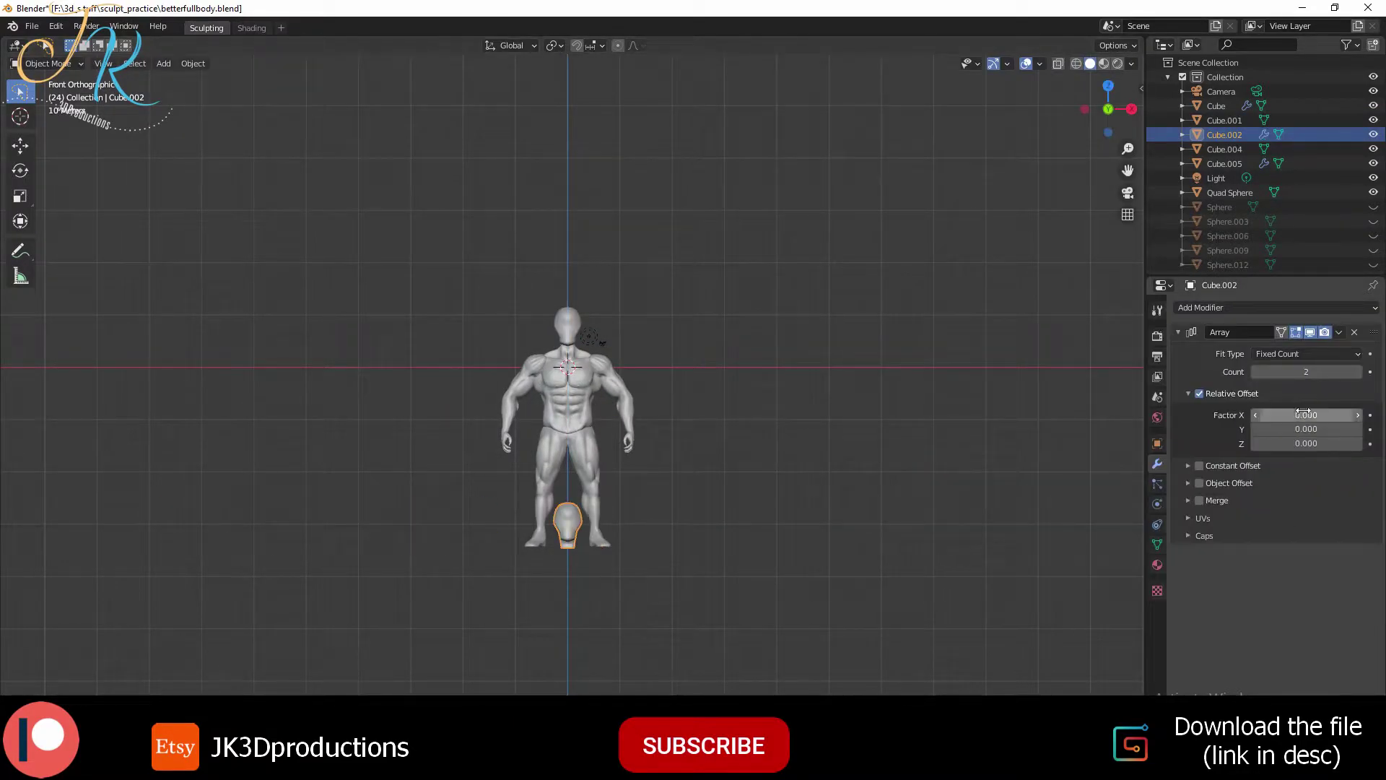
click(1308, 443)
text(1)
click(1357, 372)
click(1358, 371)
click(1358, 372)
Scale the copy's mesh, then scale the copy to 5.014 to fit the neck
key(Tab)
key(s)
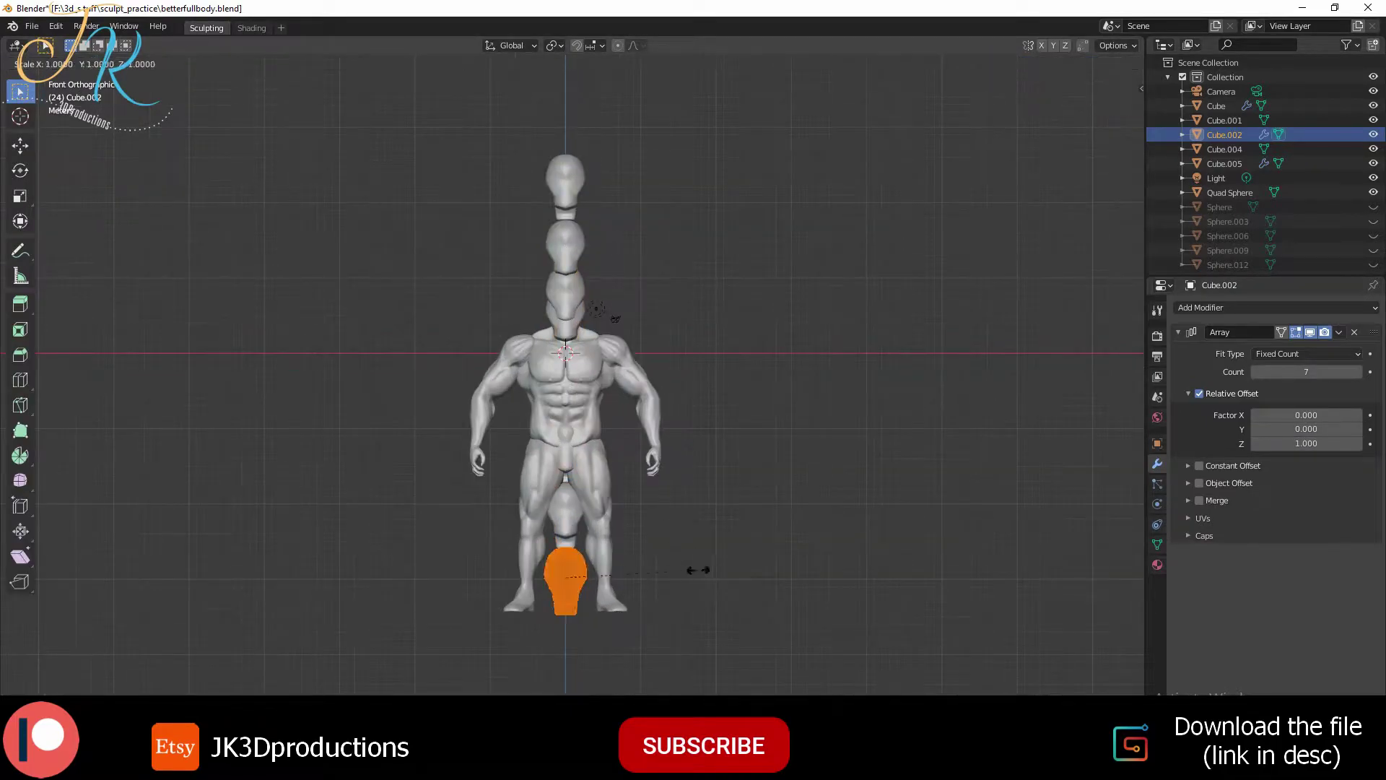
click(667, 561)
key(Tab)
key(n)
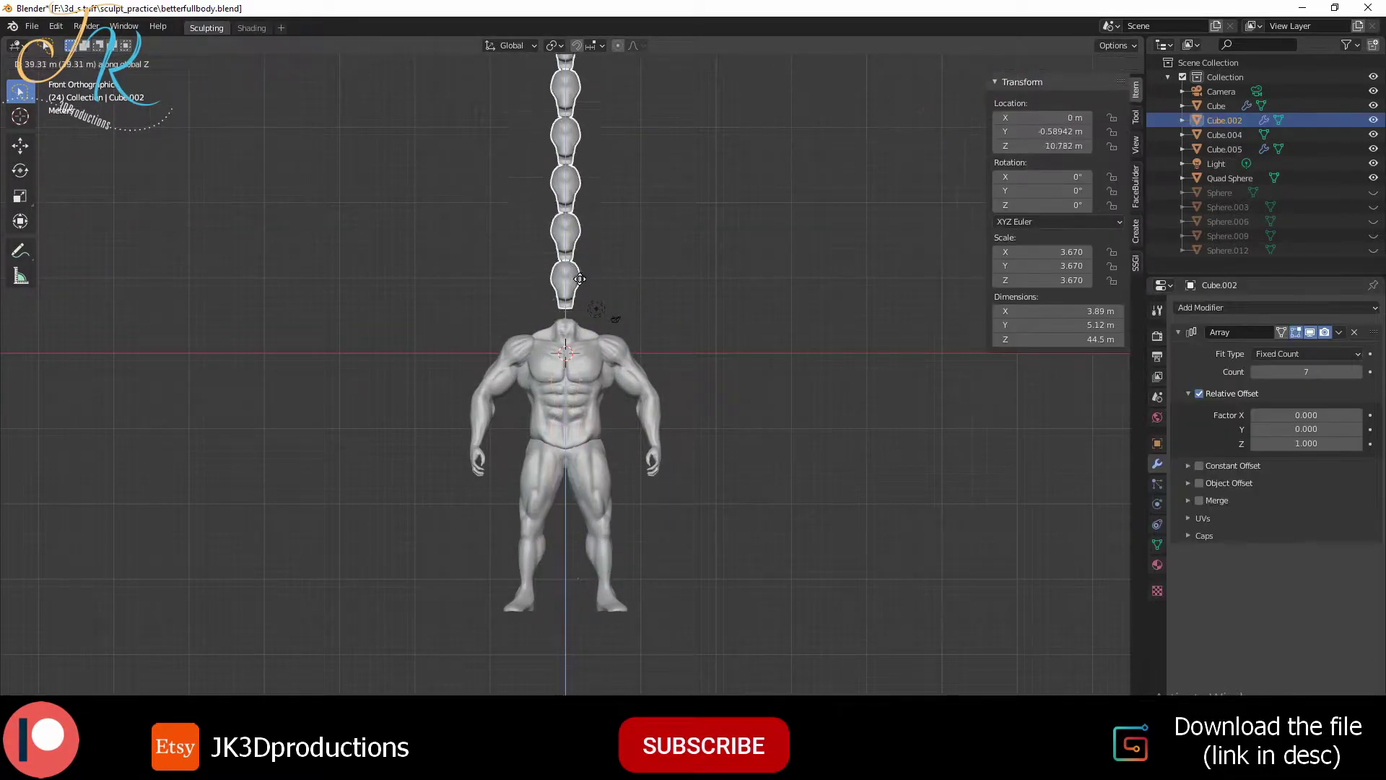
scroll(632, 296, up, 2)
key(s)
click(859, 412)
Save the file and return to Sculpt Mode focused on the neck
middle_drag(860, 412, 559, 487)
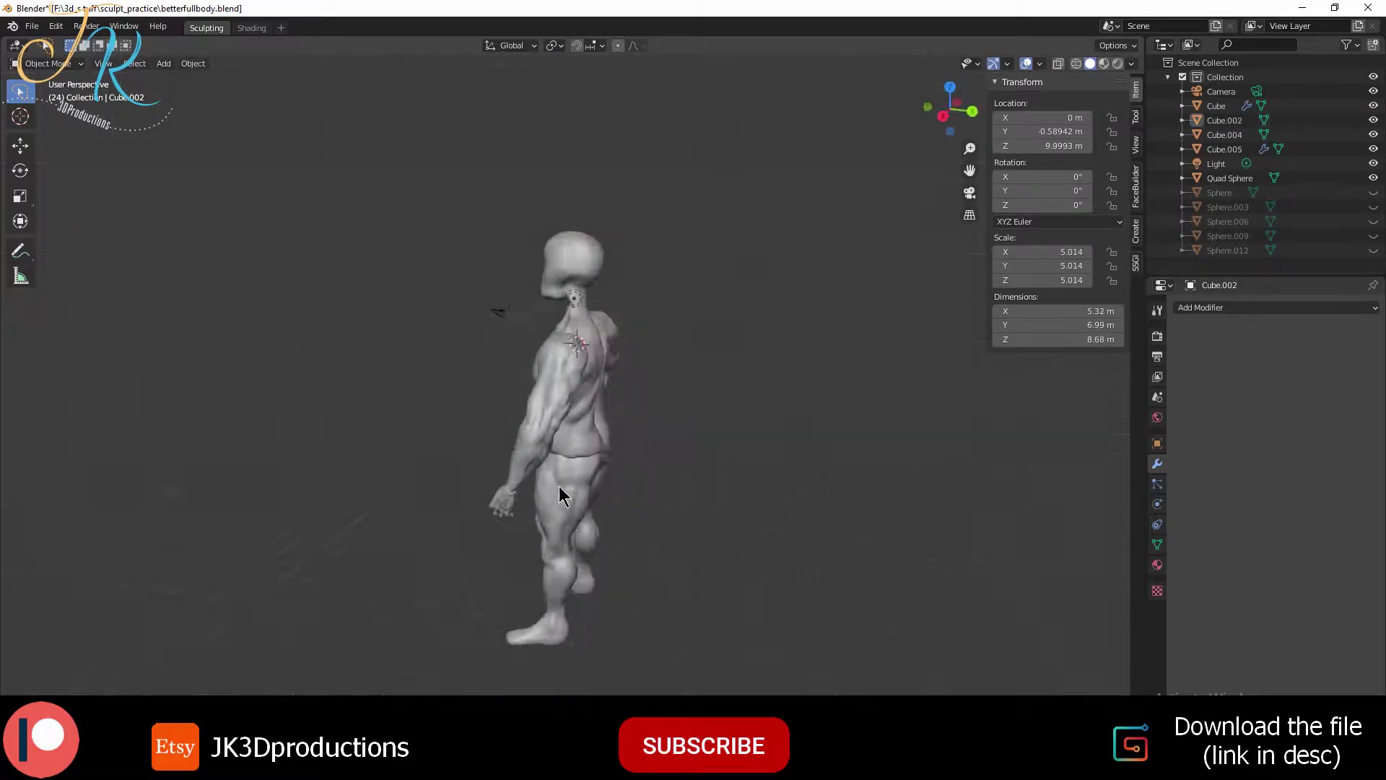
scroll(558, 487, up, 3)
scroll(676, 406, up, 2)
middle_drag(676, 406, 773, 465)
key(ctrl+s)
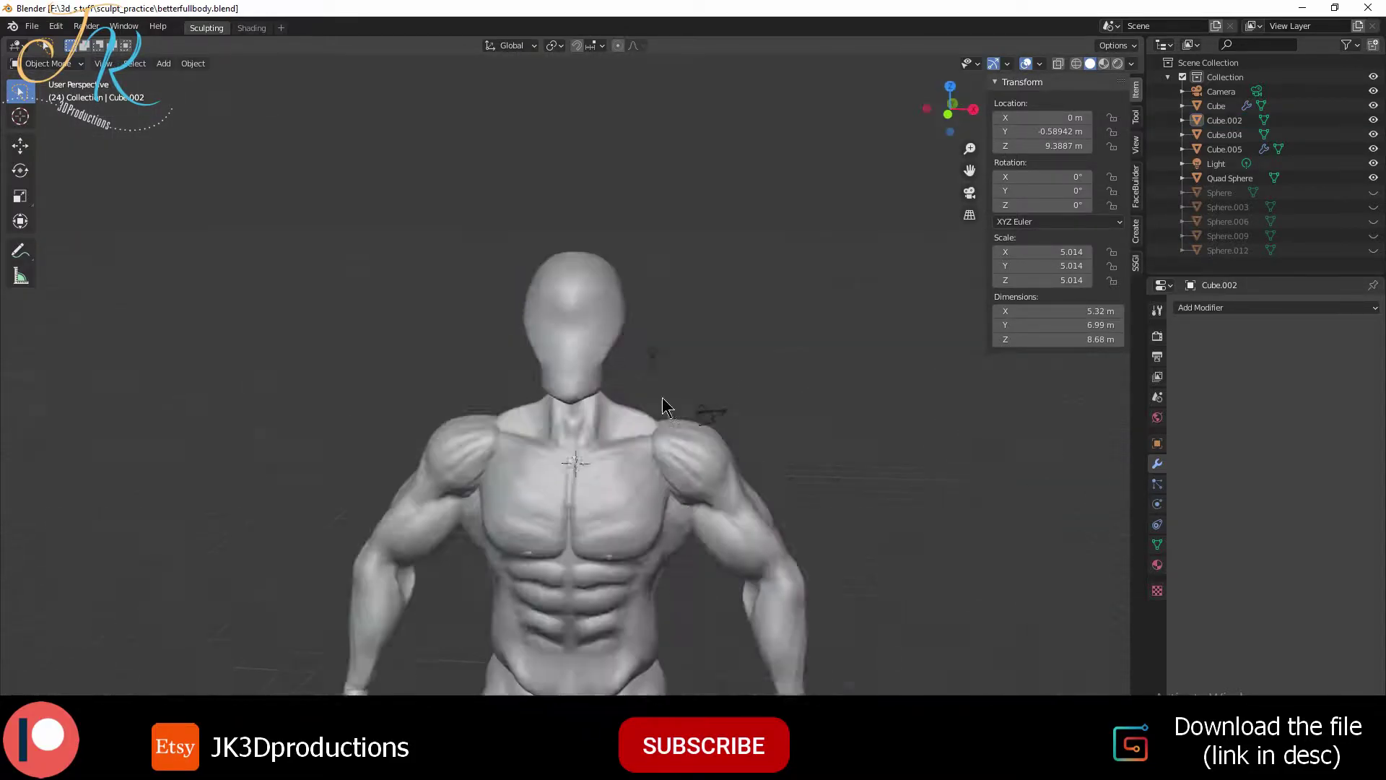
key(ctrl+Tab)
scroll(557, 402, up, 3)
mouse_move(556, 403)
middle_down()
mouse_move(620, 370)
mouse_move(479, 455)
mouse_move(650, 402)
mouse_move(575, 458)
mouse_move(522, 409)
mouse_move(603, 319)
middle_up()
scroll(619, 371, up, 3)
Shape the neck and jaw underside with Grab, Clay Strips, Crease and Flatten brushes
key(g)
key(f)
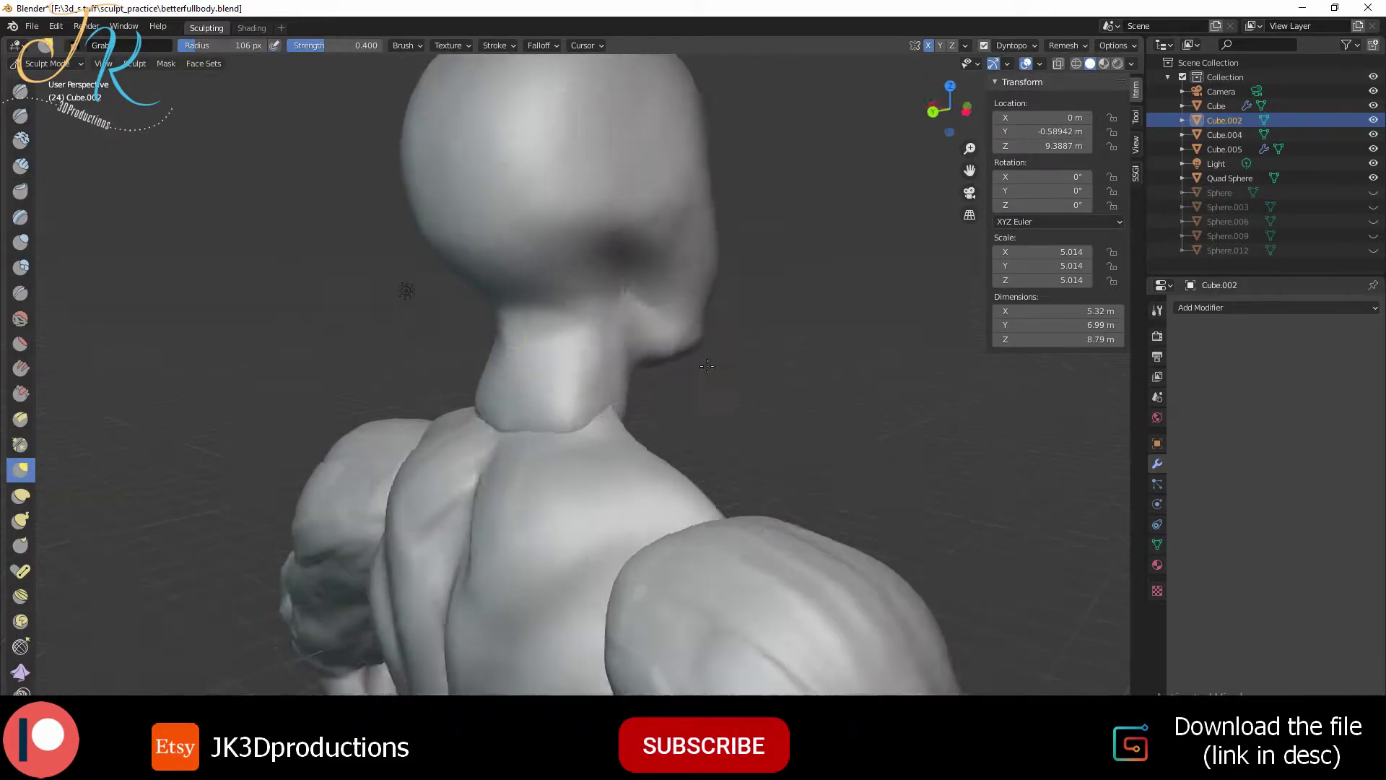
key(c)
key(shift+f)
key(shift+c)
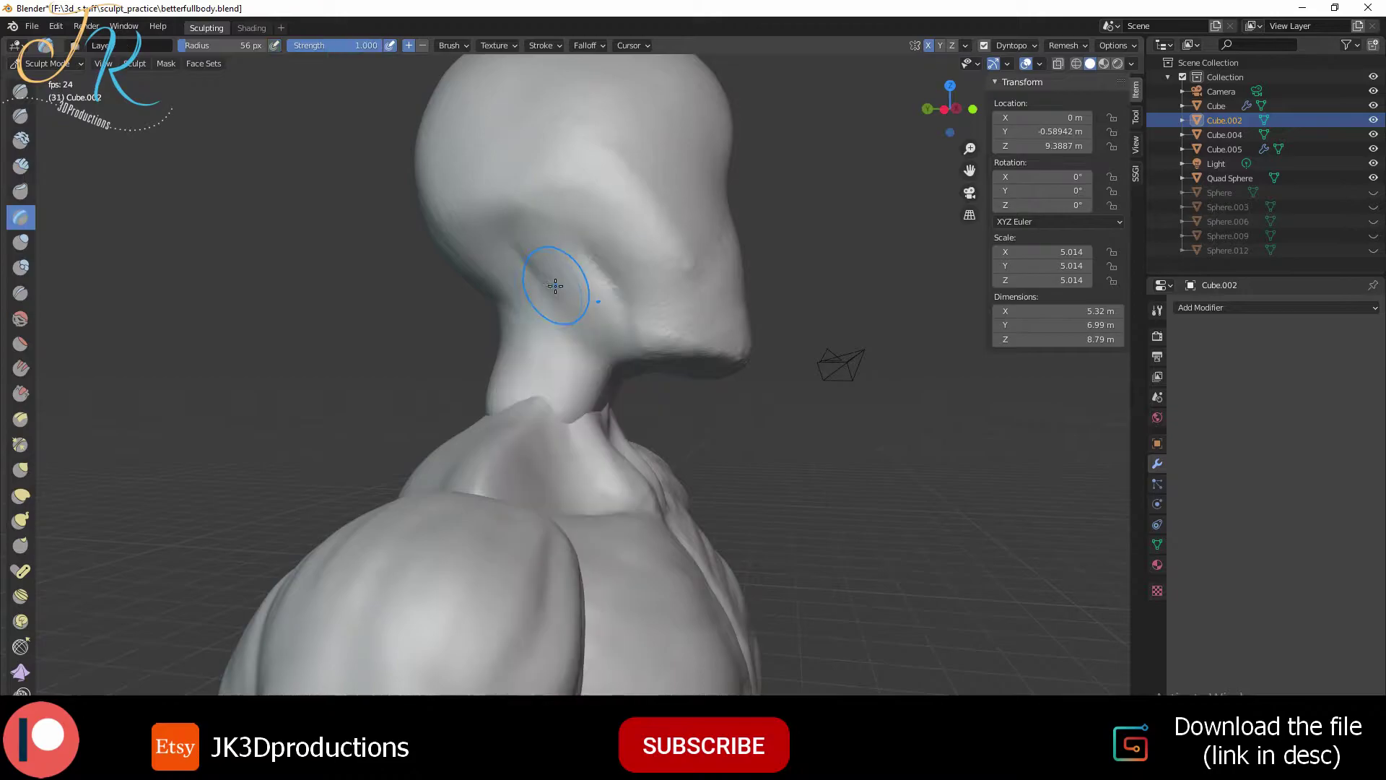
mouse_move(573, 279)
middle_down()
mouse_move(656, 313)
mouse_move(613, 260)
middle_up()
key(shift+t)
mouse_move(507, 206)
middle_down()
mouse_move(654, 356)
mouse_move(688, 325)
mouse_move(612, 277)
mouse_move(588, 383)
mouse_move(697, 464)
mouse_move(835, 293)
mouse_move(620, 383)
mouse_move(658, 274)
middle_up()
Pull the sides of the head outward with a large Grab brush, widening it to 5.15 m
key(shift+t)
key(c)
key(g)
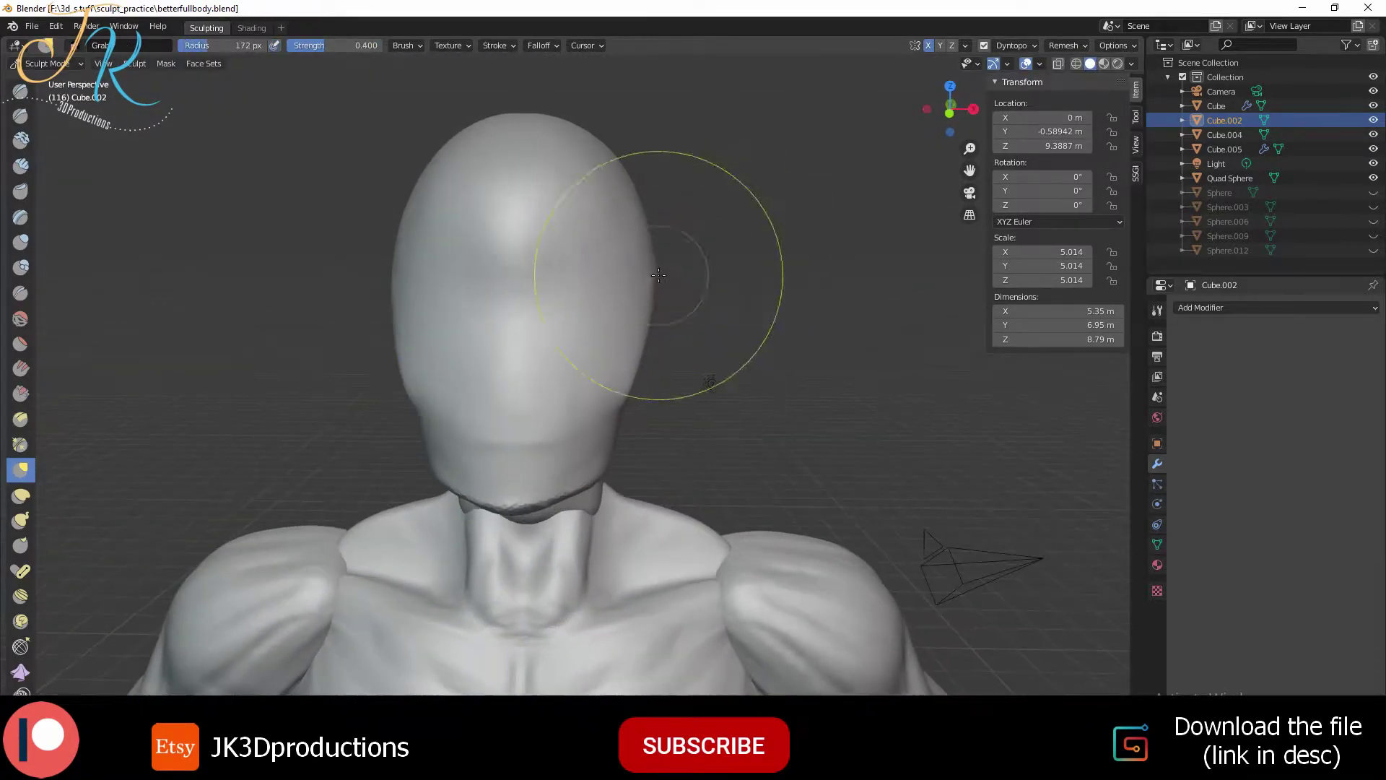
drag(609, 253, 621, 254)
key(f)
middle_drag(634, 277, 614, 293)
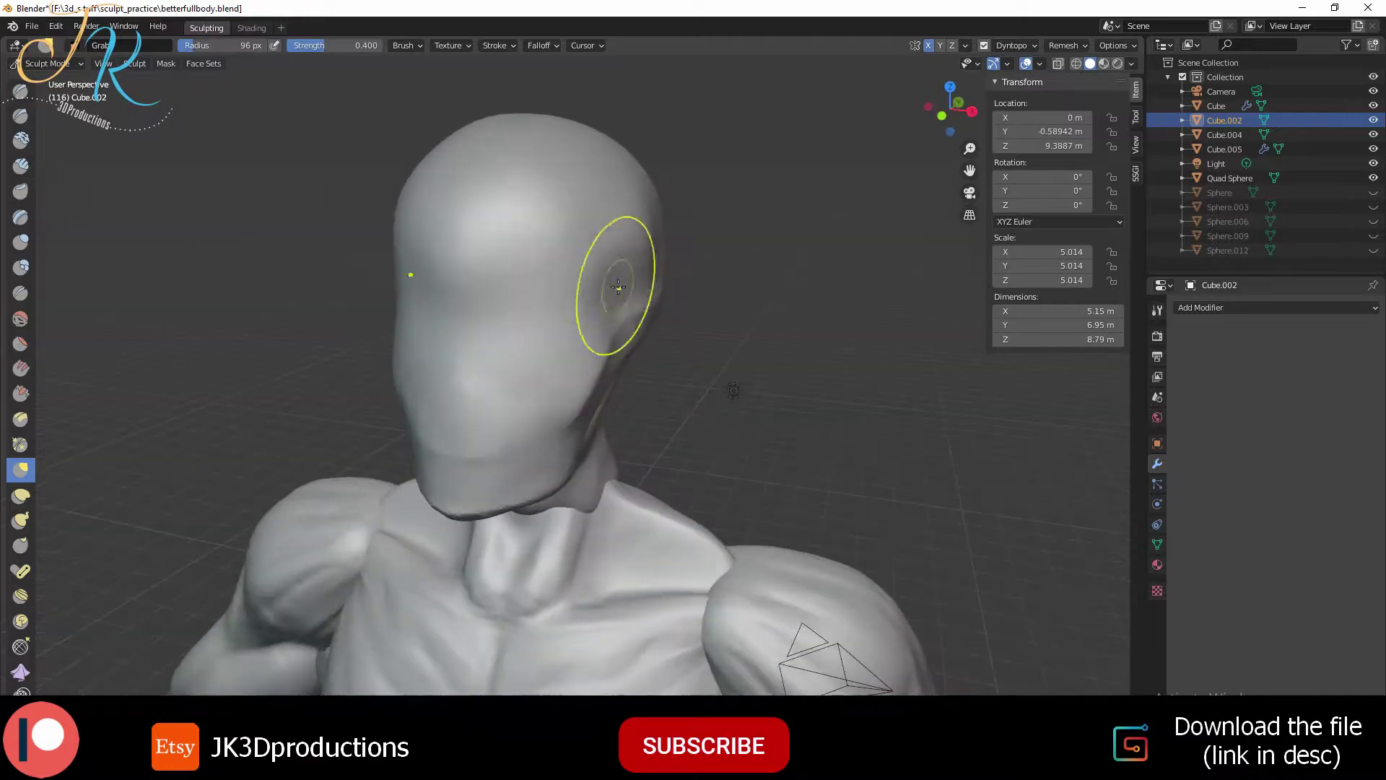
key(KP_1)
key(c)
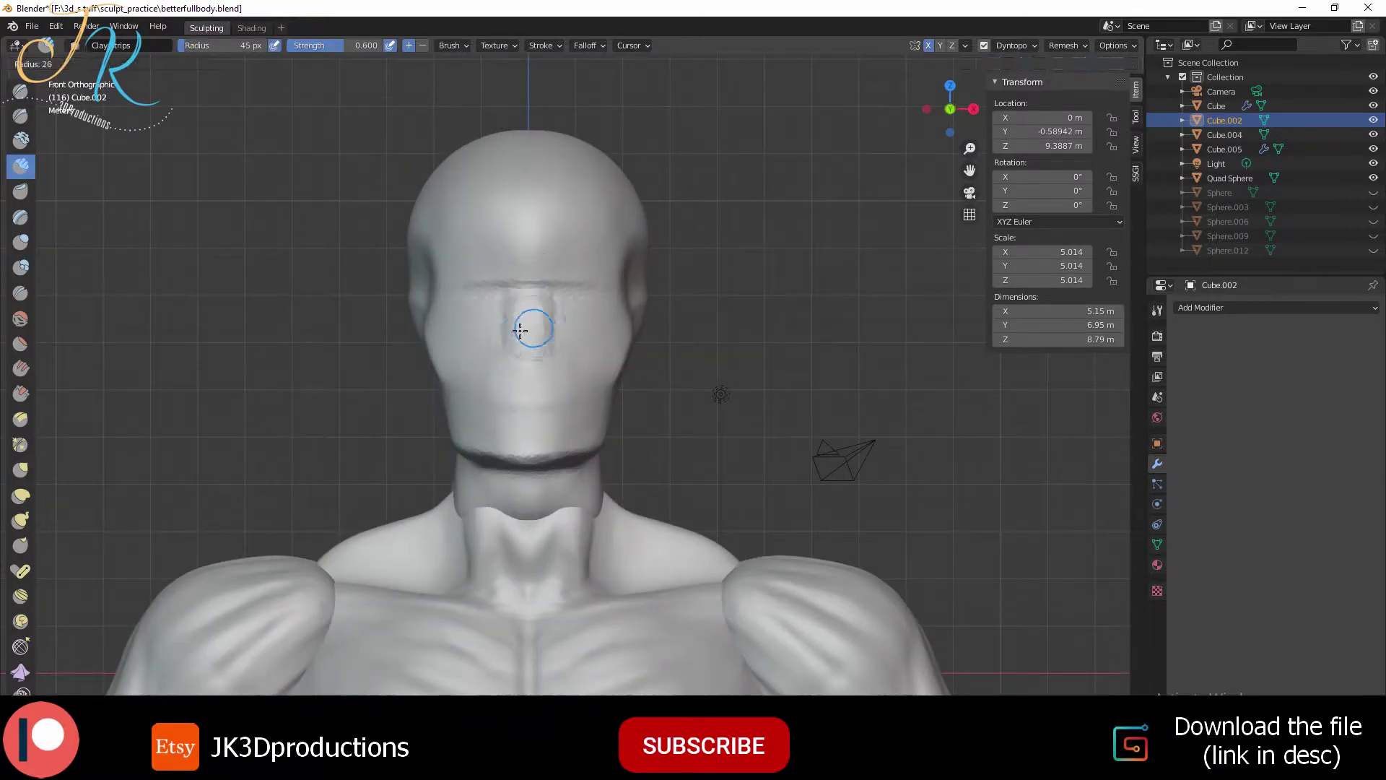
Build up the nose and brow ridge with Grab, Crease and Clay Strips brushes
scroll(530, 384, up, 2)
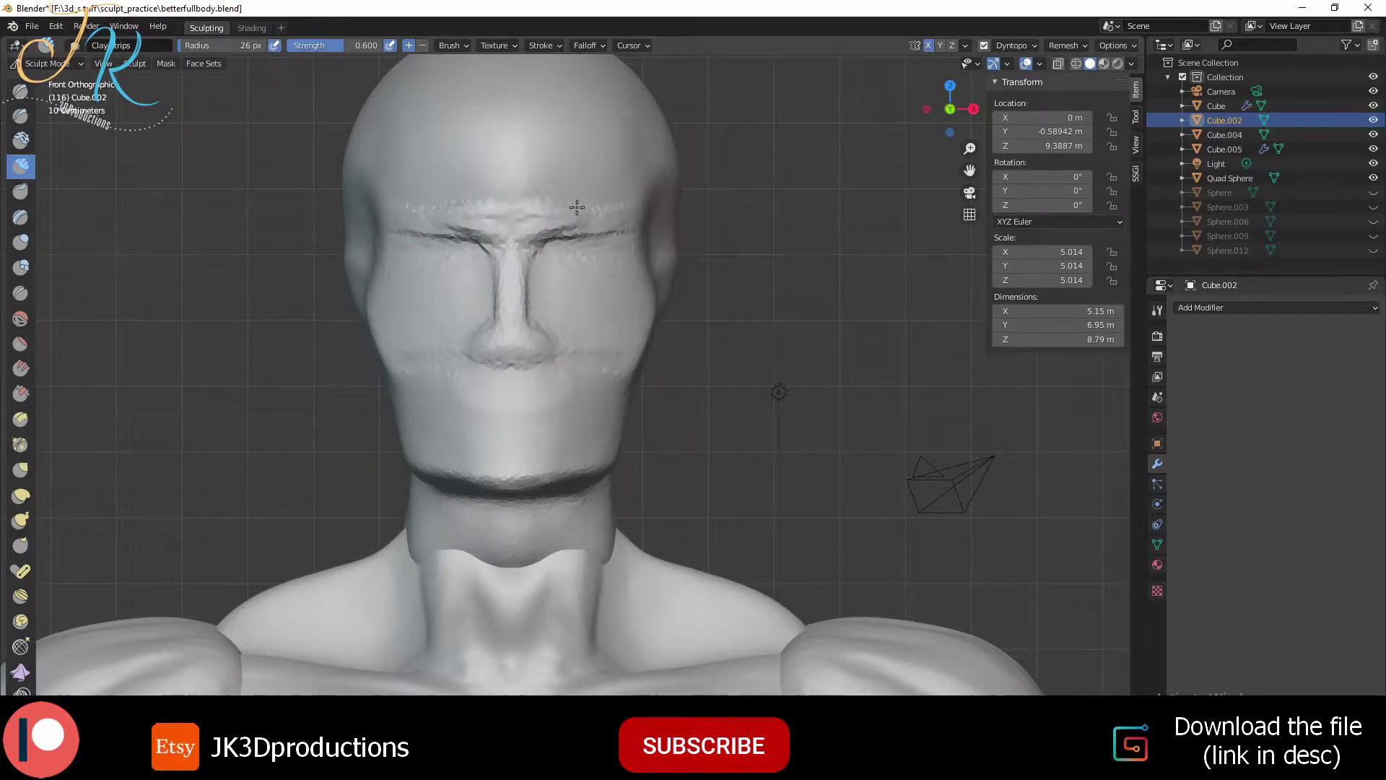
mouse_move(525, 232)
middle_down()
mouse_move(532, 334)
mouse_move(431, 267)
middle_up()
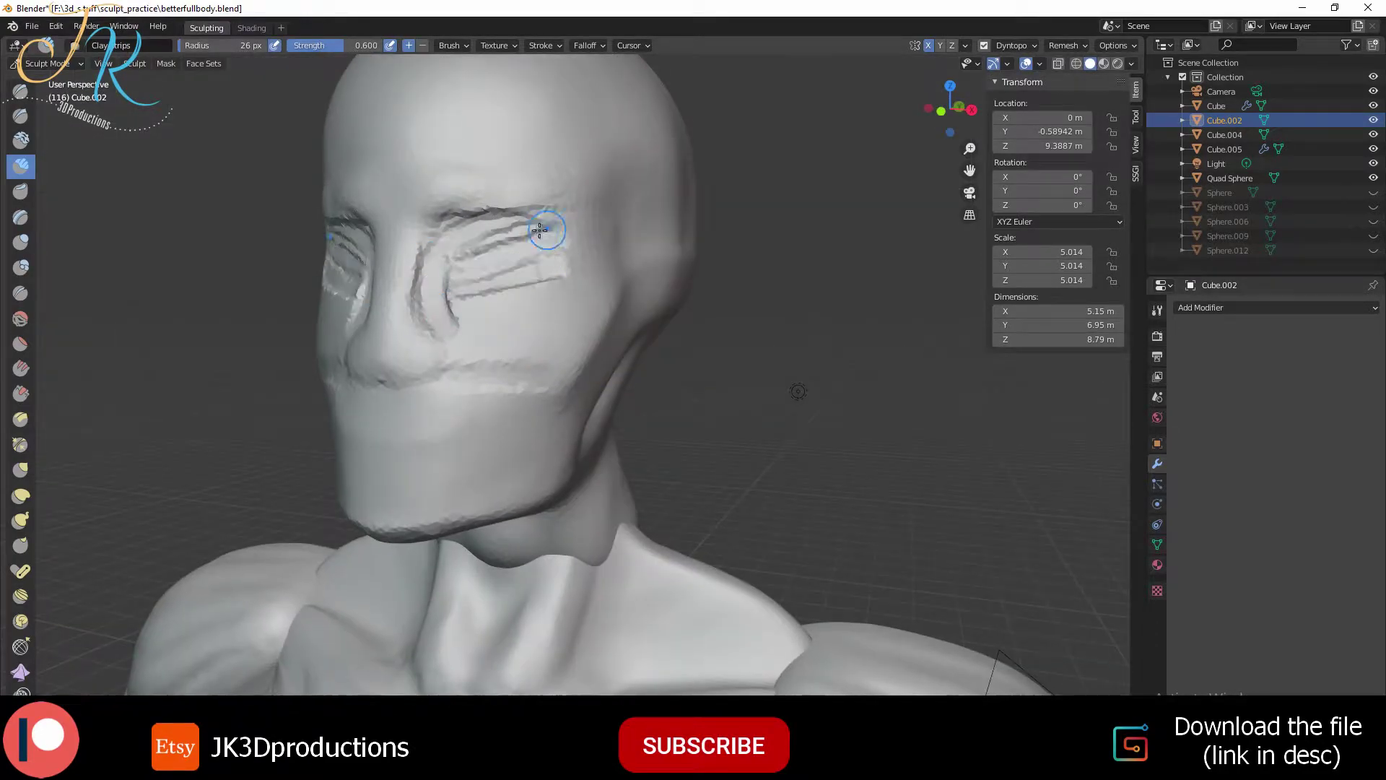
mouse_move(539, 230)
middle_down()
mouse_move(423, 344)
mouse_move(505, 346)
mouse_move(624, 322)
mouse_move(653, 582)
mouse_move(551, 464)
mouse_move(538, 413)
mouse_move(505, 520)
mouse_move(464, 309)
mouse_move(514, 403)
mouse_move(506, 335)
mouse_move(494, 395)
mouse_move(471, 353)
middle_up()
key(g)
key(shift+c)
key(c)
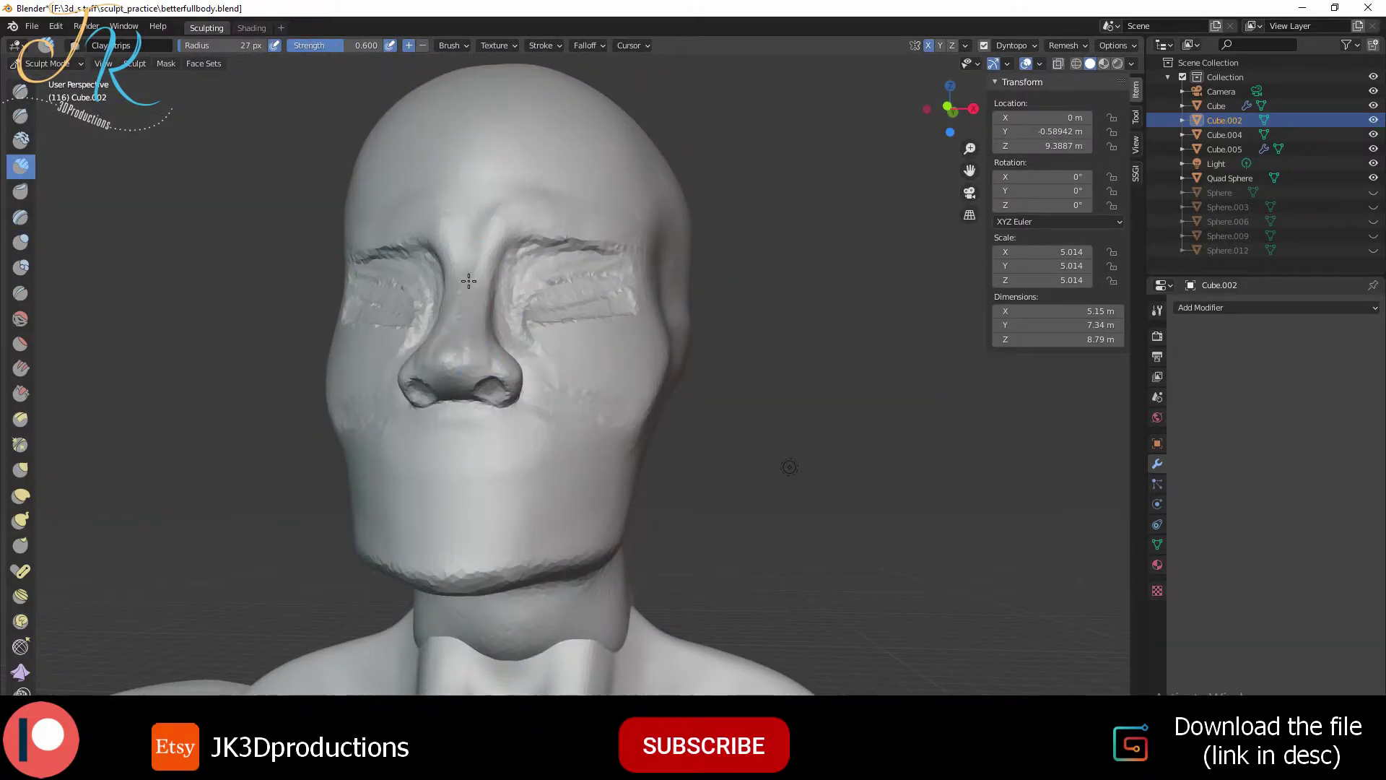
Enlarge the brush radius, refine the face with Grab and Clay Strips, and save
mouse_move(469, 281)
middle_down()
mouse_move(535, 311)
mouse_move(476, 455)
mouse_move(452, 375)
mouse_move(587, 434)
mouse_move(566, 465)
mouse_move(488, 374)
mouse_move(495, 426)
middle_up()
key(f)
click(544, 314)
key(ctrl+s)
key(g)
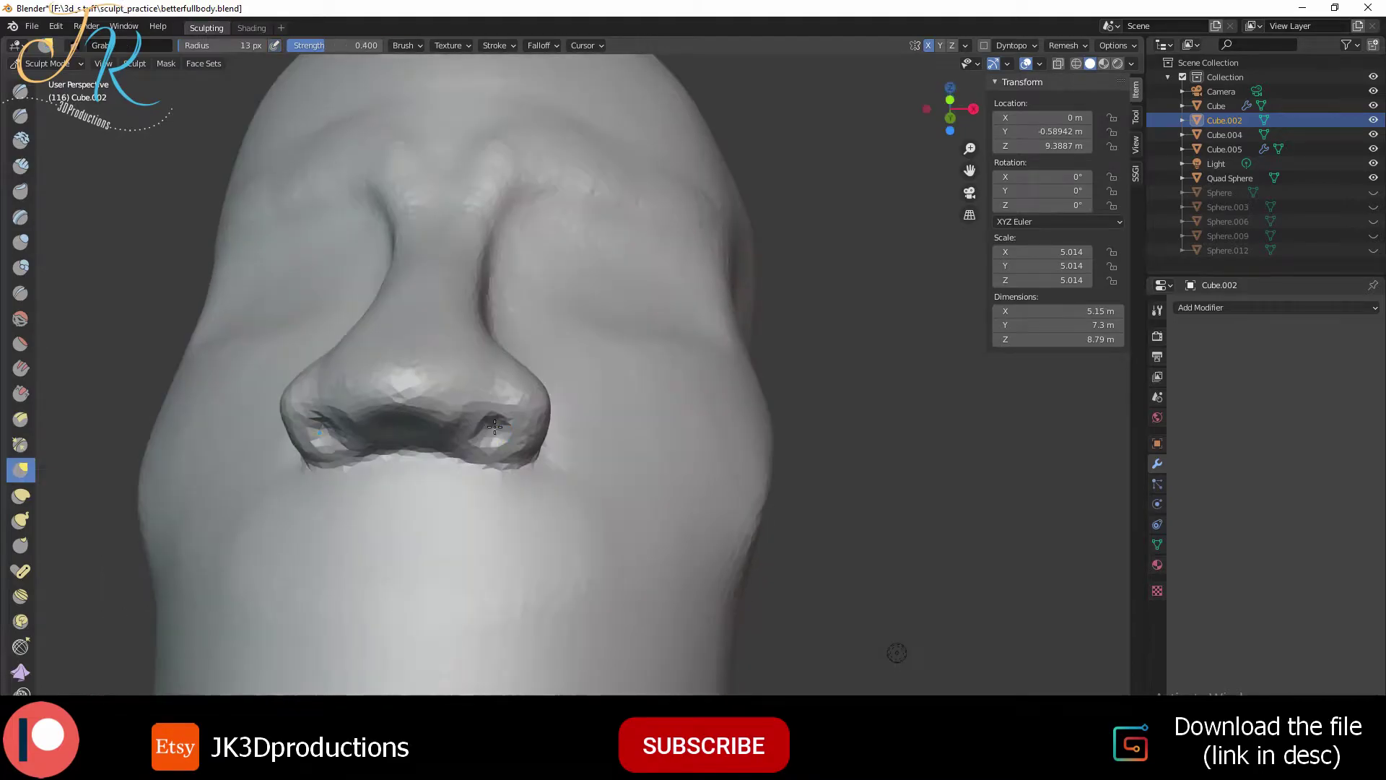
key(c)
key(ctrl+s)
Hollow the nostrils from below with Grab and Clay Strips, then return to front view
mouse_move(561, 377)
middle_down()
mouse_move(534, 358)
mouse_move(588, 479)
mouse_move(504, 511)
mouse_move(660, 426)
mouse_move(458, 412)
mouse_move(542, 349)
mouse_move(573, 495)
mouse_move(430, 430)
mouse_move(505, 405)
mouse_move(592, 447)
mouse_move(661, 435)
mouse_move(567, 301)
mouse_move(529, 551)
middle_up()
key(g)
key(c)
key(KP_1)
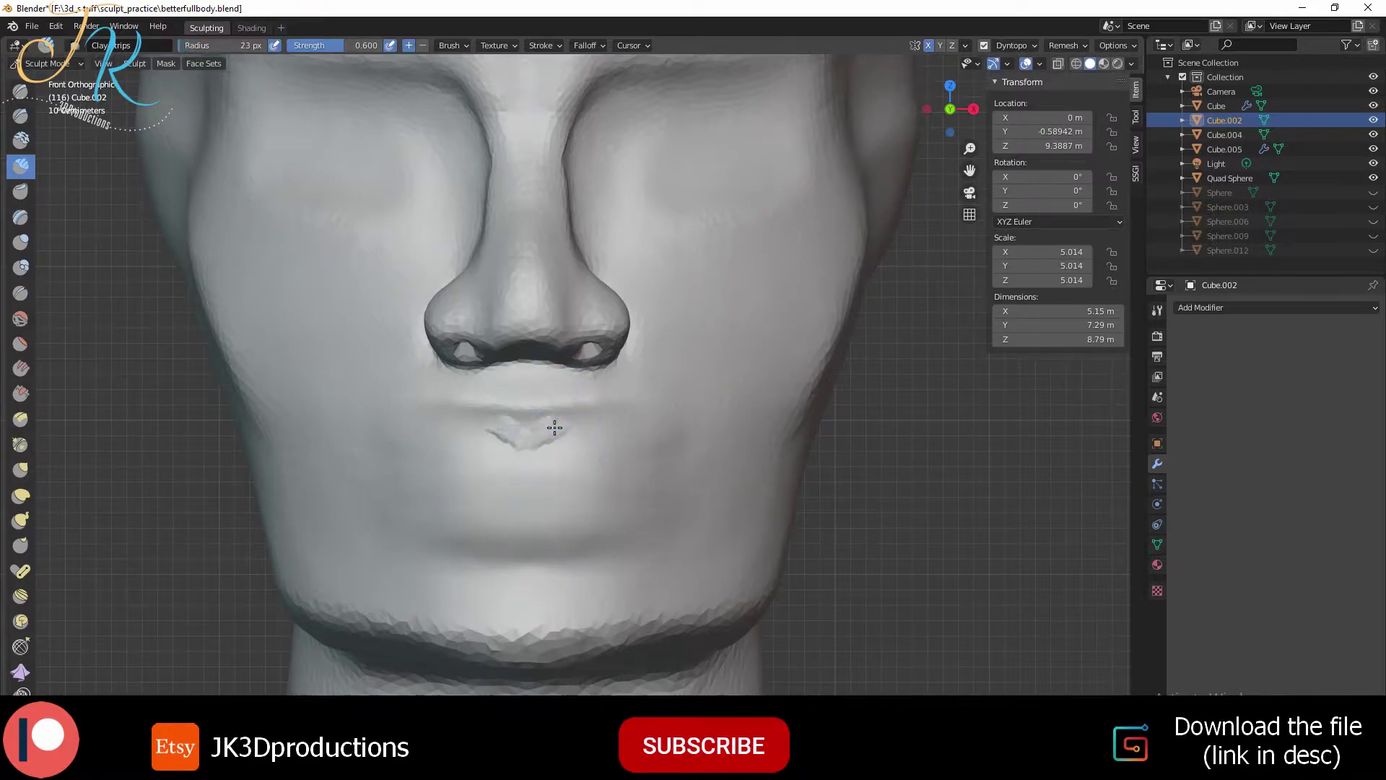
Smooth the rough lip shapes, then build up the upper lip with Clay Strips
mouse_move(555, 428)
middle_down()
mouse_move(474, 489)
mouse_move(585, 415)
middle_up()
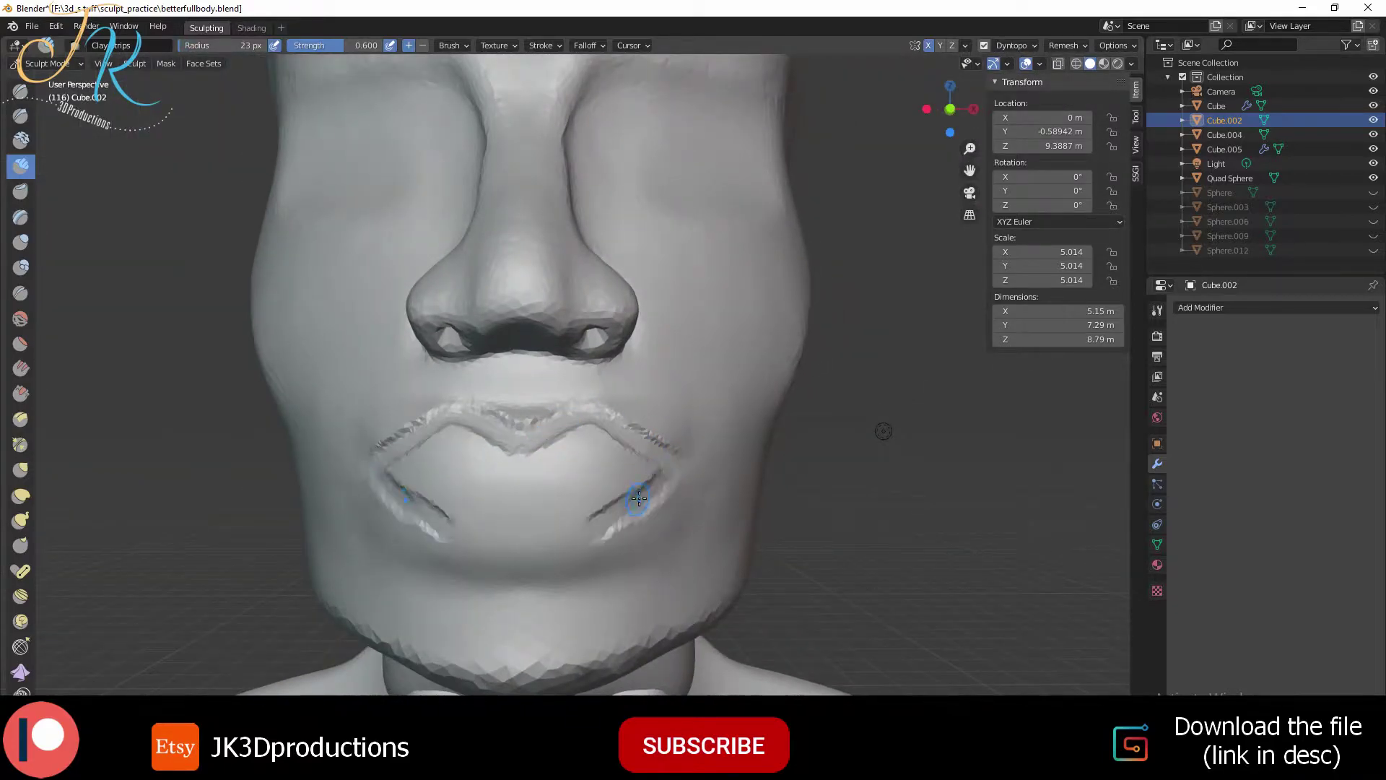
key(shift+s)
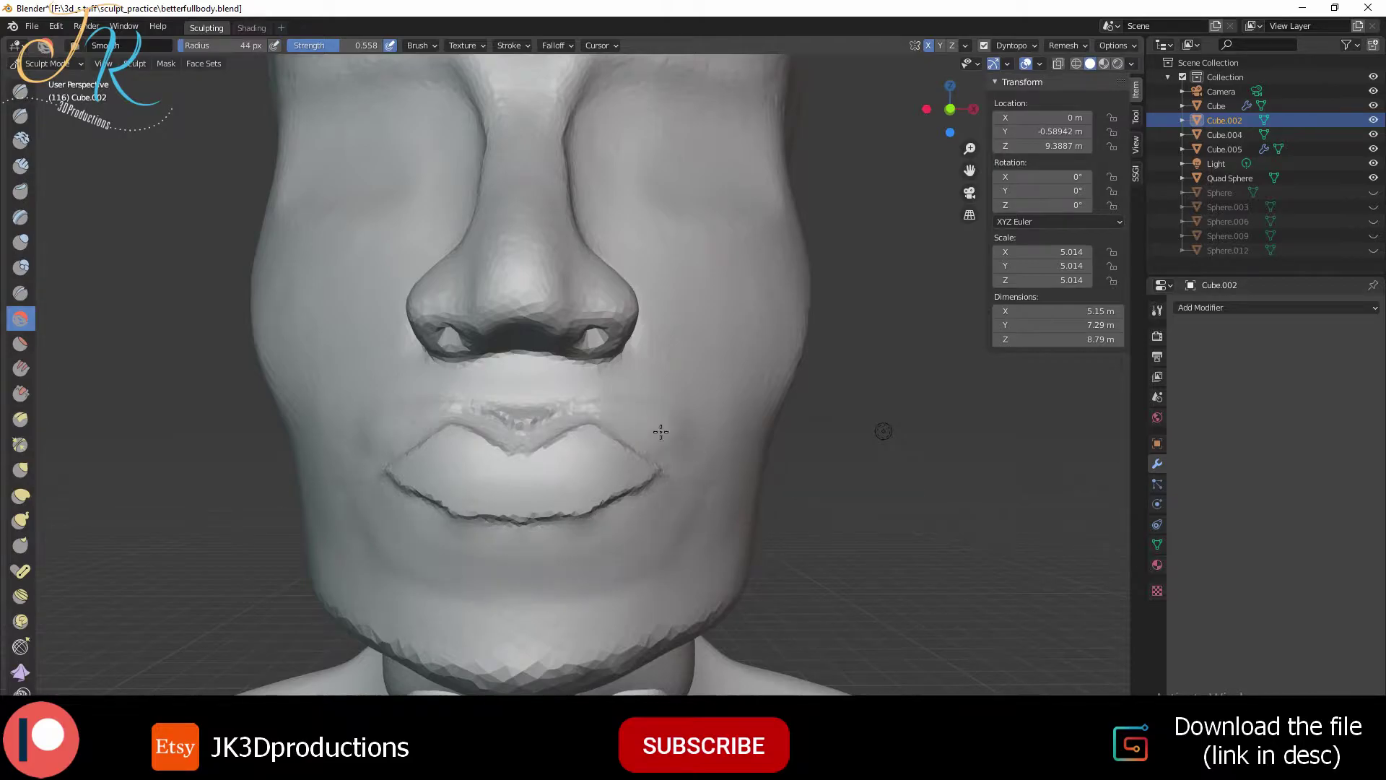
drag(660, 432, 448, 422)
mouse_move(448, 422)
middle_down()
mouse_move(505, 433)
mouse_move(582, 403)
mouse_move(541, 527)
mouse_move(601, 504)
middle_up()
key(c)
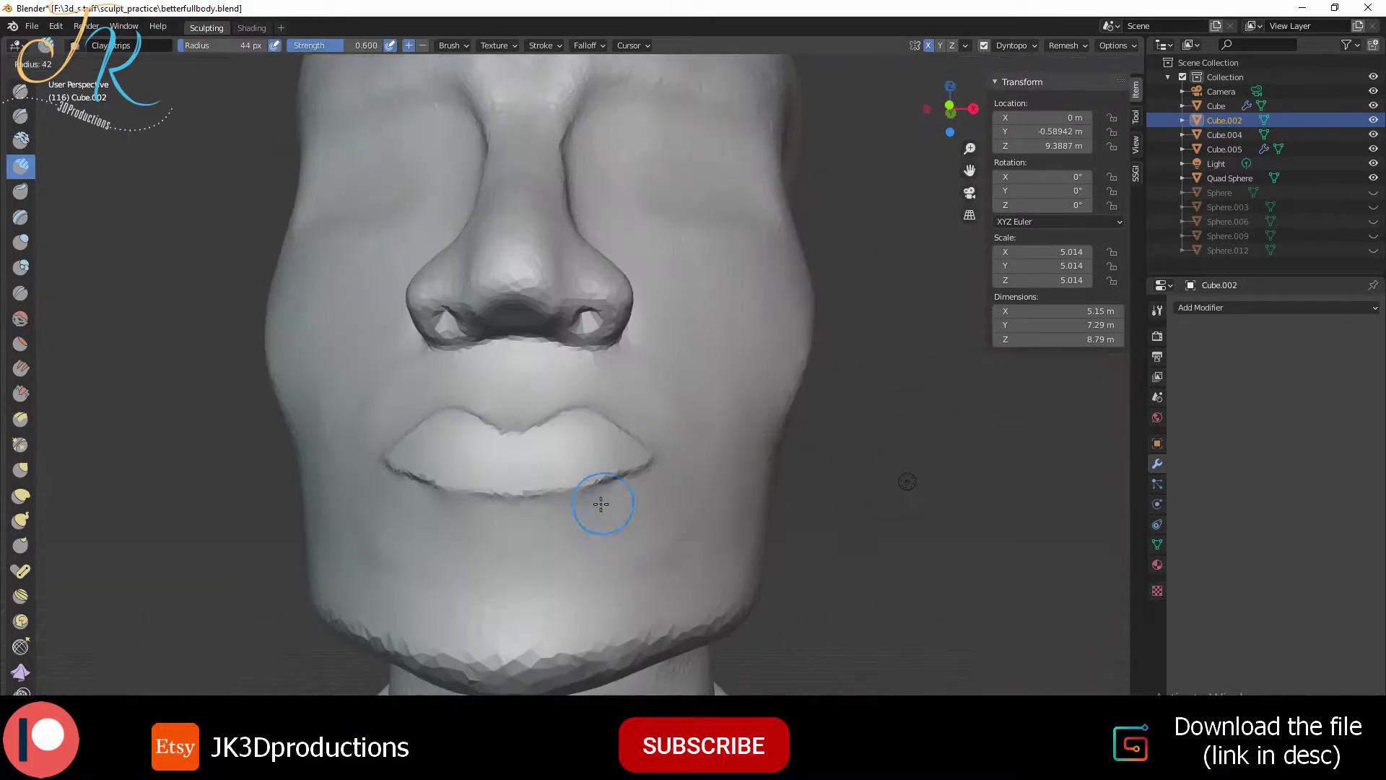
drag(671, 466, 405, 434)
drag(650, 440, 390, 455)
Orbit between three-quarter, frontal and left-profile views to inspect the lips and nose
mouse_move(506, 447)
middle_down()
mouse_move(628, 473)
mouse_move(510, 587)
mouse_move(490, 410)
mouse_move(509, 414)
middle_up()
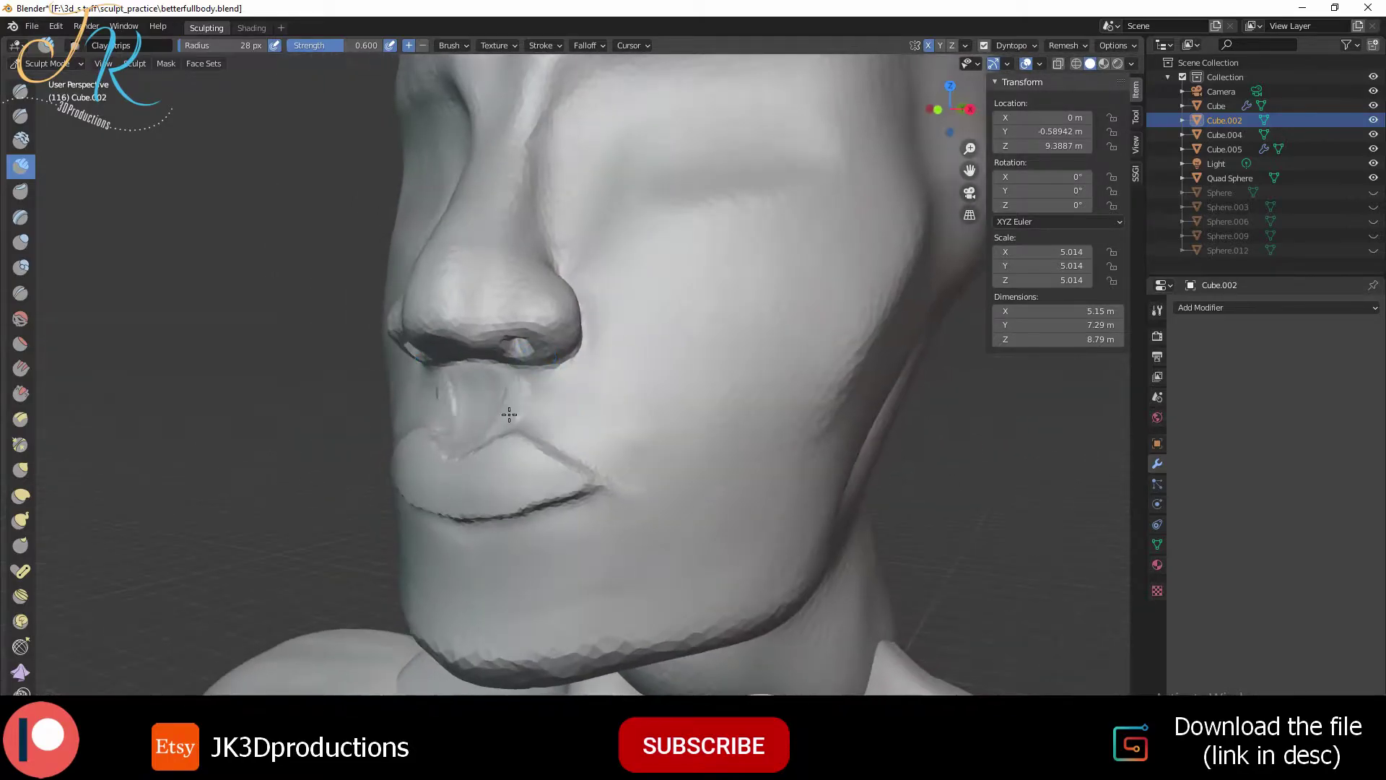
middle_drag(587, 450, 557, 504)
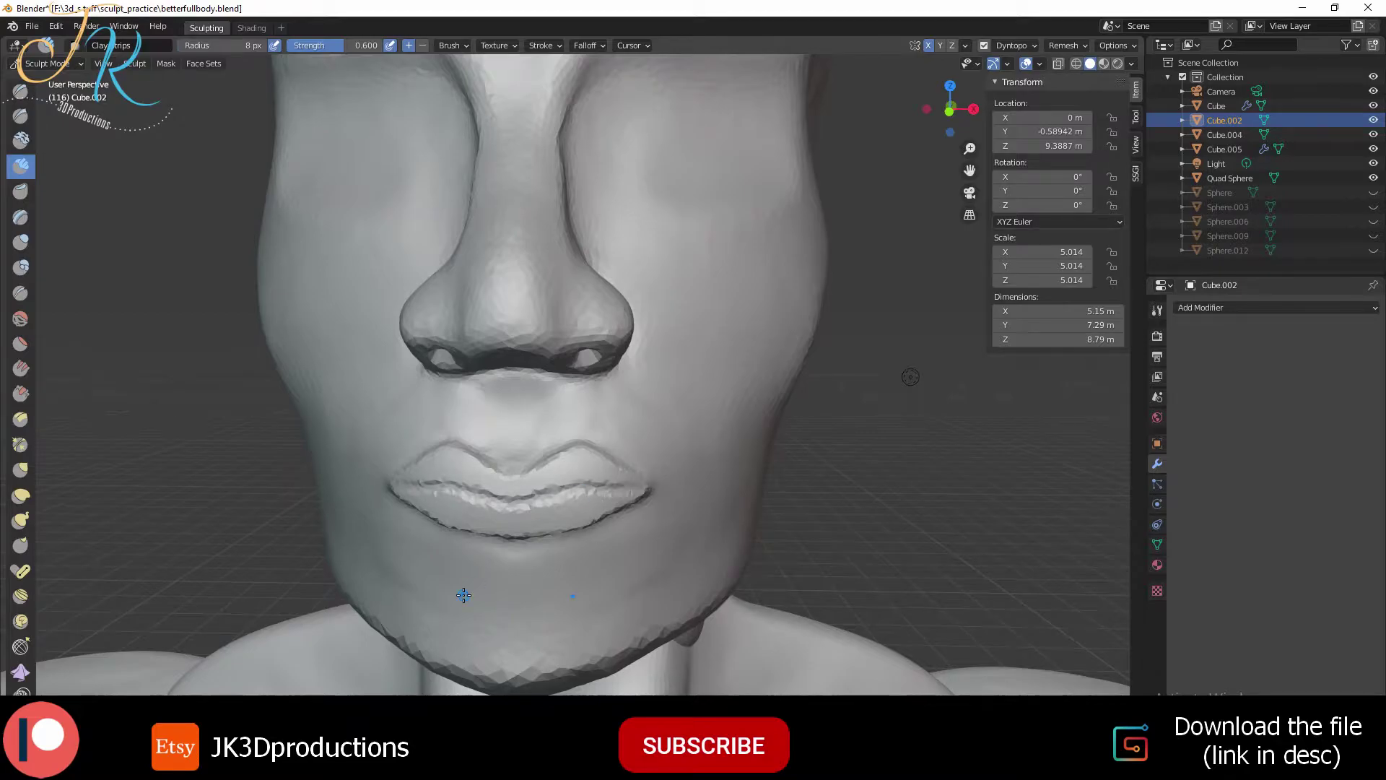
middle_drag(464, 595, 605, 509)
scroll(639, 507, down, 2)
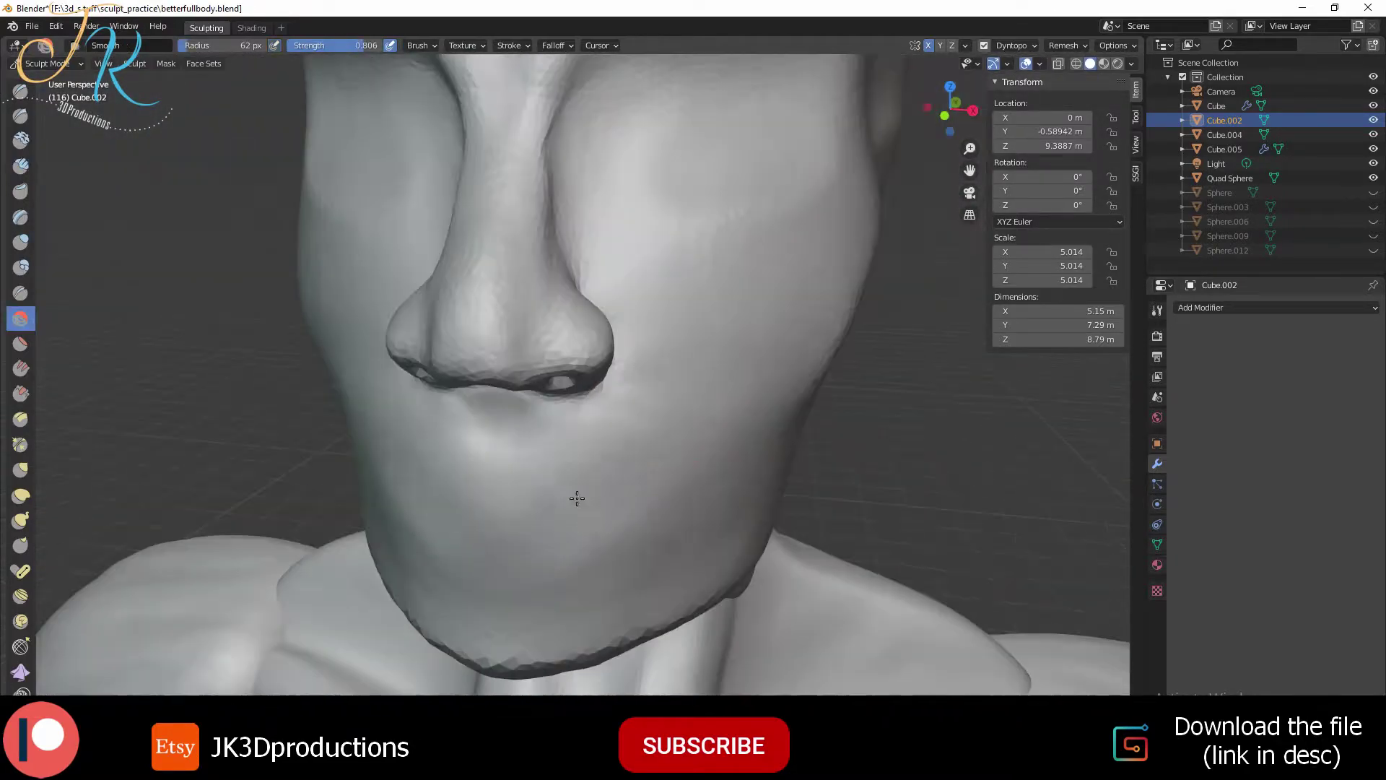
mouse_move(511, 527)
middle_down()
mouse_move(533, 273)
mouse_move(558, 307)
mouse_move(594, 464)
middle_up()
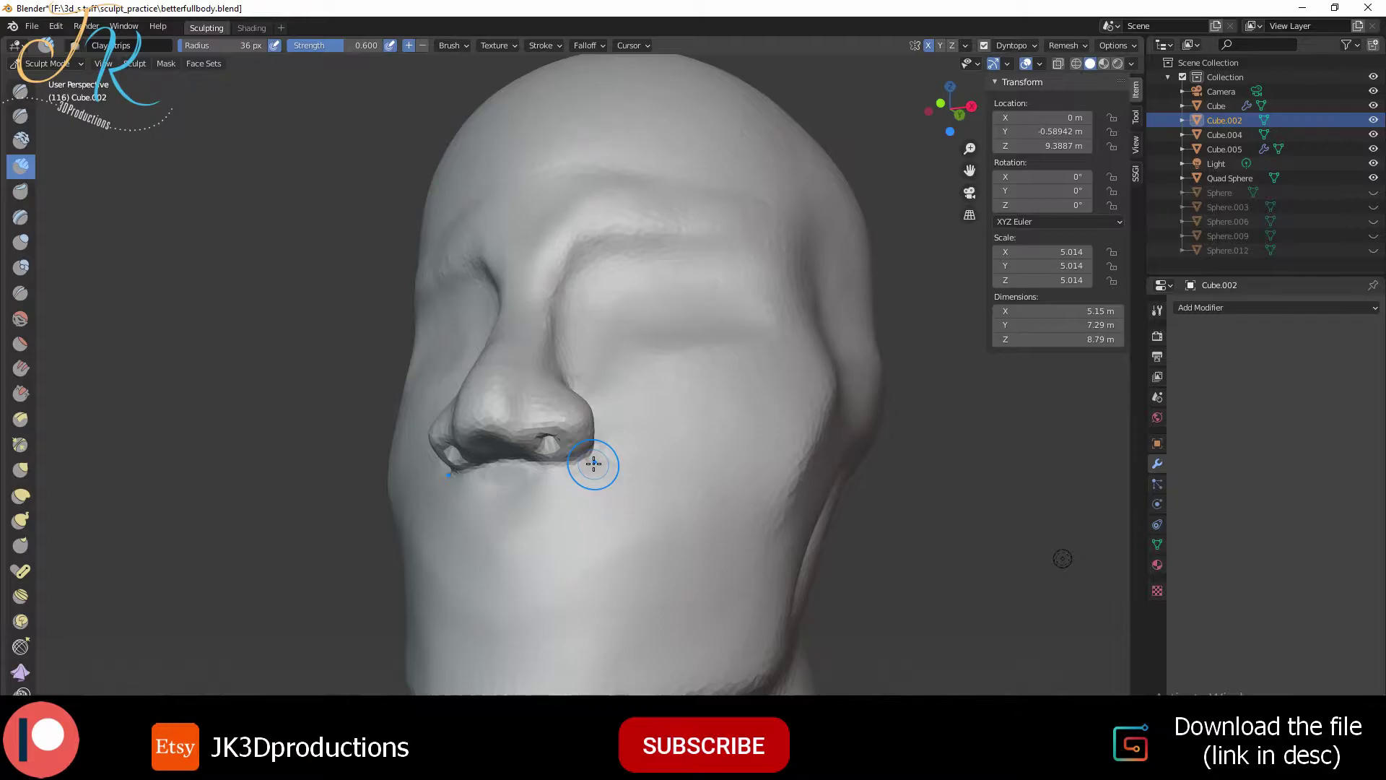
mouse_move(594, 463)
middle_down()
mouse_move(670, 455)
mouse_move(610, 471)
mouse_move(601, 520)
mouse_move(477, 556)
middle_up()
Rework the mouth area with Smooth and Grab from the front, and save the file
key(s)
scroll(476, 556, up, 2)
key(g)
mouse_move(411, 504)
middle_down()
mouse_move(665, 527)
mouse_move(639, 506)
middle_up()
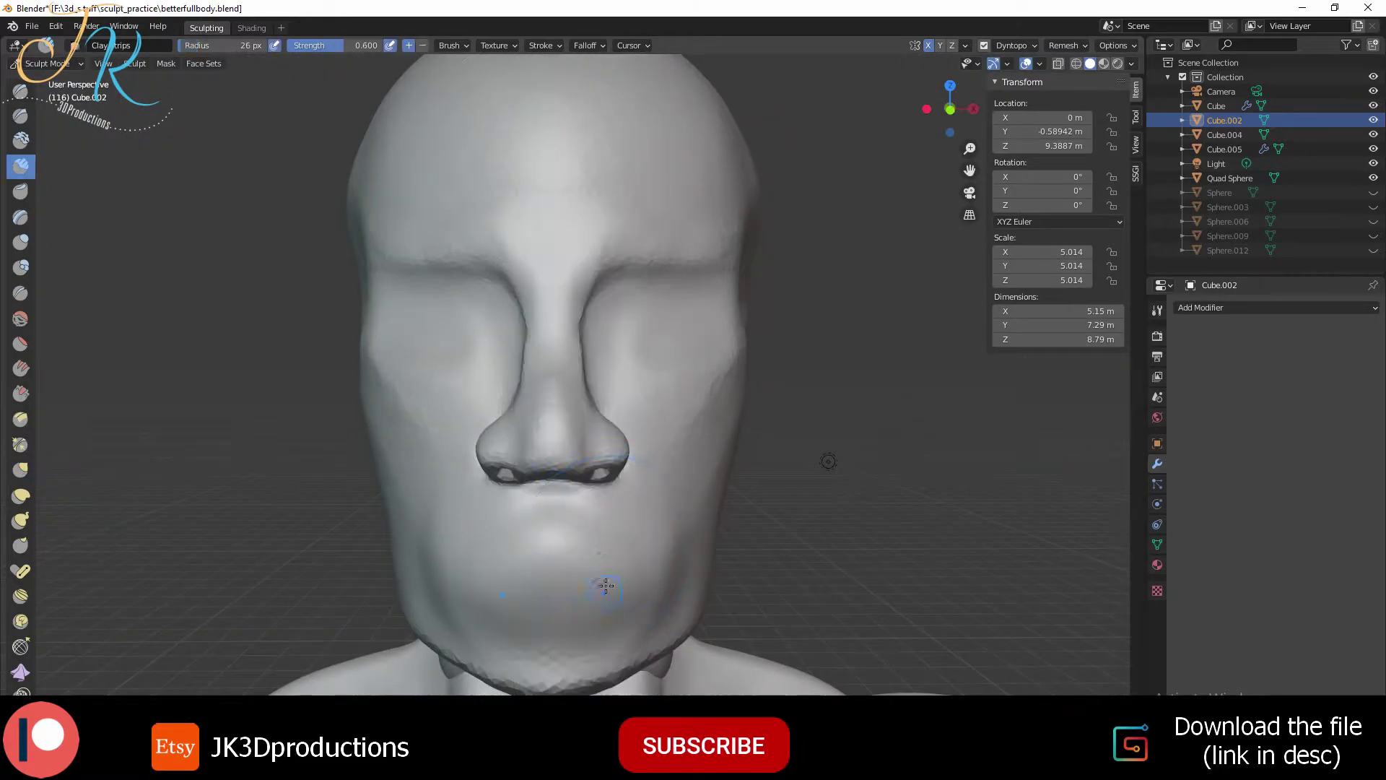
middle_drag(606, 586, 560, 465)
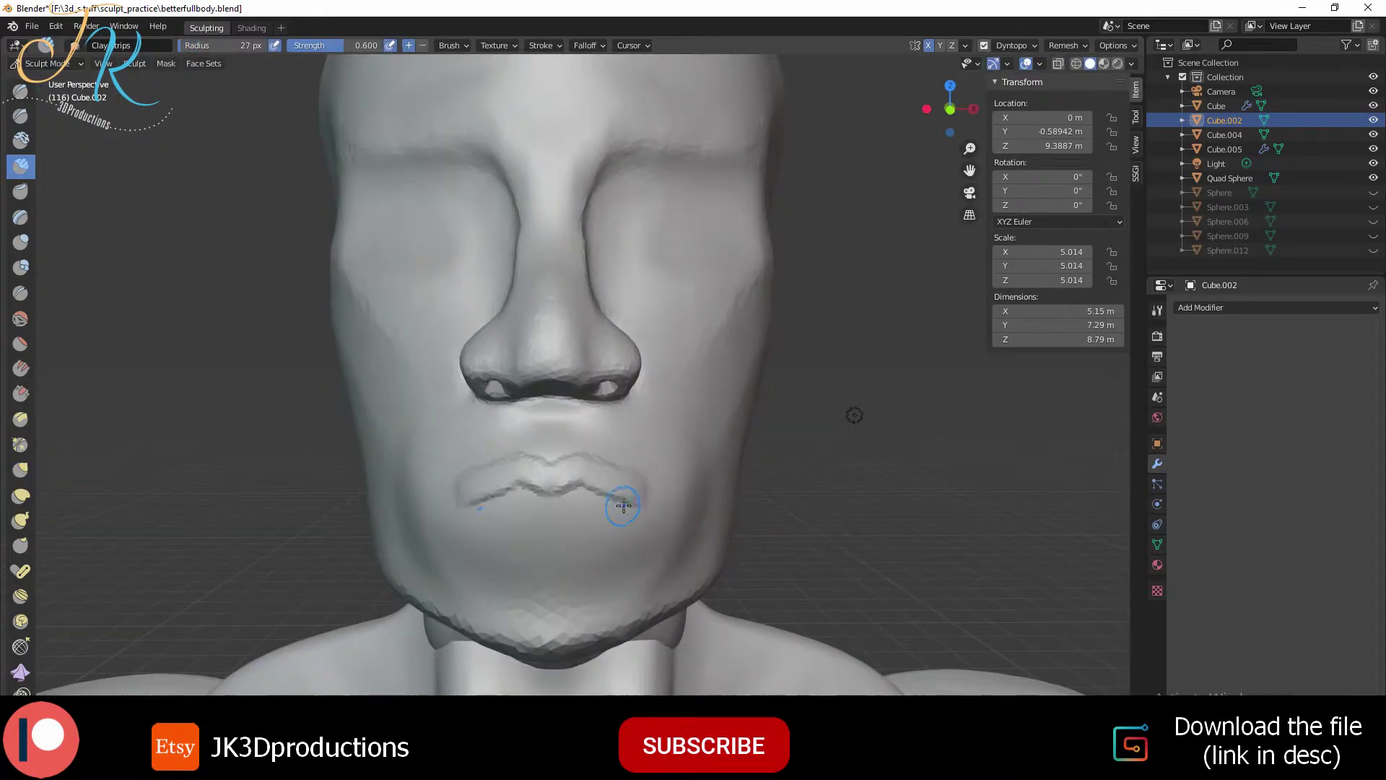
key(ctrl+s)
mouse_move(607, 495)
middle_down()
mouse_move(541, 508)
mouse_move(575, 495)
middle_up()
Use the Crease brush, then enlarge the Grab brush radius while checking side and front views
key(shift+space)
click(545, 347)
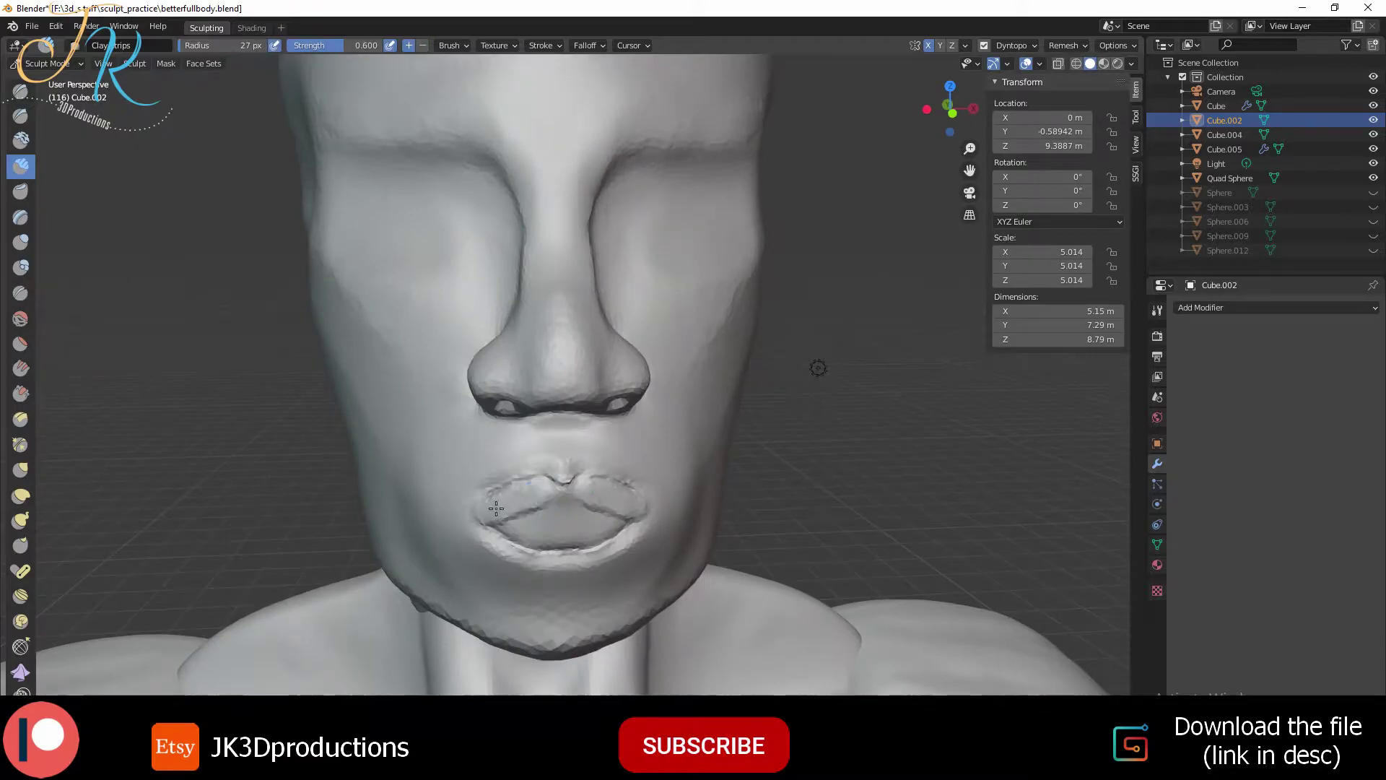
key(g)
mouse_move(601, 518)
middle_down()
mouse_move(477, 501)
mouse_move(553, 489)
middle_up()
key(f)
click(458, 486)
mouse_move(457, 486)
middle_down()
mouse_move(535, 520)
mouse_move(472, 542)
mouse_move(471, 517)
mouse_move(567, 496)
mouse_move(551, 465)
mouse_move(624, 468)
middle_up()
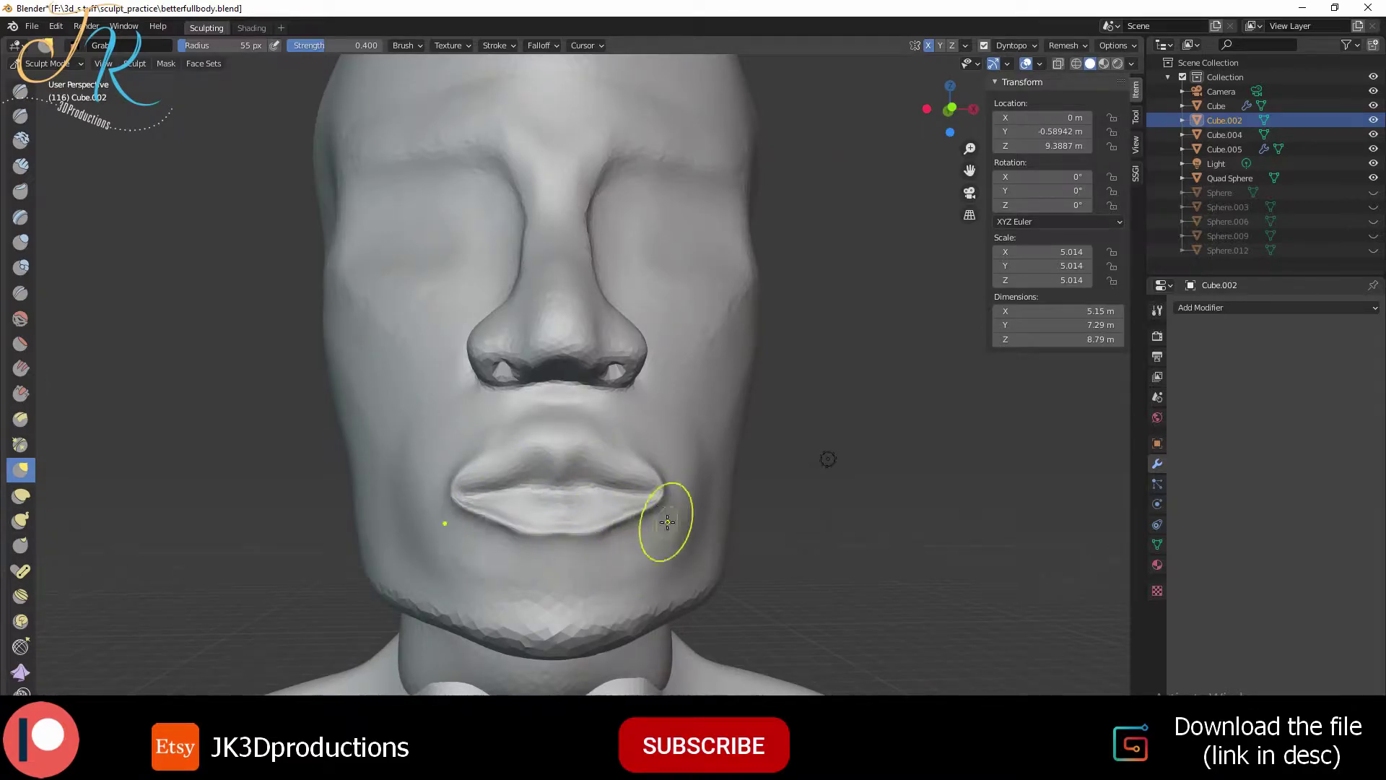
mouse_move(667, 522)
middle_down()
mouse_move(687, 560)
mouse_move(563, 526)
middle_up()
Alternate Clay Strips and Grab on the lips while orbiting around the head
key(c)
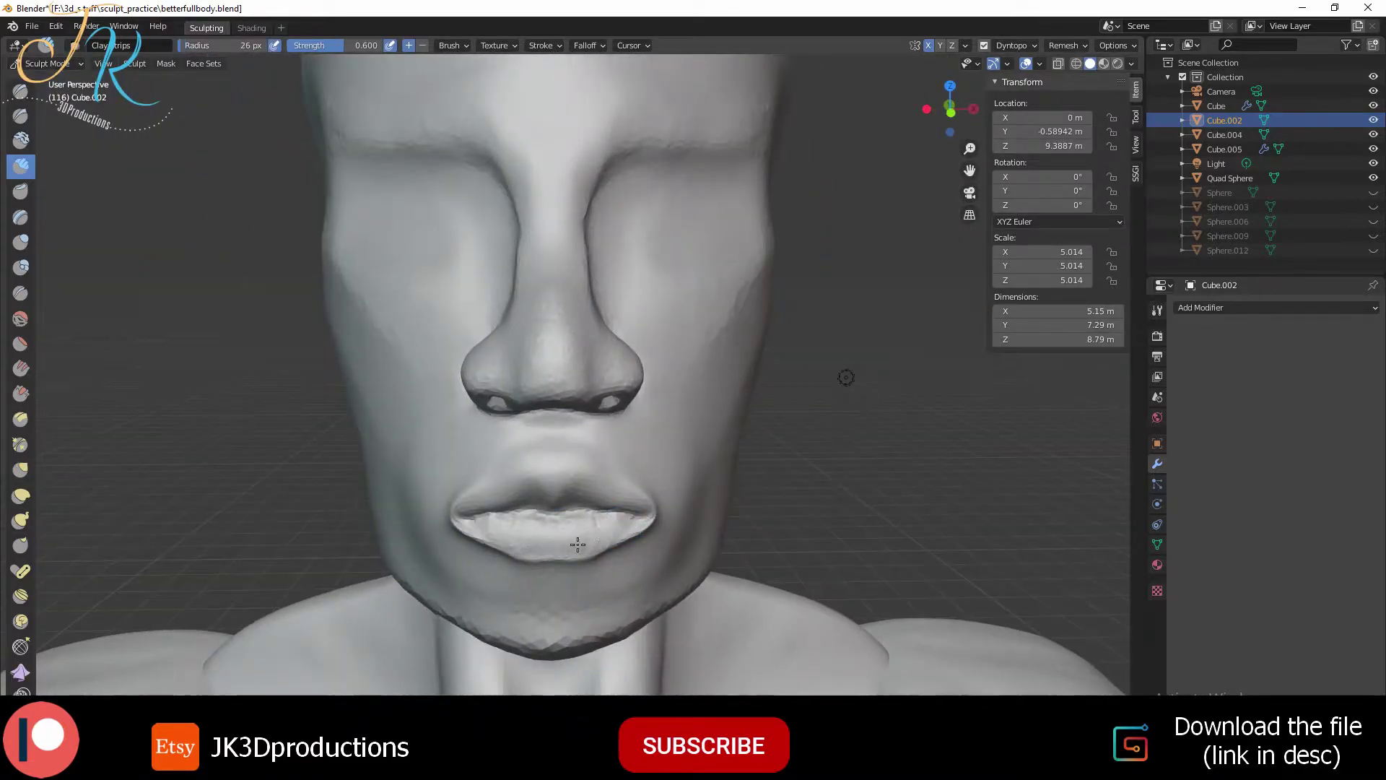
mouse_move(683, 499)
middle_down()
mouse_move(551, 504)
mouse_move(495, 546)
mouse_move(540, 470)
mouse_move(573, 448)
mouse_move(520, 489)
mouse_move(594, 459)
mouse_move(625, 469)
mouse_move(582, 483)
mouse_move(634, 495)
mouse_move(569, 510)
mouse_move(619, 497)
middle_up()
key(g)
key(c)
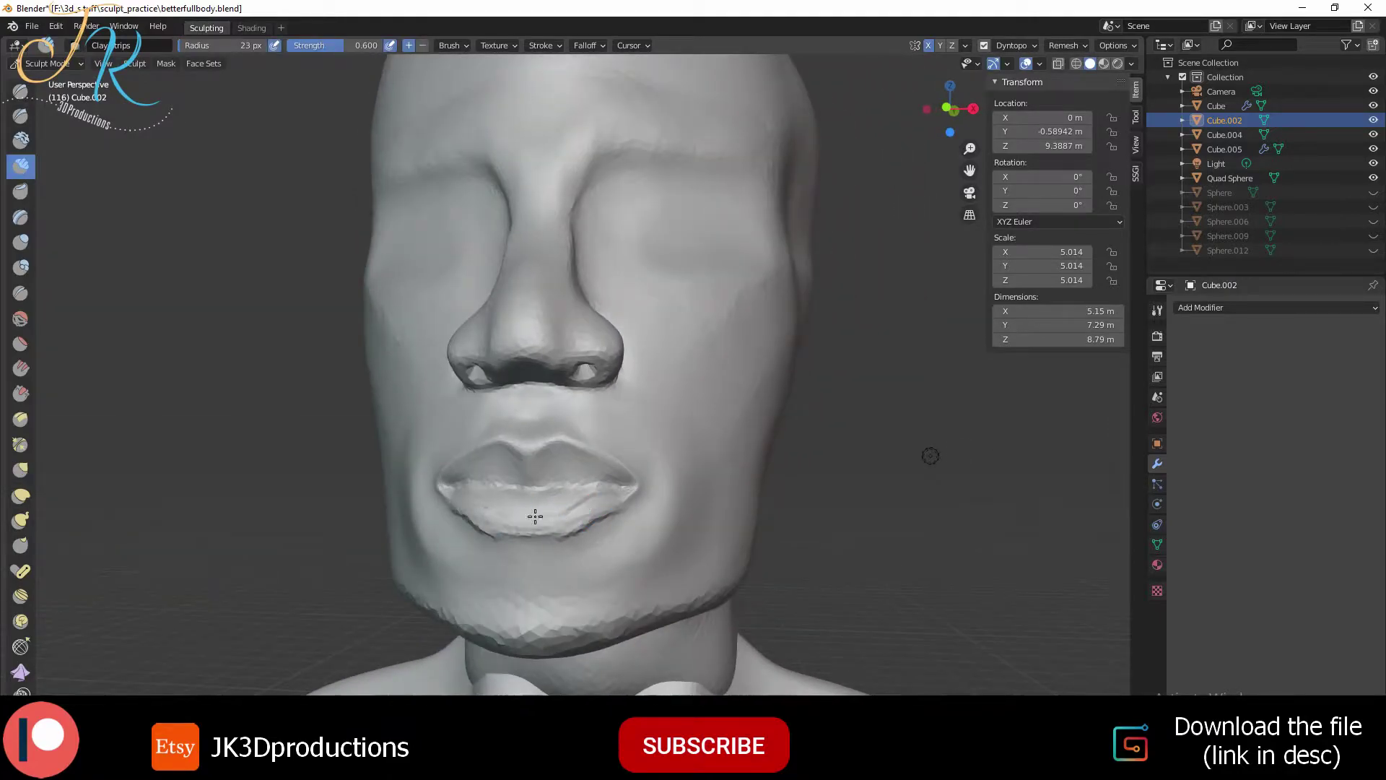
middle_drag(536, 516, 556, 255)
key(shift+space)
mouse_move(559, 514)
middle_down()
mouse_move(592, 433)
mouse_move(619, 474)
mouse_move(558, 431)
middle_up()
key(c)
Check the lips and chin from three-quarter and top views, resizing the Clay Strips brush
middle_drag(560, 535, 505, 576)
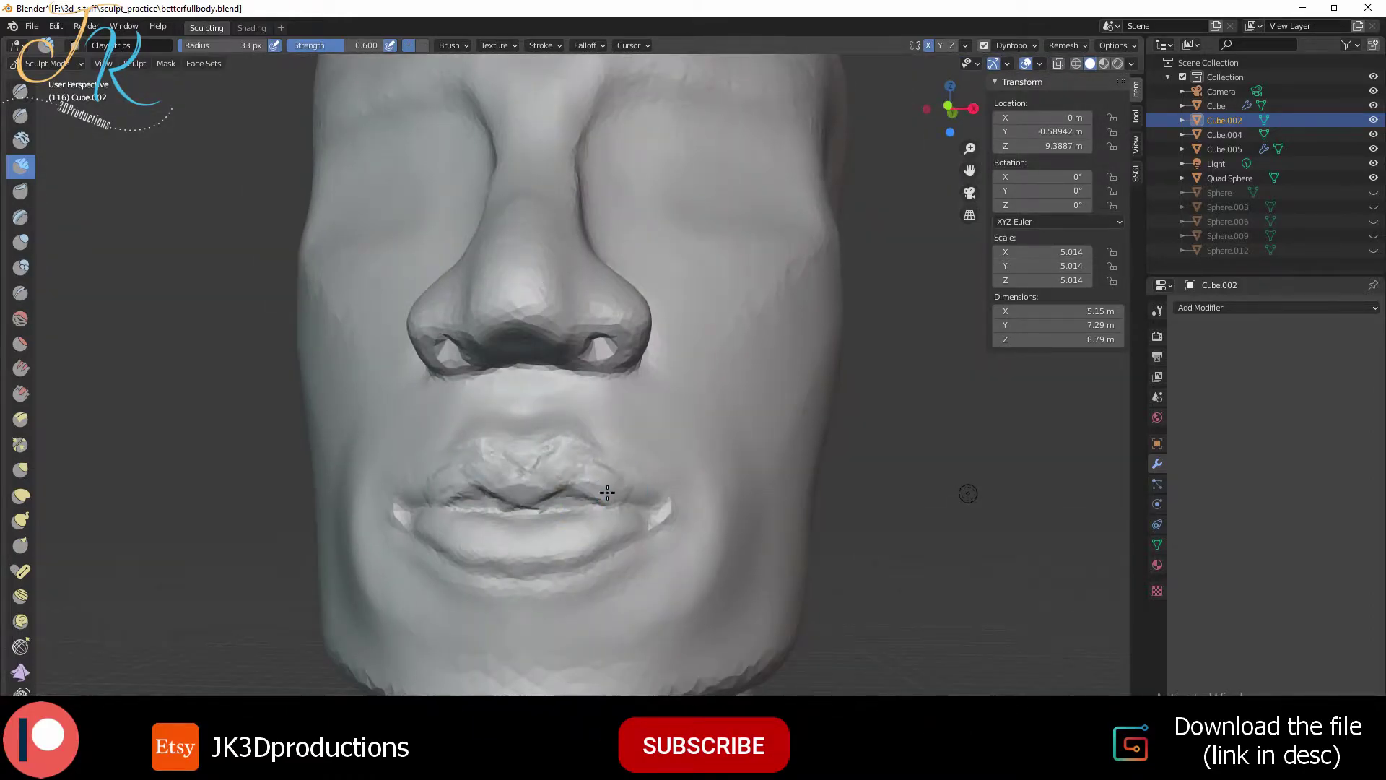
mouse_move(593, 492)
middle_down()
mouse_move(573, 534)
mouse_move(579, 573)
mouse_move(550, 517)
middle_up()
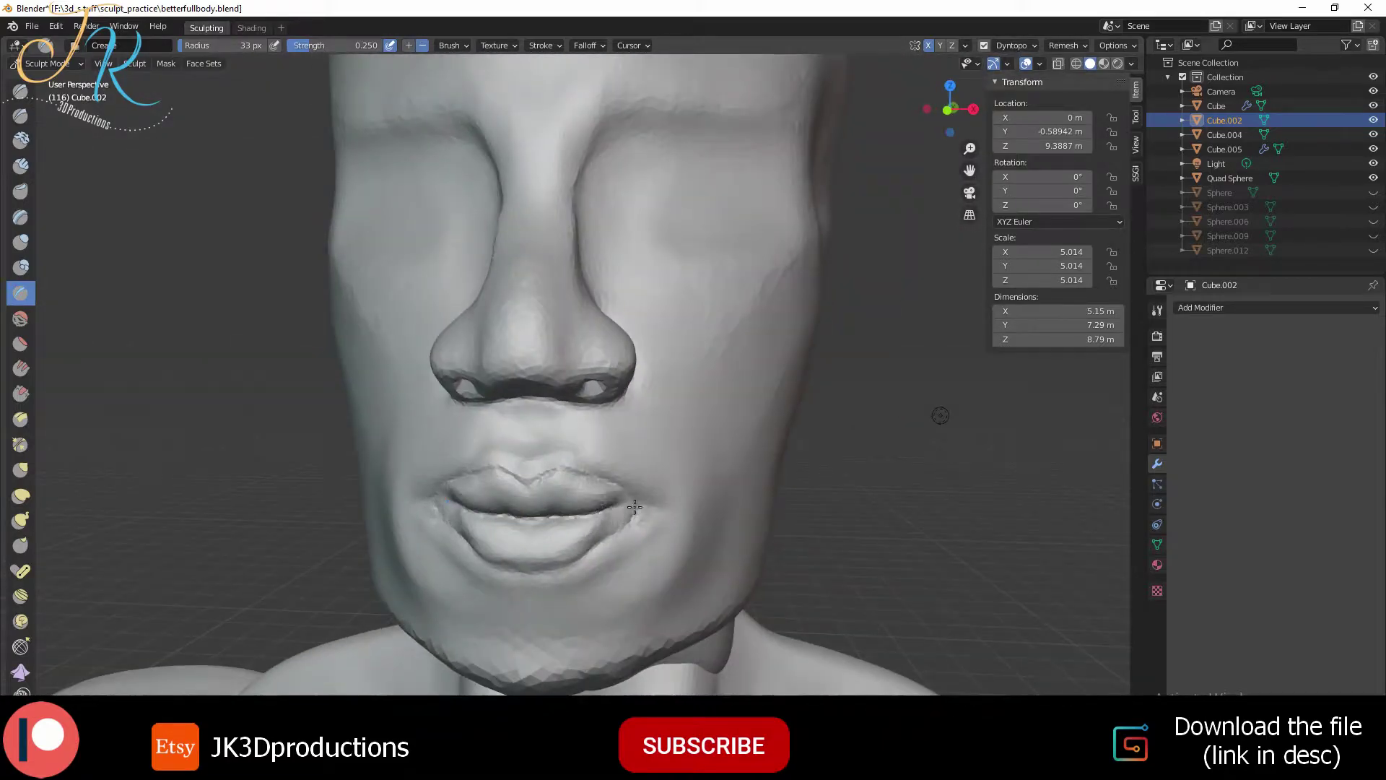
mouse_move(635, 507)
middle_down()
mouse_move(618, 480)
mouse_move(640, 474)
mouse_move(556, 452)
mouse_move(575, 482)
mouse_move(538, 419)
mouse_move(570, 469)
mouse_move(480, 526)
mouse_move(662, 622)
mouse_move(549, 453)
mouse_move(619, 536)
mouse_move(566, 573)
mouse_move(537, 523)
mouse_move(548, 563)
mouse_move(572, 464)
mouse_move(651, 536)
middle_up()
key(g)
key(c)
key(f)
scroll(543, 423, down, 2)
key(g)
With Clay Strips active, zoom and orbit to the side of the jaw and save
key(c)
scroll(611, 455, up, 3)
scroll(589, 513, up, 2)
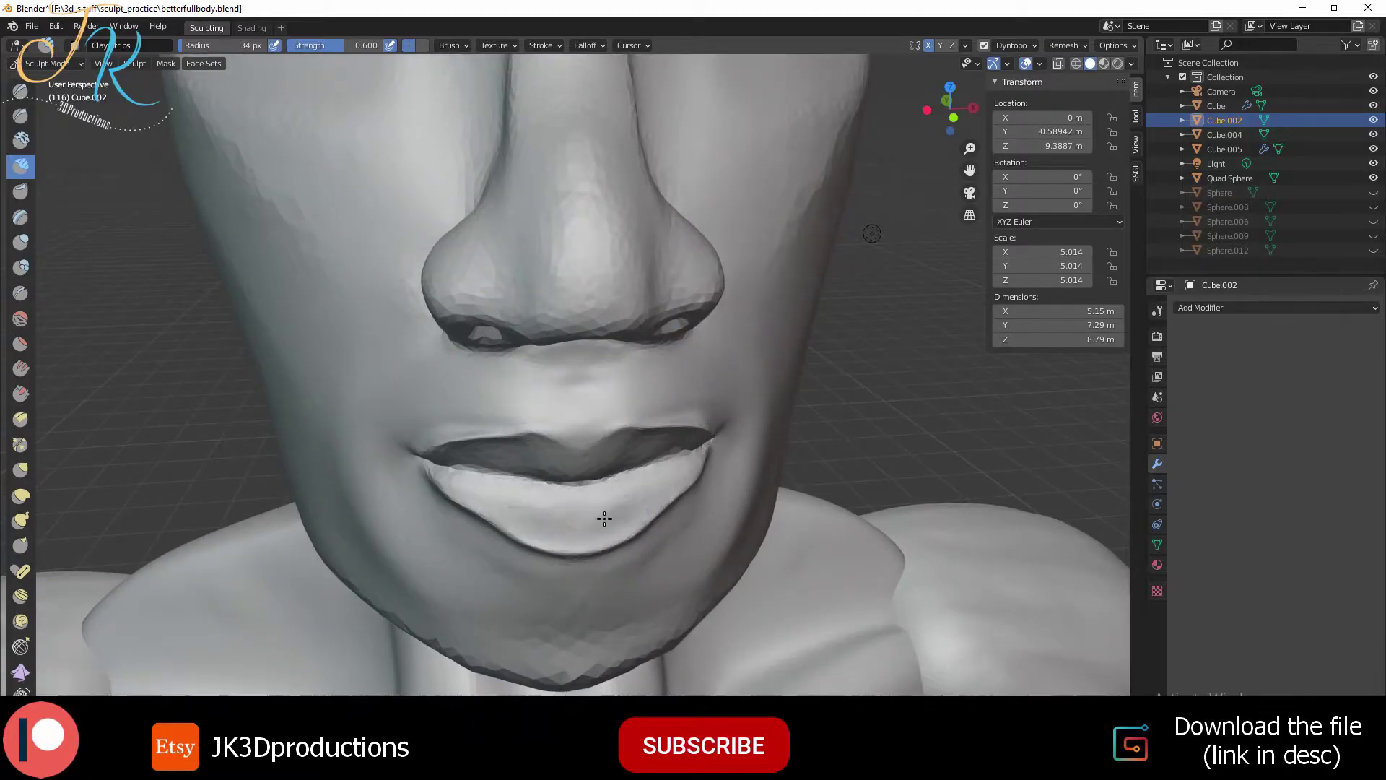
scroll(649, 506, down, 2)
mouse_move(706, 495)
middle_down()
mouse_move(563, 474)
mouse_move(650, 542)
middle_up()
scroll(650, 542, down, 3)
key(ctrl+s)
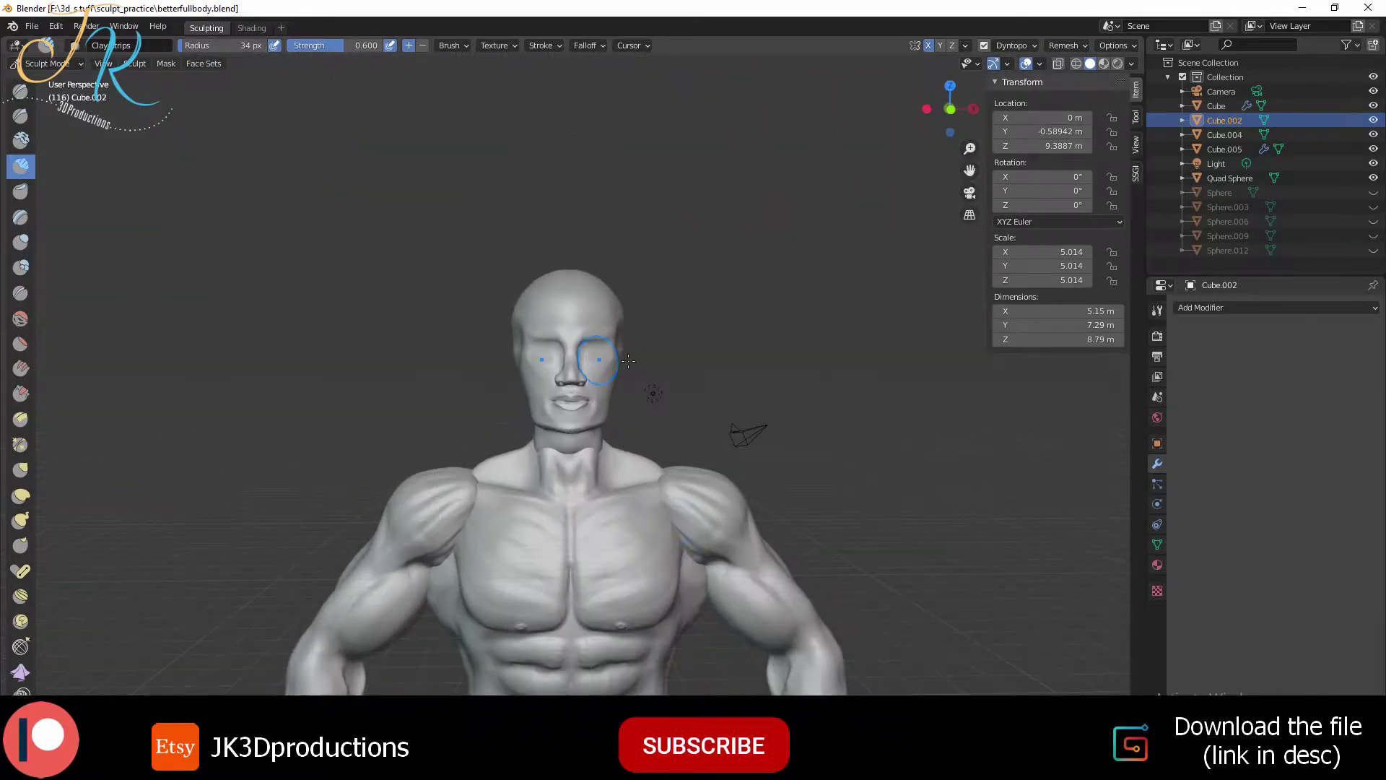
scroll(573, 421, up, 5)
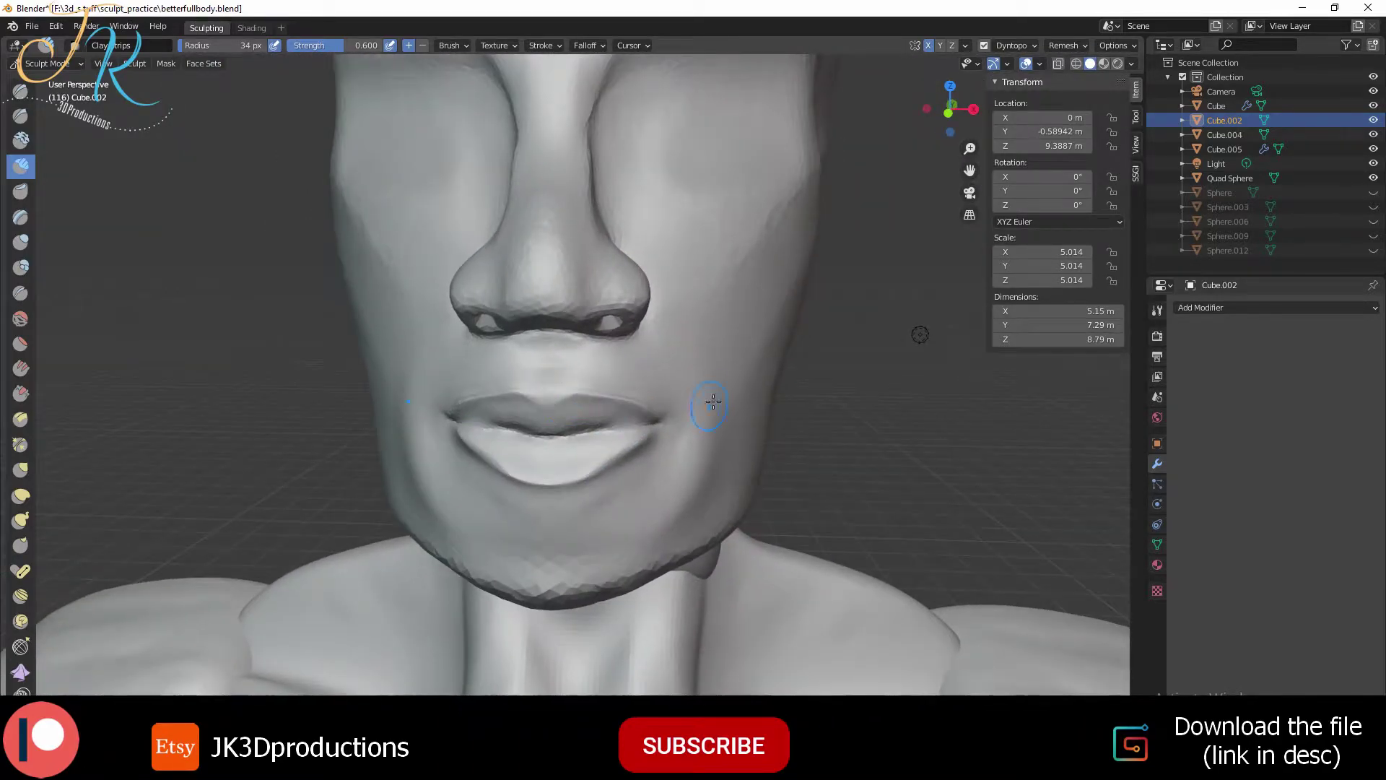
scroll(561, 433, down, 2)
Stroke clay along the jawline toward the chin and inspect it from below
key(g)
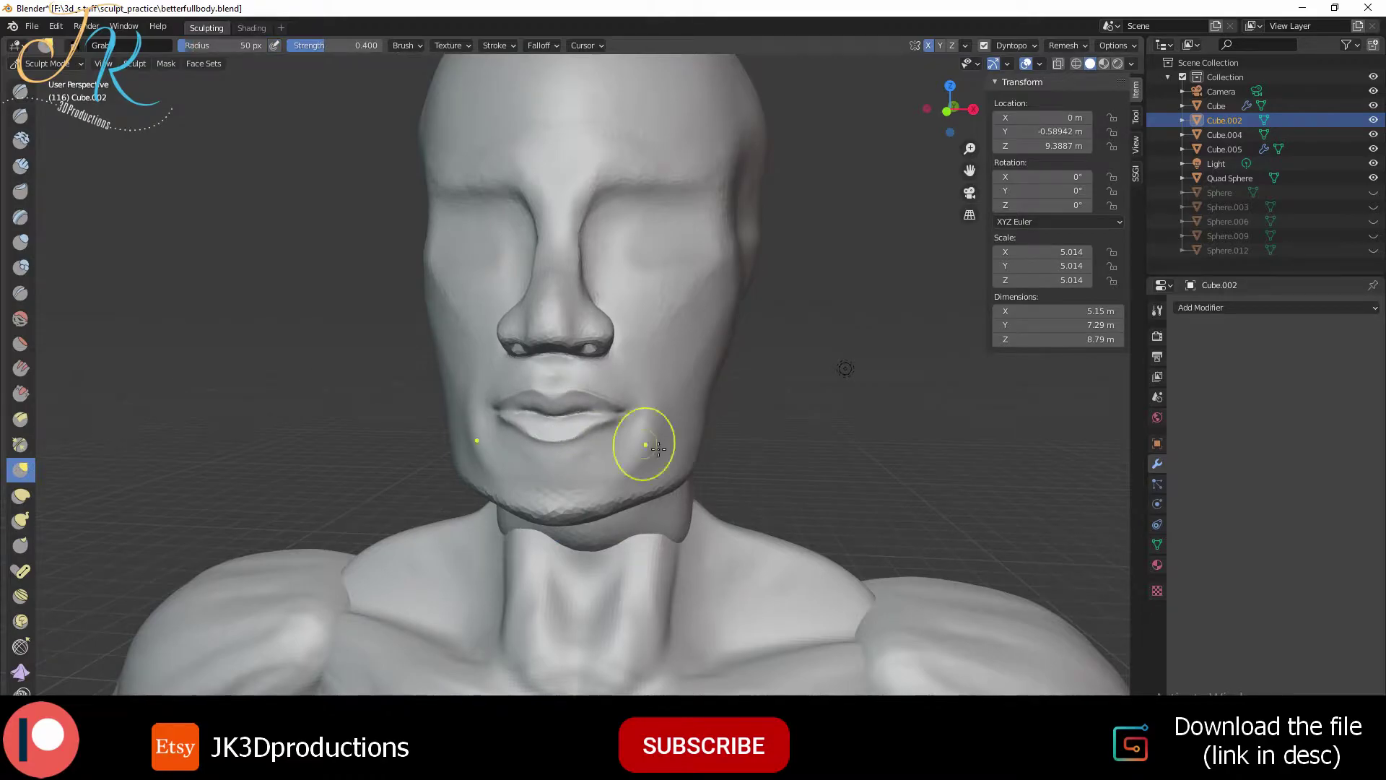
scroll(659, 448, down, 3)
mouse_move(660, 453)
middle_down()
mouse_move(619, 402)
mouse_move(470, 434)
mouse_move(681, 426)
mouse_move(650, 462)
mouse_move(662, 476)
middle_up()
scroll(681, 426, down, 2)
scroll(661, 476, up, 3)
key(c)
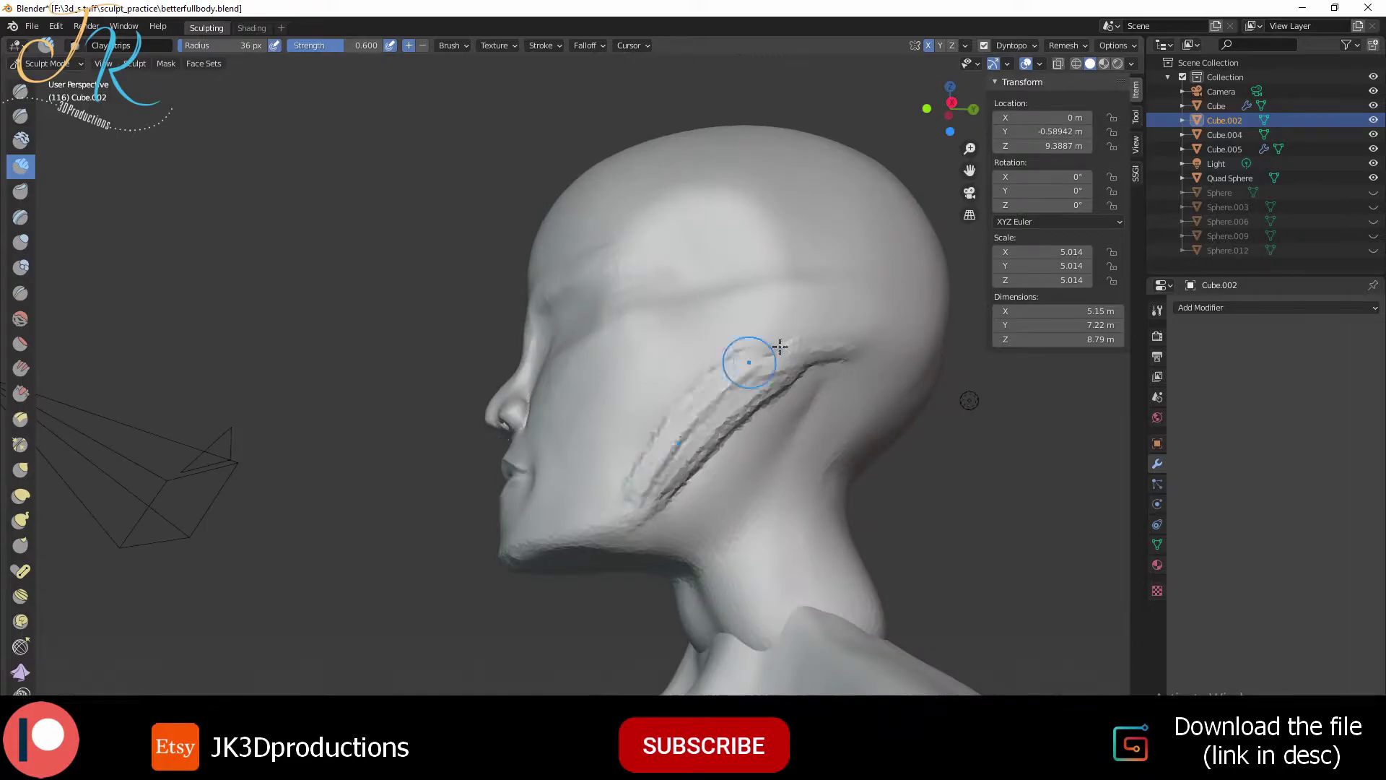
drag(780, 347, 845, 358)
middle_drag(845, 357, 711, 503)
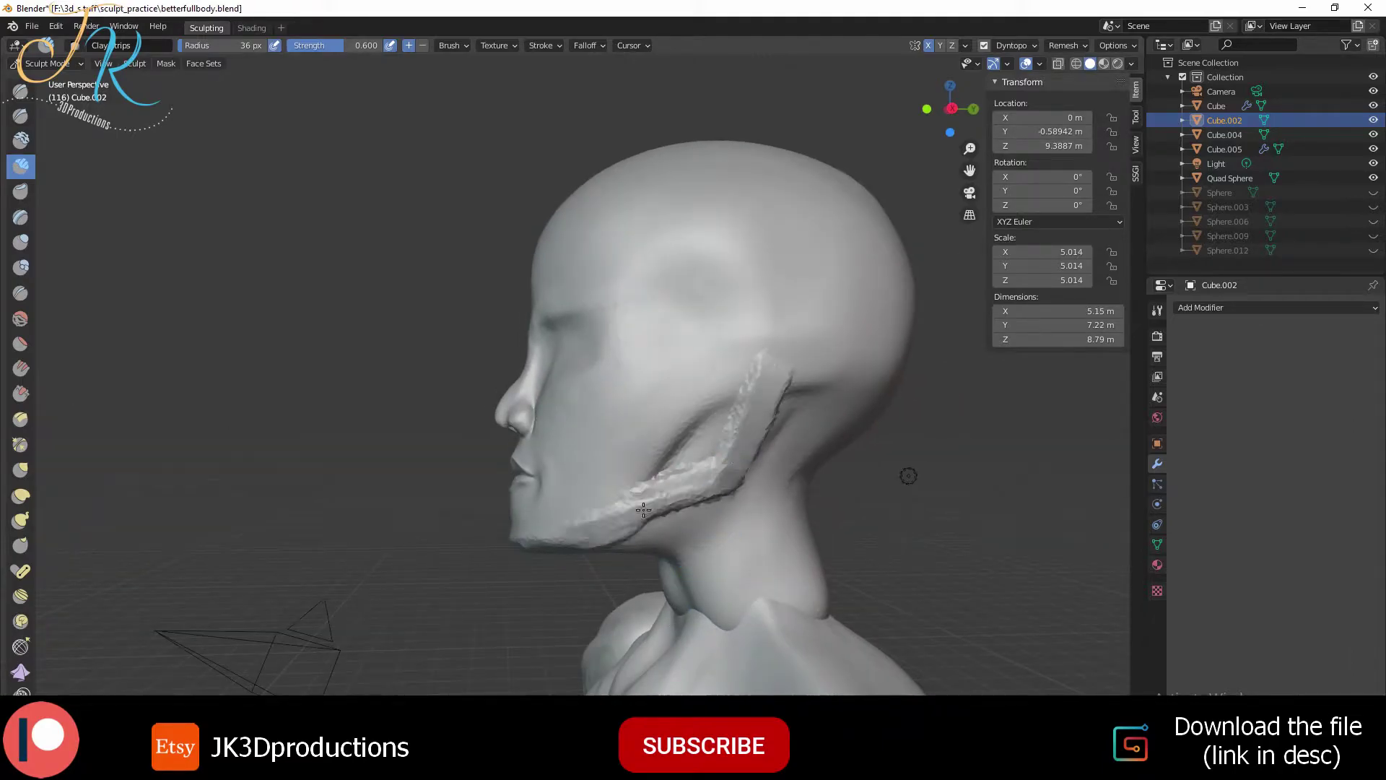
mouse_move(781, 343)
middle_down()
mouse_move(618, 526)
mouse_move(786, 378)
mouse_move(669, 512)
mouse_move(891, 486)
mouse_move(746, 501)
mouse_move(625, 485)
mouse_move(751, 480)
mouse_move(699, 463)
mouse_move(913, 356)
mouse_move(556, 458)
middle_up()
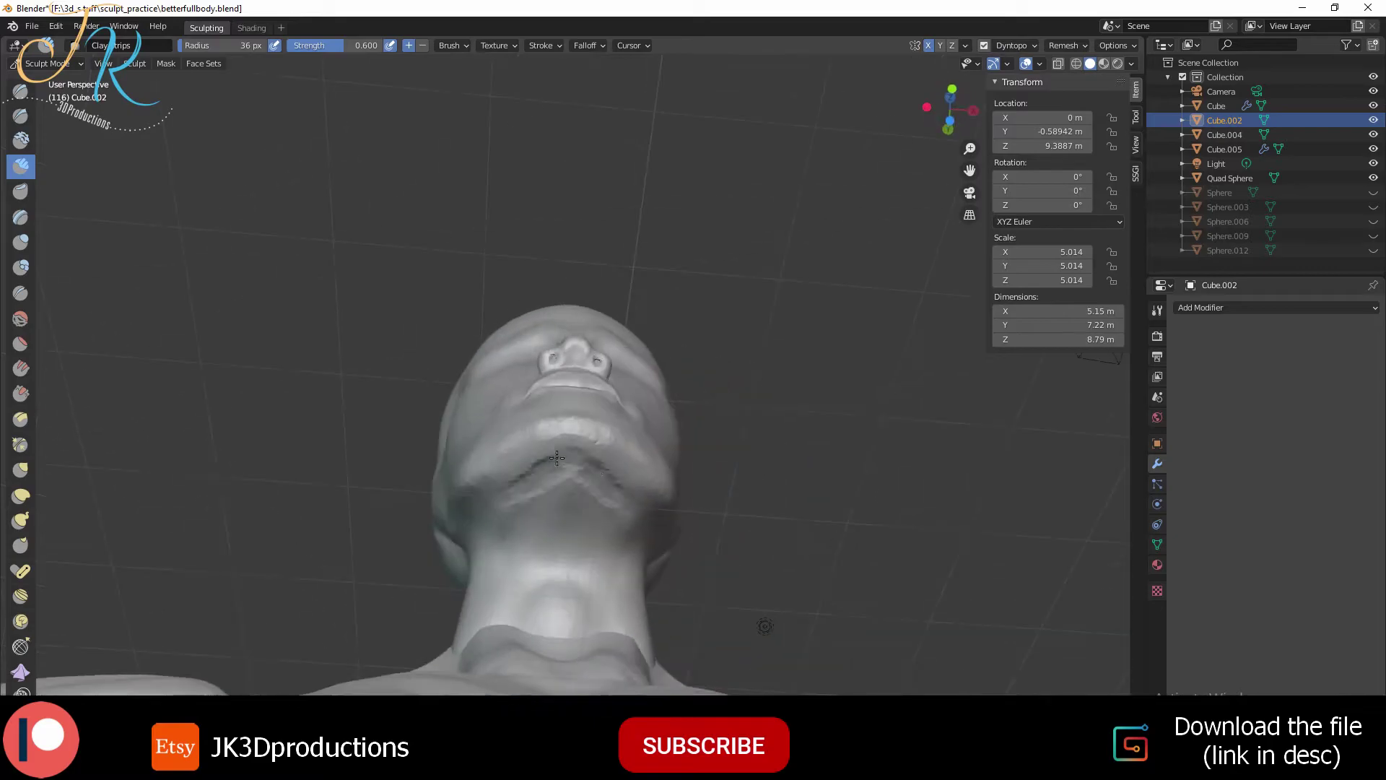
Save, mask the ear area on the left side of the head, and invert the mask
mouse_move(639, 555)
middle_down()
mouse_move(770, 573)
mouse_move(686, 466)
middle_up()
key(ctrl+s)
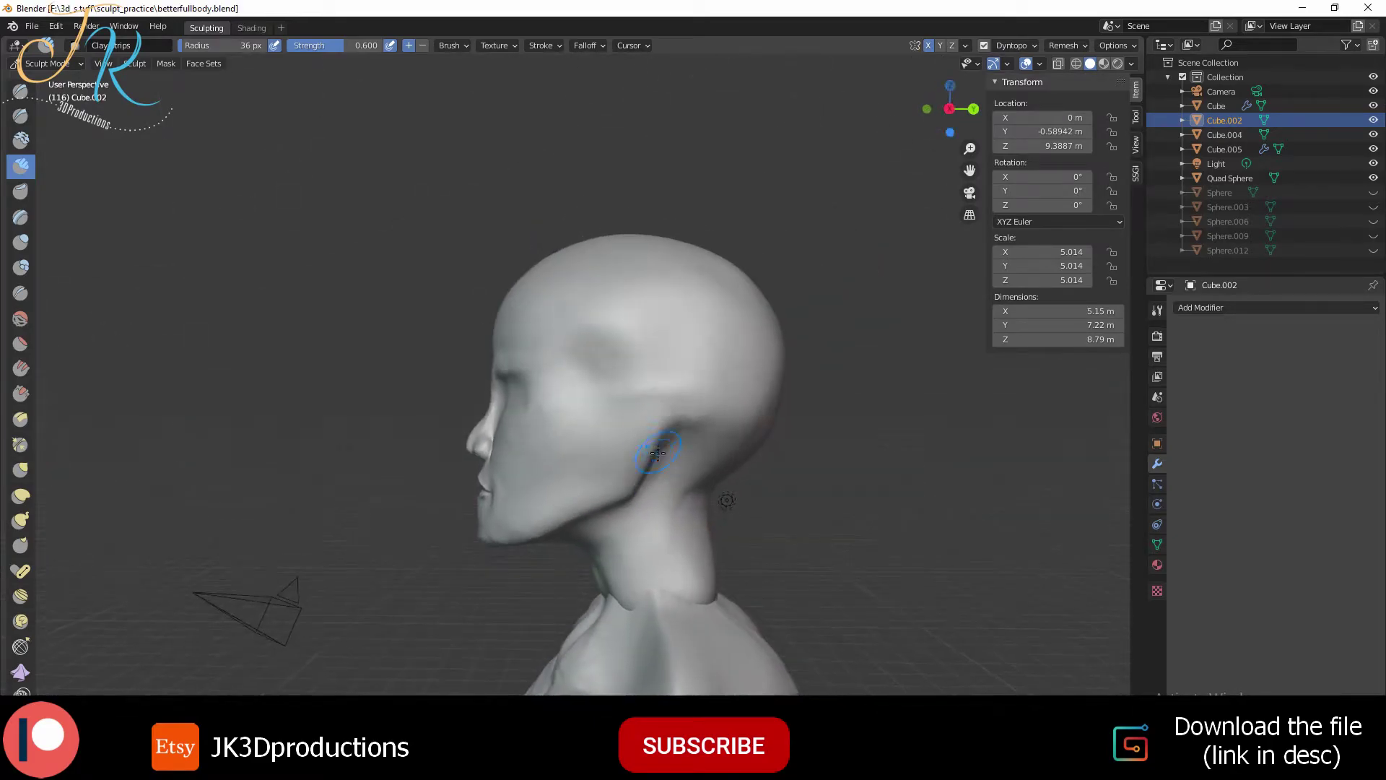
key(m)
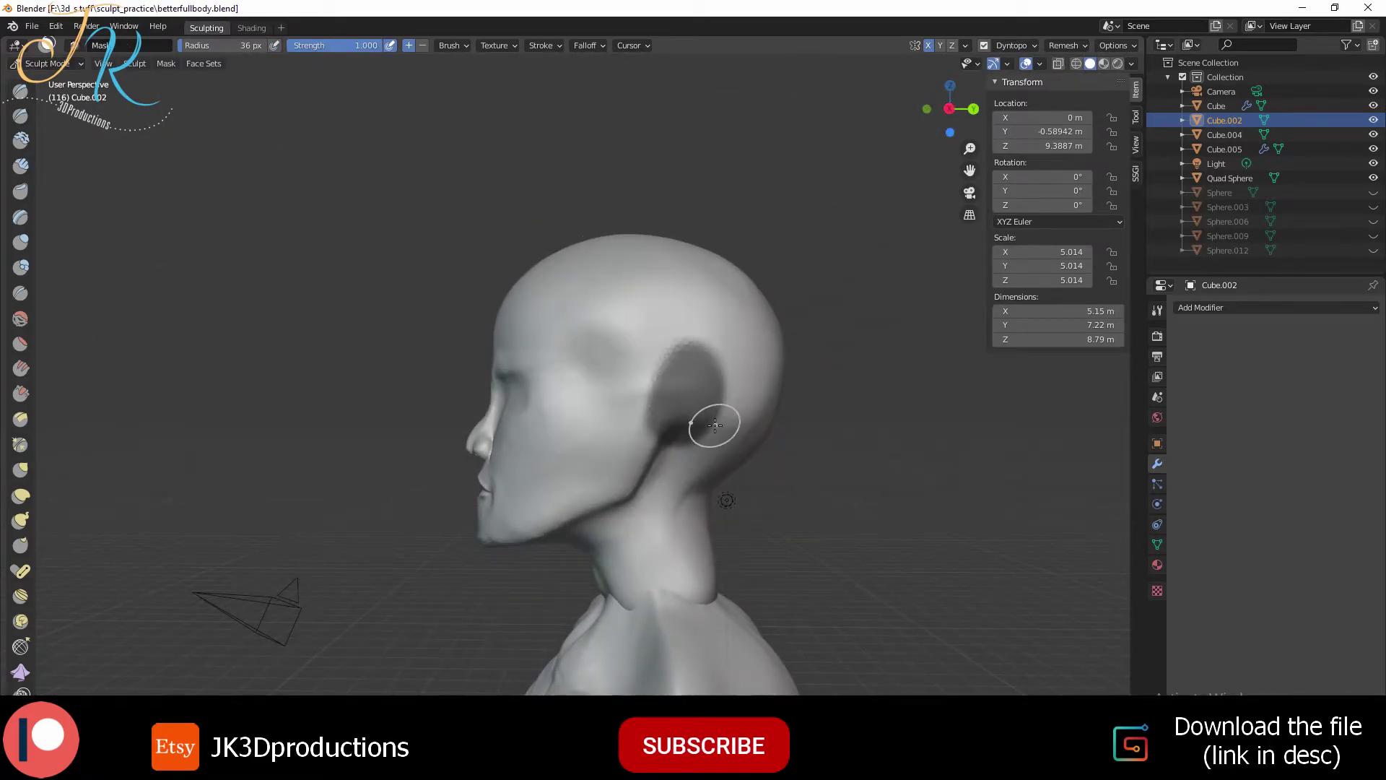
key(ctrl+i)
key(shift+c)
middle_drag(699, 432, 662, 420)
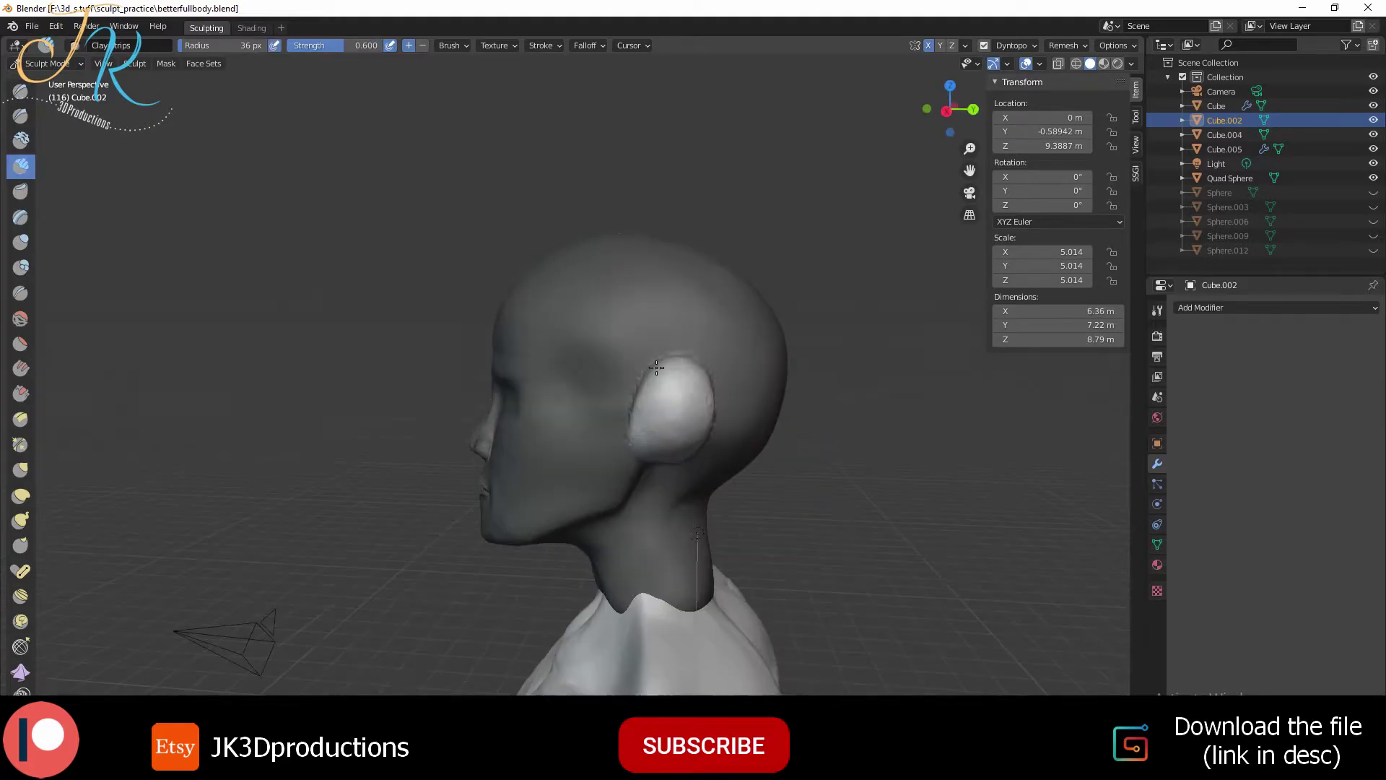
Pull the unmasked ear outward with an enlarged Grab brush, save, and check it from behind
key(g)
key(f)
mouse_move(657, 368)
middle_down()
mouse_move(743, 395)
mouse_move(682, 390)
middle_up()
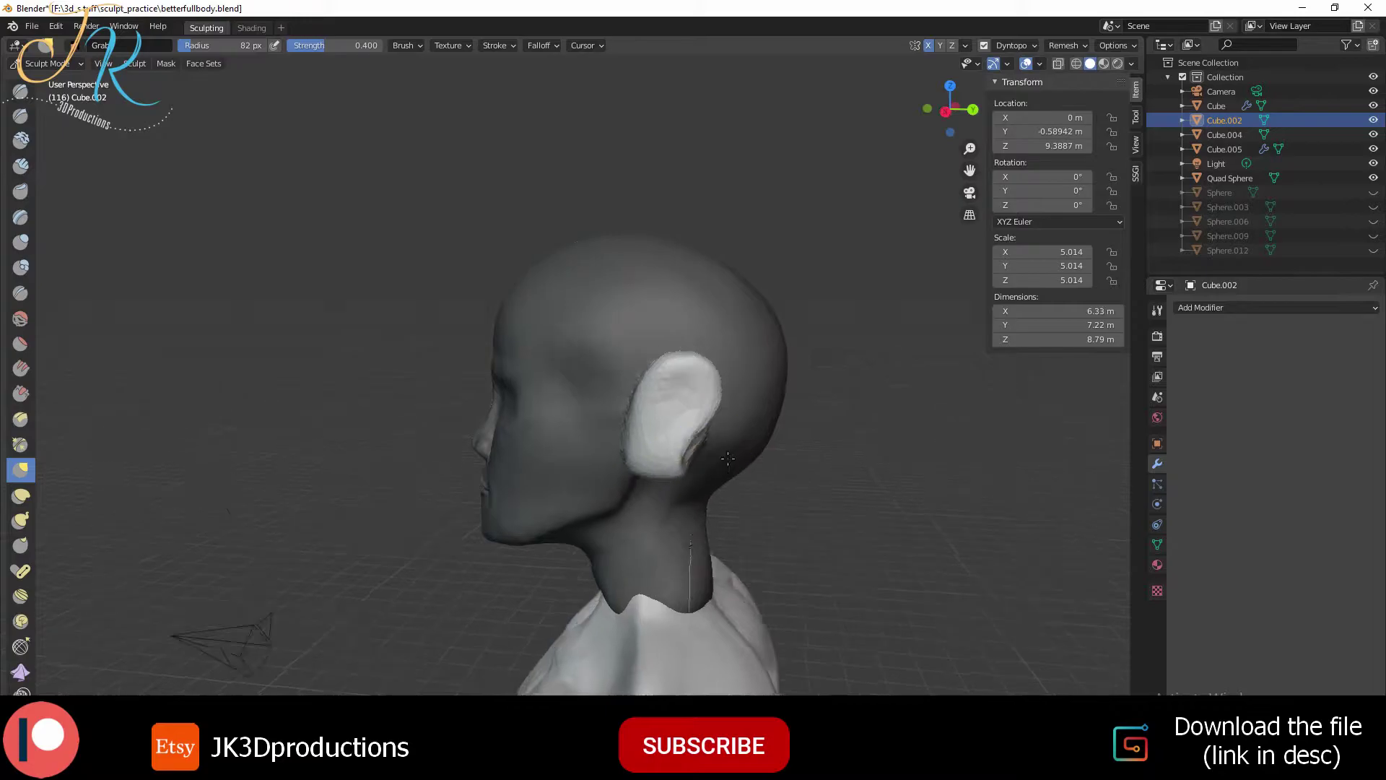
key(ctrl+s)
mouse_move(727, 458)
middle_down()
mouse_move(713, 416)
mouse_move(637, 426)
middle_up()
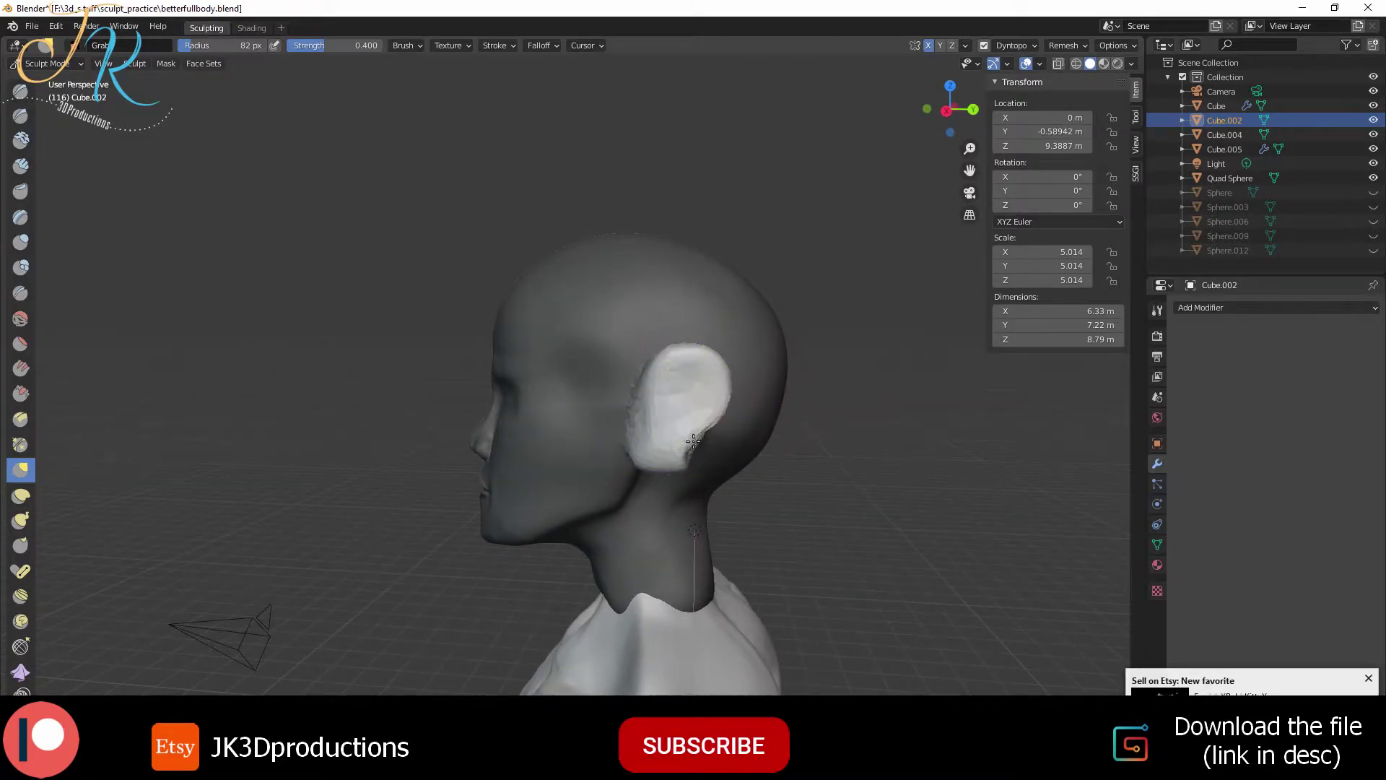
key(c)
mouse_move(688, 392)
middle_down()
mouse_move(540, 454)
mouse_move(736, 417)
middle_up()
key(g)
key(f)
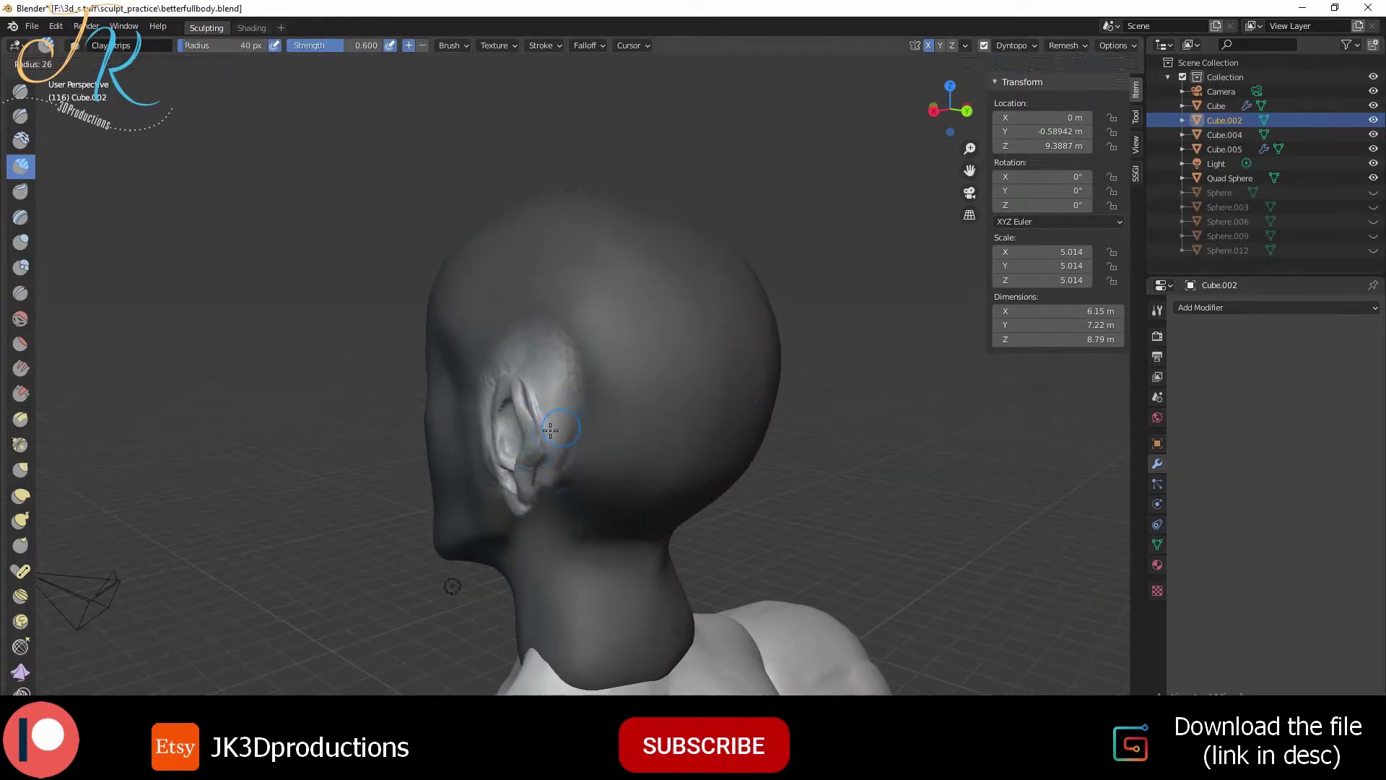
Orbit and zoom around the ear to view it from behind and the side
mouse_move(448, 592)
middle_down()
mouse_move(554, 563)
mouse_move(616, 481)
middle_up()
scroll(615, 481, up, 5)
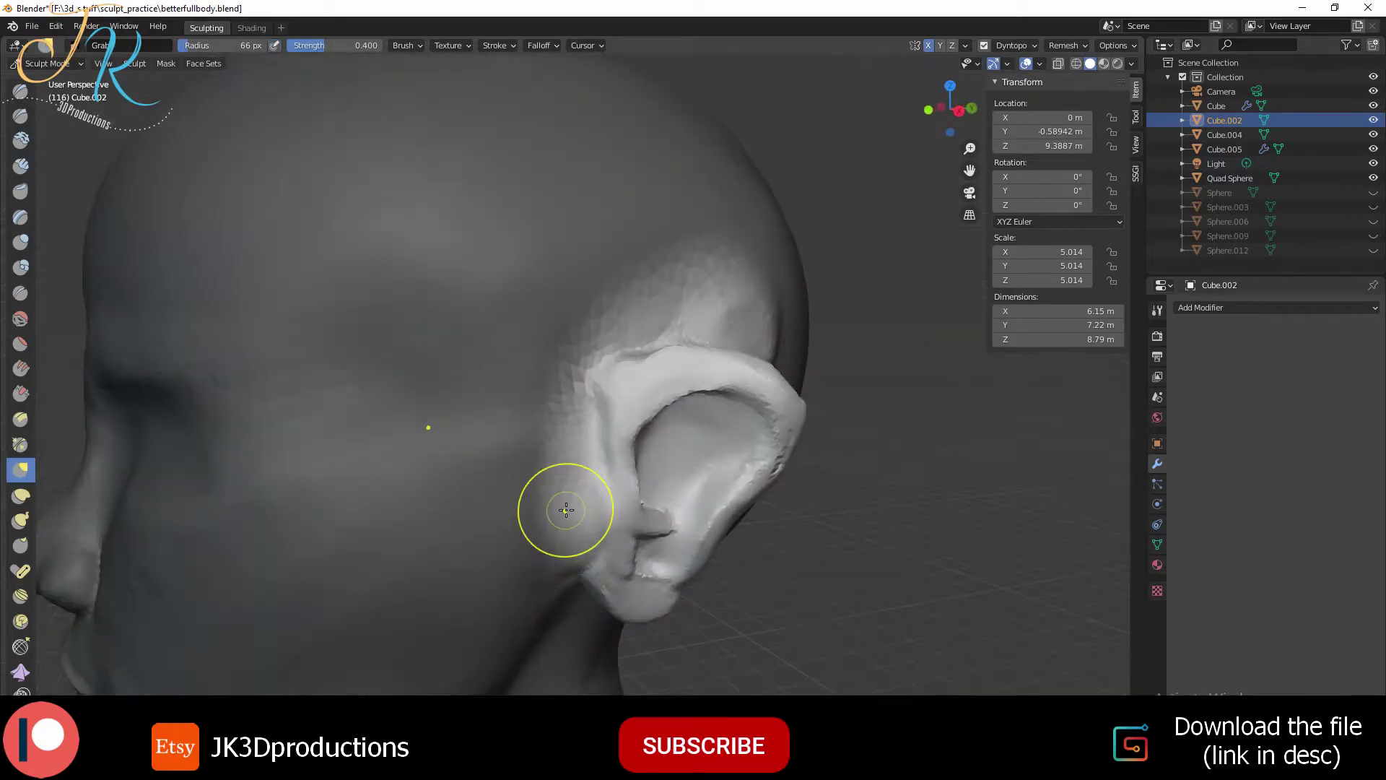
middle_drag(567, 510, 606, 426)
mouse_move(564, 327)
middle_down()
mouse_move(687, 323)
mouse_move(746, 247)
middle_up()
scroll(688, 323, down, 5)
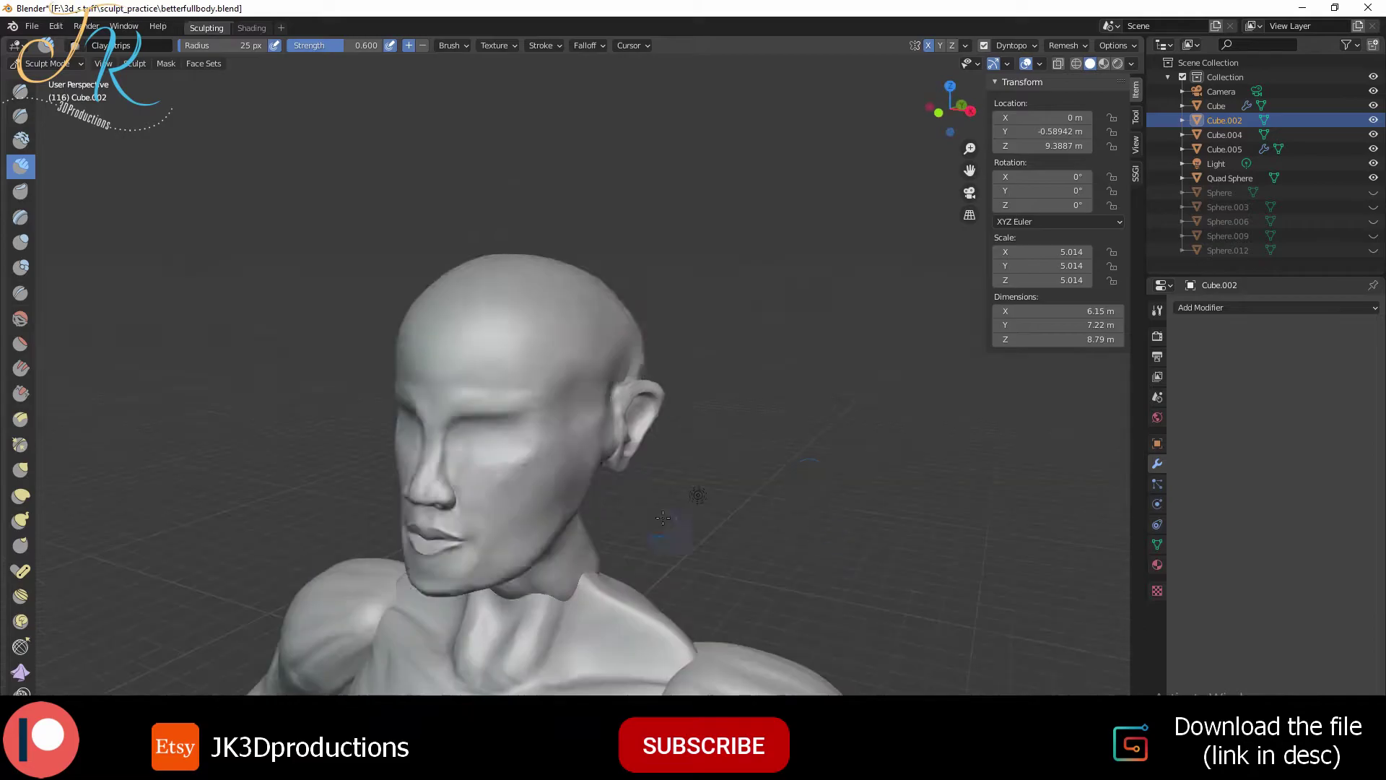
scroll(603, 522, up, 3)
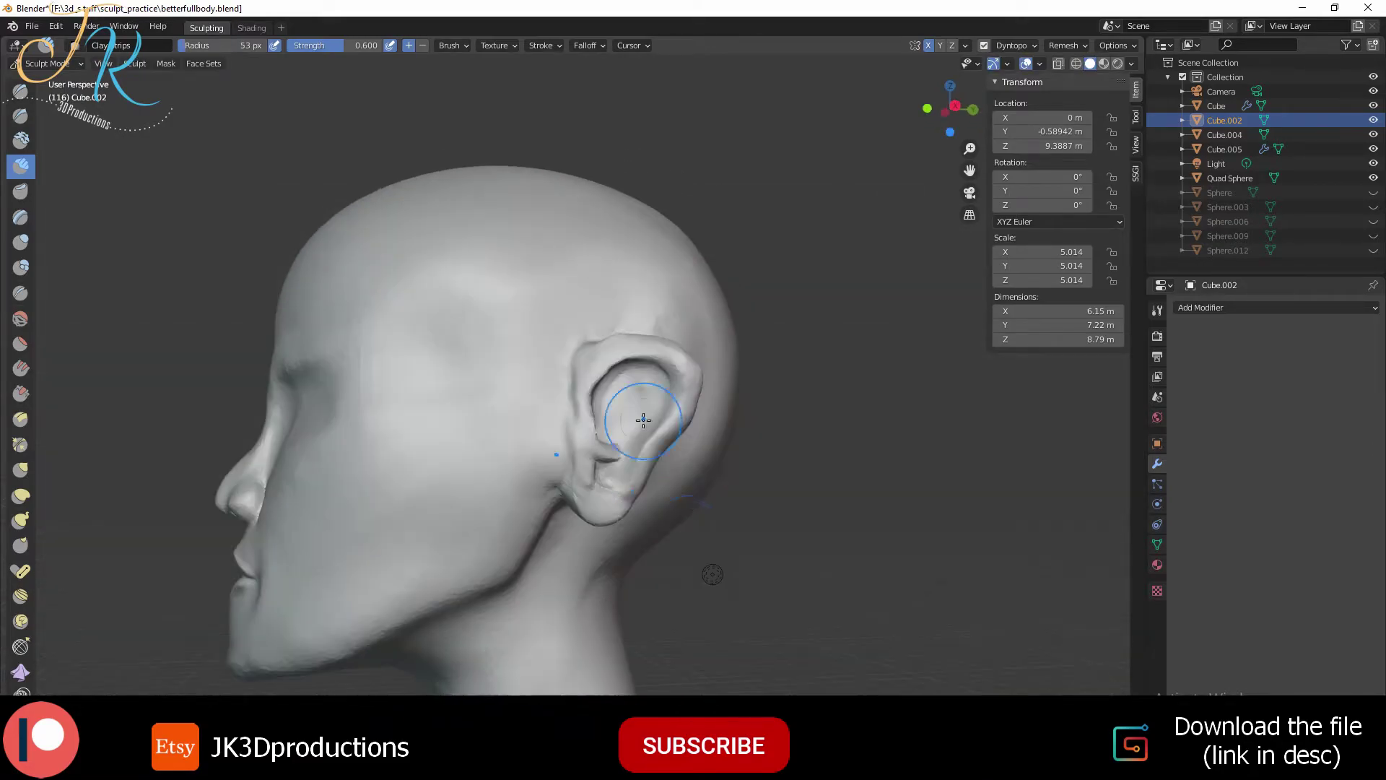
Refine the ear's rim and lobe with Grab and Clay Strips, then save
key(g)
mouse_move(604, 522)
middle_down()
mouse_move(676, 486)
mouse_move(585, 505)
middle_up()
key(shift+c)
scroll(584, 505, up, 5)
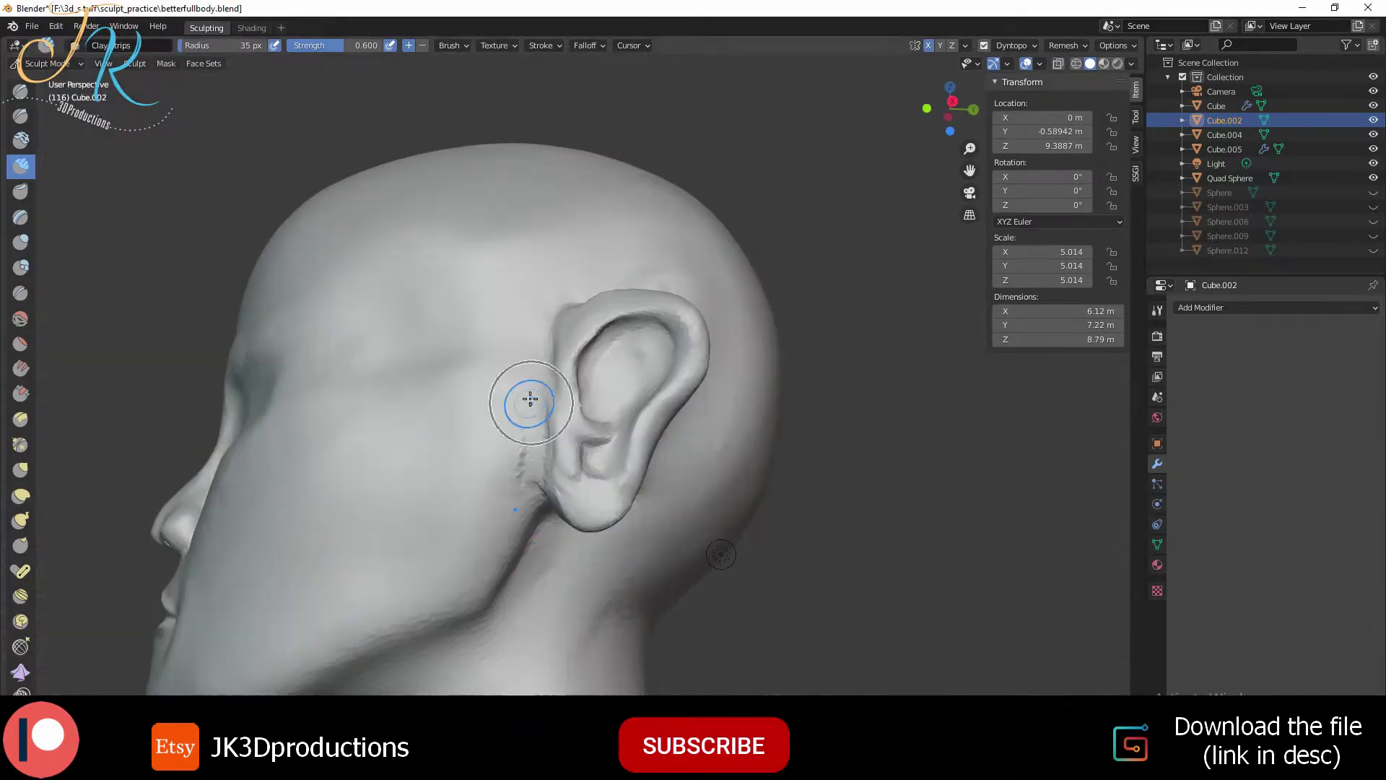
scroll(599, 484, down, 1)
middle_drag(602, 480, 565, 421)
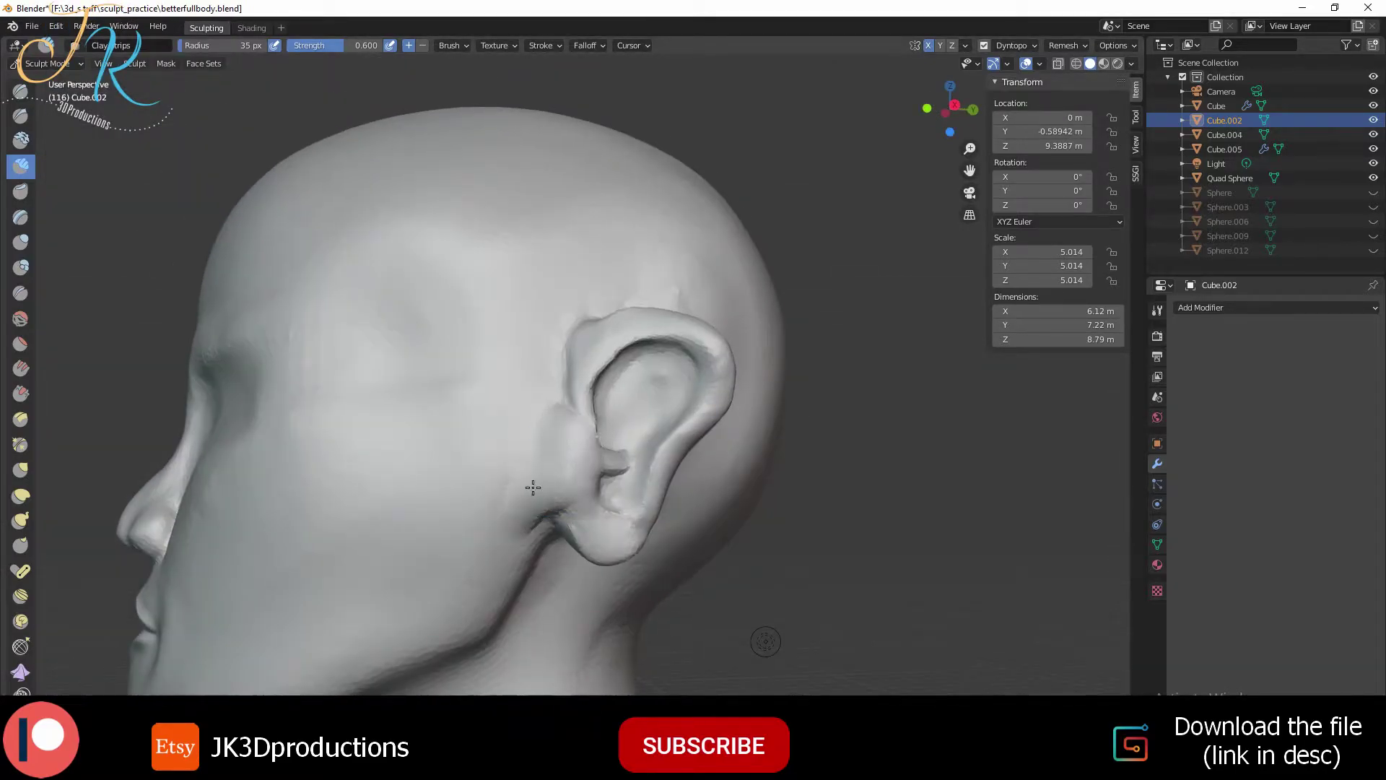
key(ctrl+s)
Set the Grab radius to 100 px and pull the cheek outward
mouse_move(533, 487)
middle_down()
mouse_move(566, 391)
mouse_move(441, 407)
mouse_move(505, 431)
mouse_move(608, 525)
middle_up()
scroll(566, 391, down, 3)
scroll(608, 525, down, 2)
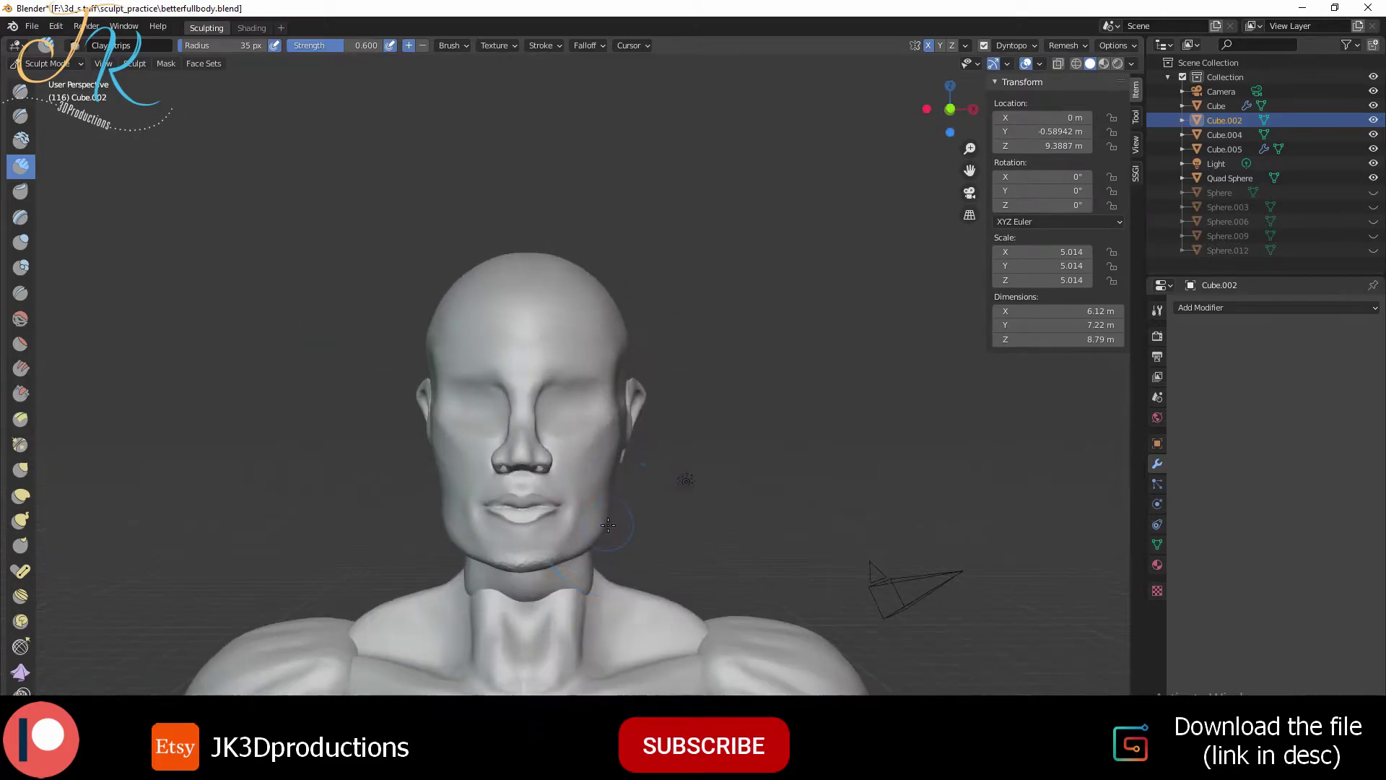
click(521, 494)
drag(520, 494, 588, 426)
mouse_move(588, 427)
middle_down()
mouse_move(773, 557)
mouse_move(542, 582)
mouse_move(496, 526)
middle_up()
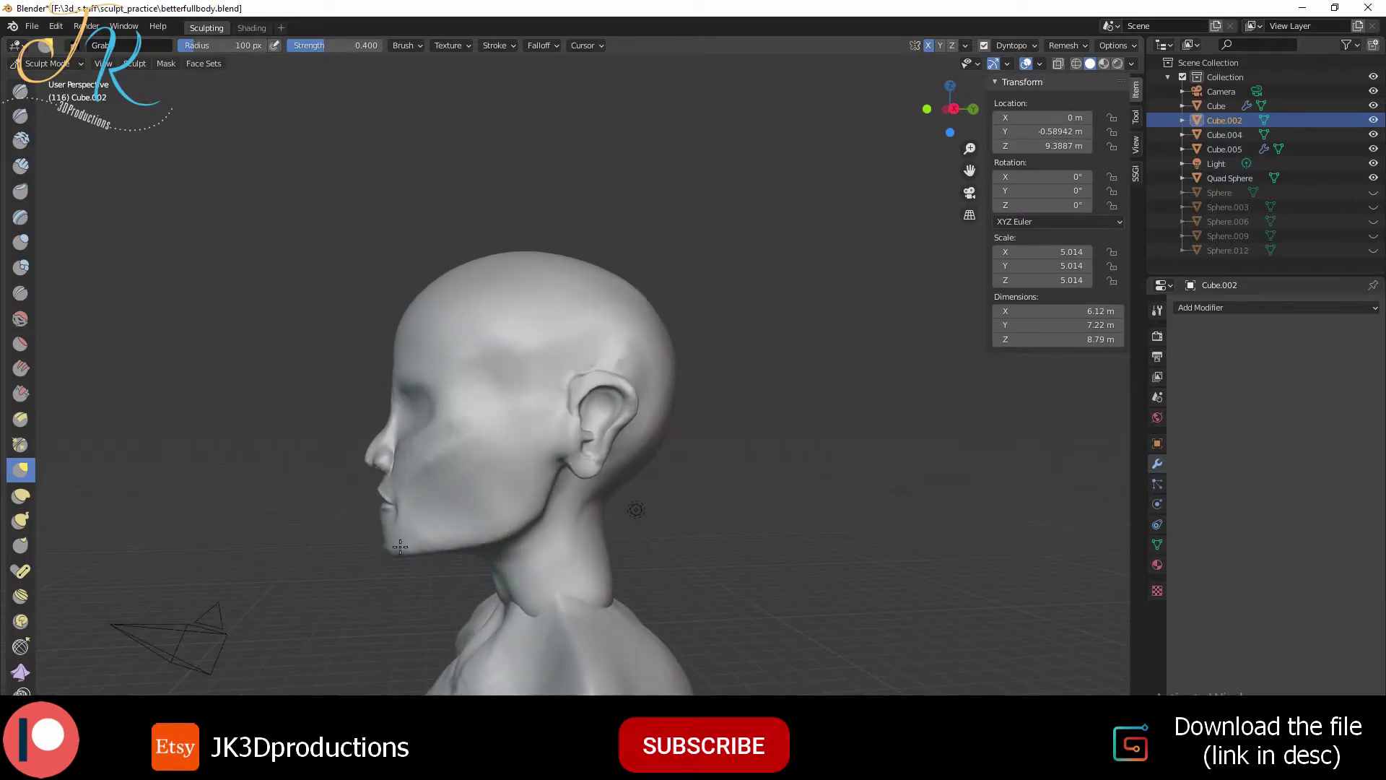
scroll(400, 547, up, 3)
mouse_move(400, 546)
middle_down()
mouse_move(480, 474)
mouse_move(402, 486)
middle_up()
Shrink the brush, set Clay Strips to about 38 radius, and compare profile and front views
key(f)
click(457, 532)
mouse_move(458, 532)
middle_down()
mouse_move(428, 484)
mouse_move(881, 434)
mouse_move(631, 331)
mouse_move(922, 443)
mouse_move(603, 433)
mouse_move(564, 451)
middle_up()
key(shift+c)
key(f)
scroll(563, 452, down, 2)
scroll(535, 454, up, 2)
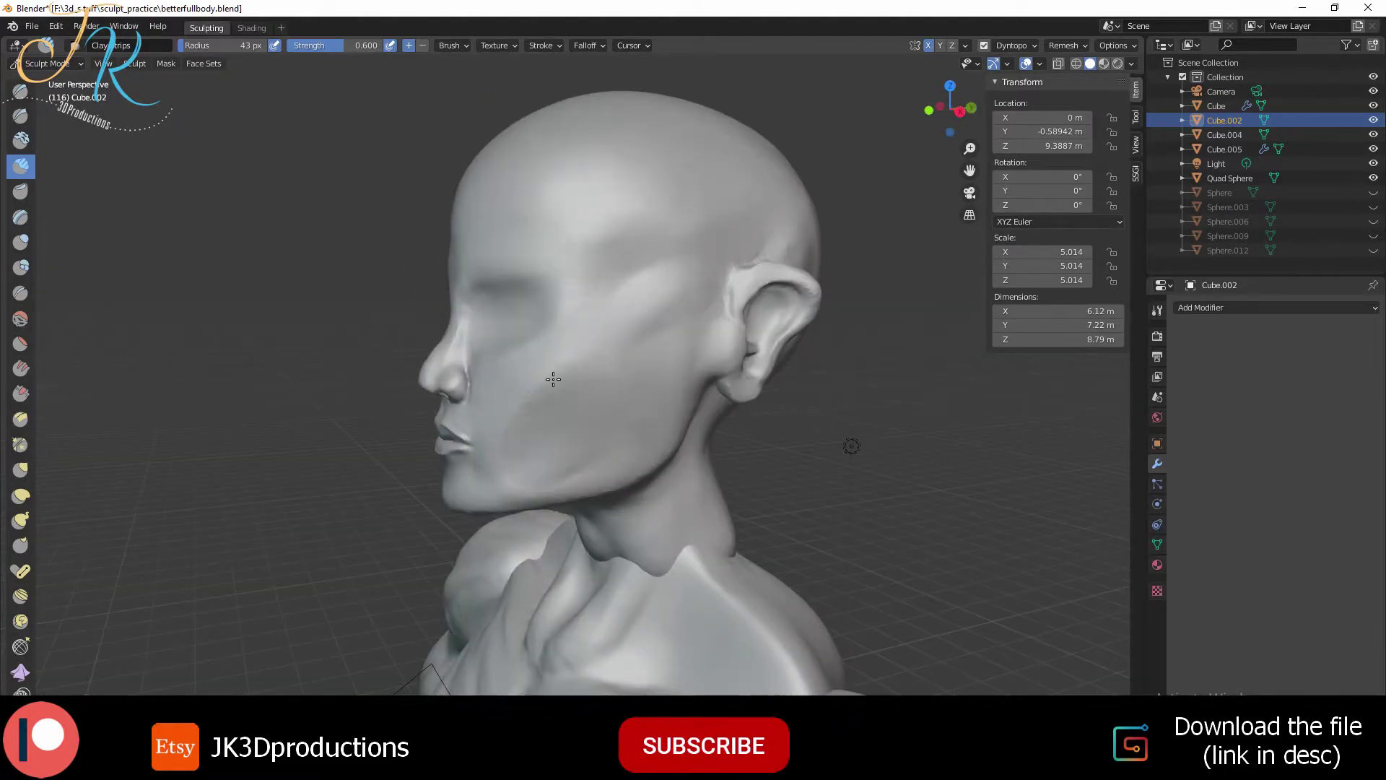
mouse_move(553, 379)
middle_down()
mouse_move(650, 403)
mouse_move(566, 483)
mouse_move(610, 313)
mouse_move(769, 500)
mouse_move(634, 458)
mouse_move(712, 526)
mouse_move(645, 470)
mouse_move(549, 462)
mouse_move(960, 334)
middle_up()
Leave Sculpt Mode, switch to front view, and add a UV Sphere
key(g)
key(ctrl+Tab)
key(KP_1)
key(shift+a)
scroll(646, 531, down, 2)
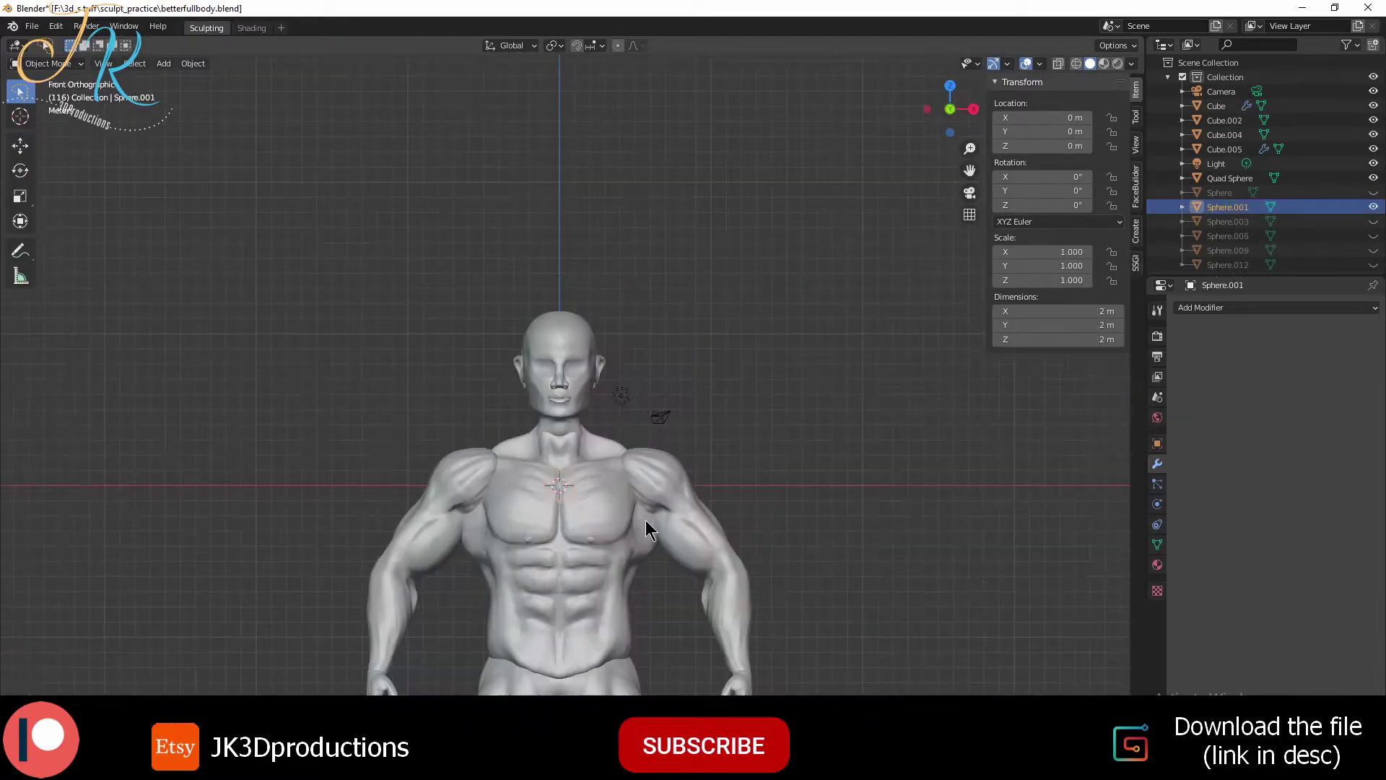
scroll(646, 531, up, 4)
Scale the sphere to about 0.6, add a Mirror modifier, and move it into the eye socket
key(Tab)
key(g)
key(s)
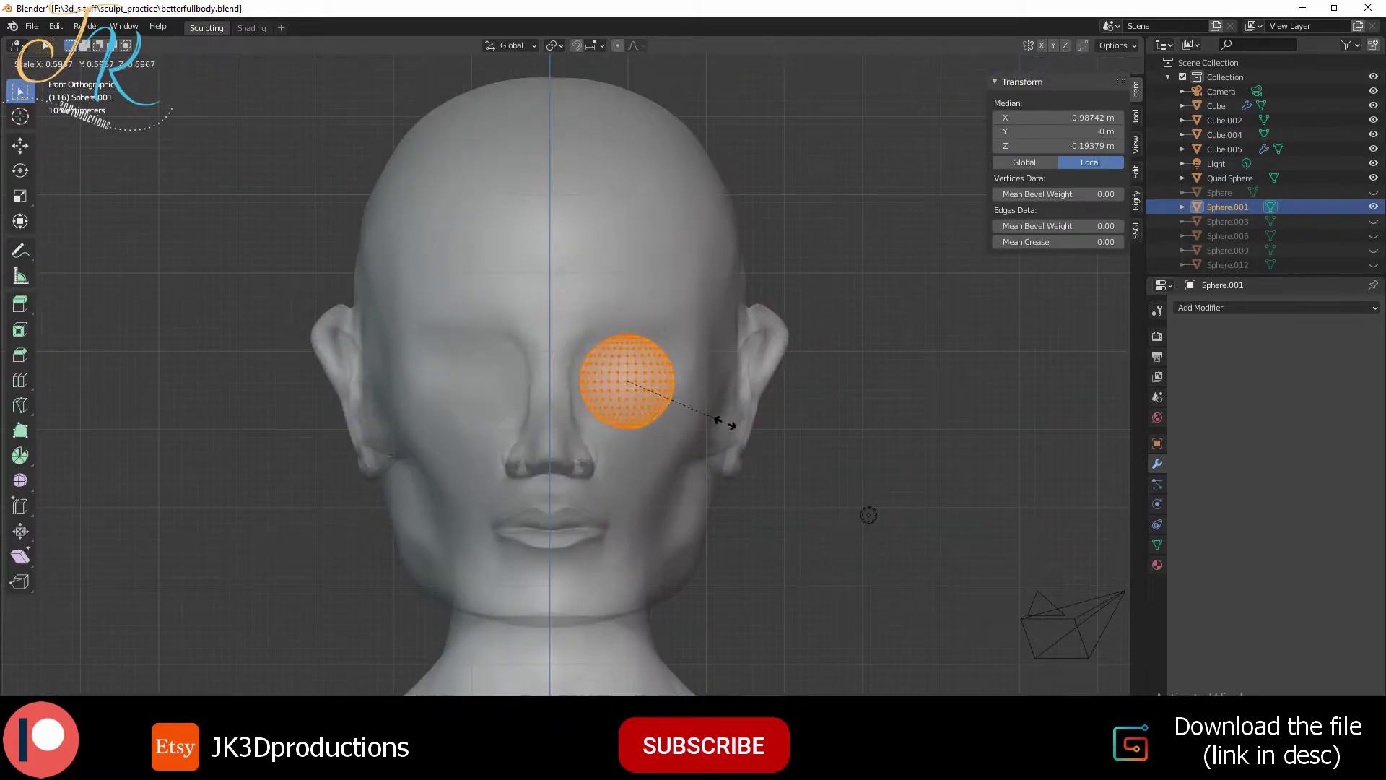
click(1200, 308)
click(1090, 449)
mouse_move(901, 421)
middle_down()
mouse_move(601, 431)
mouse_move(624, 462)
mouse_move(641, 366)
mouse_move(711, 470)
mouse_move(730, 404)
mouse_move(752, 471)
middle_up()
key(g)
click(628, 474)
key(Tab)
Duplicate the eyeball sphere and select its lower half in Edit Mode
click(752, 471)
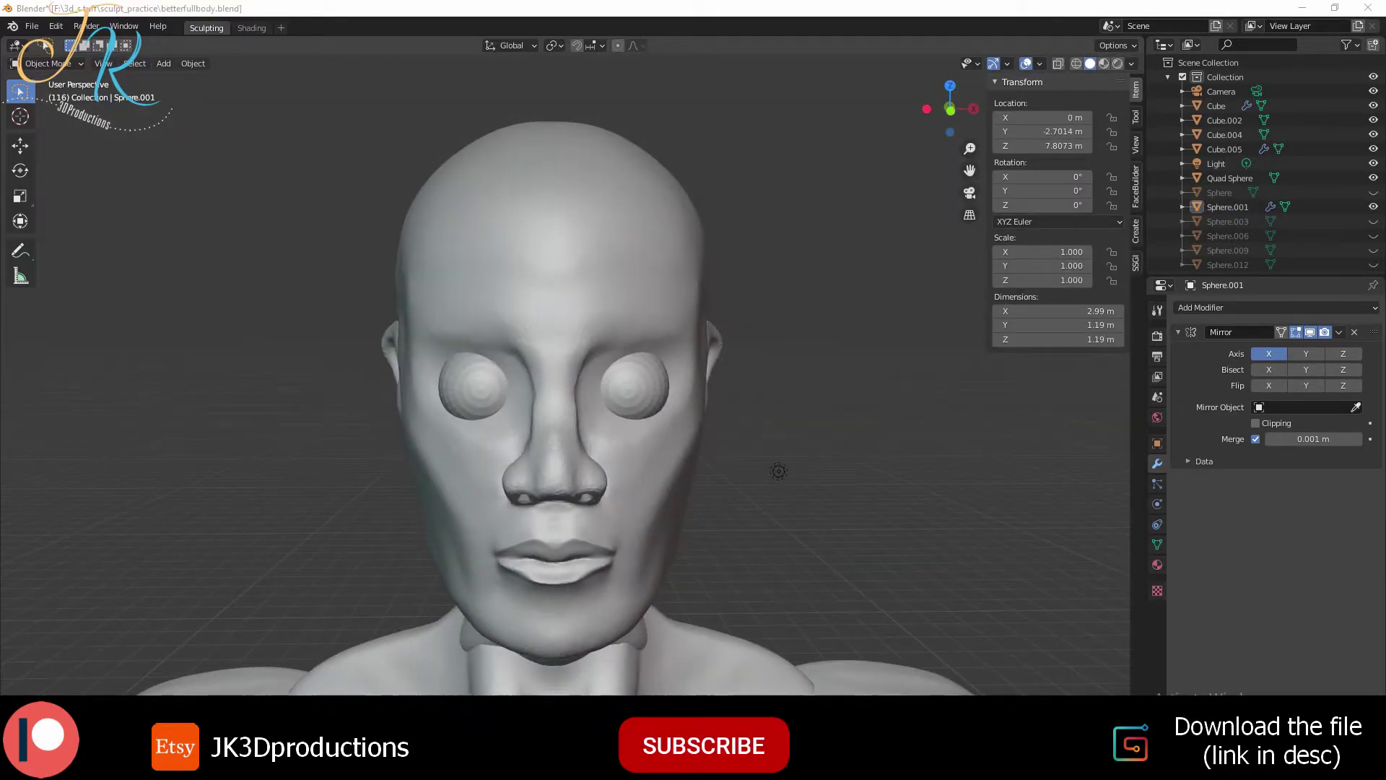
click(656, 388)
key(KP_1)
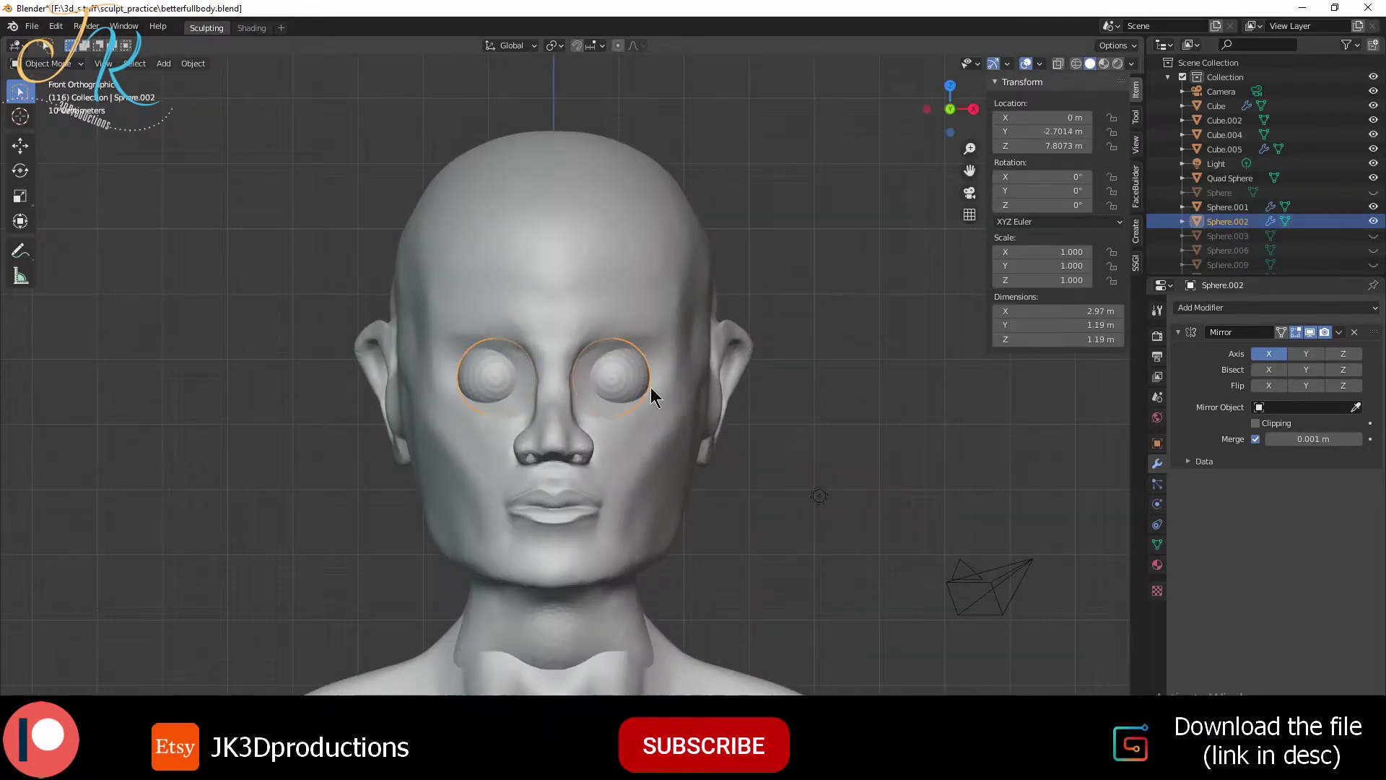
key(Tab)
key(KP_Decimal)
drag(801, 477, 577, 352)
Delete the sphere's lower half and scale the remaining shell around the eyeball
key(x)
click(951, 507)
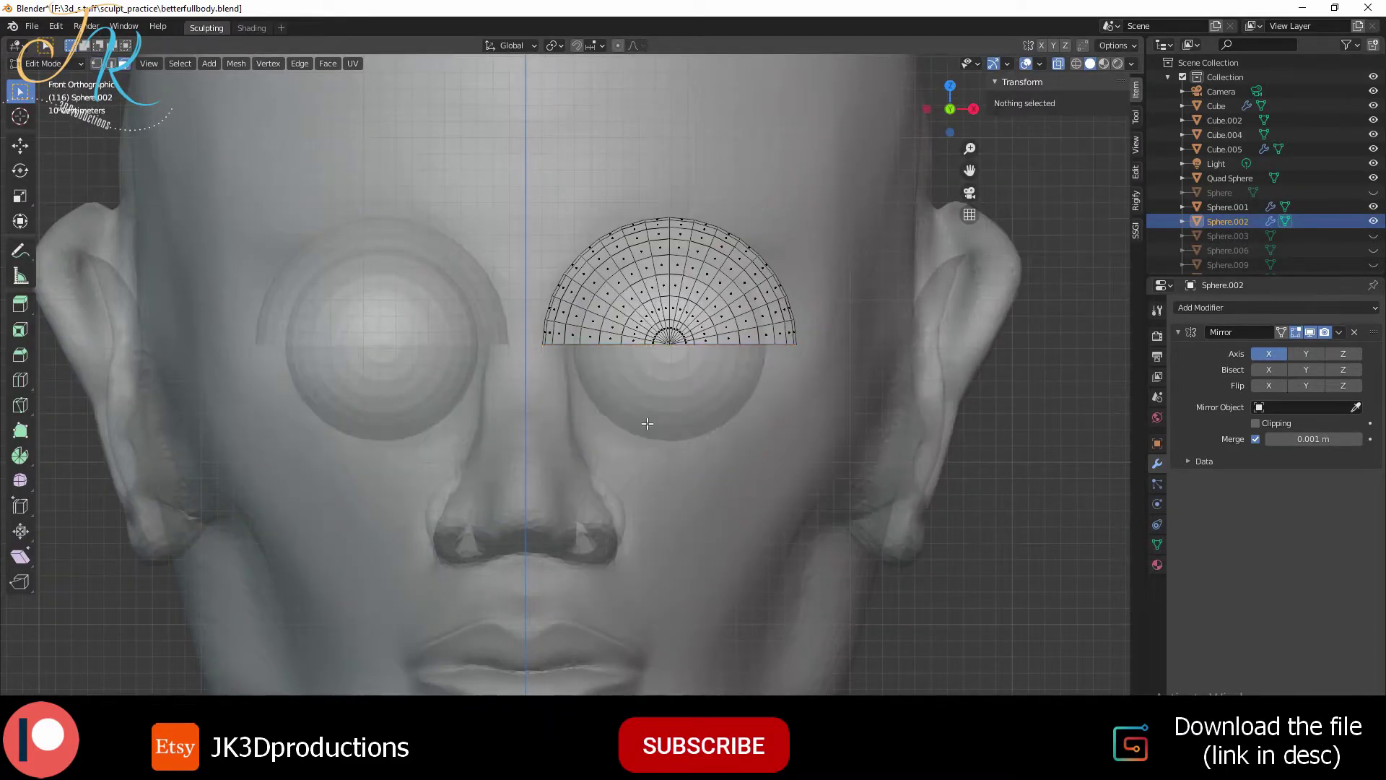
key(Tab)
mouse_move(647, 424)
middle_down()
mouse_move(613, 418)
mouse_move(917, 488)
mouse_move(647, 522)
middle_up()
key(KP_7)
key(Tab)
key(KP_Decimal)
key(g)
key(s)
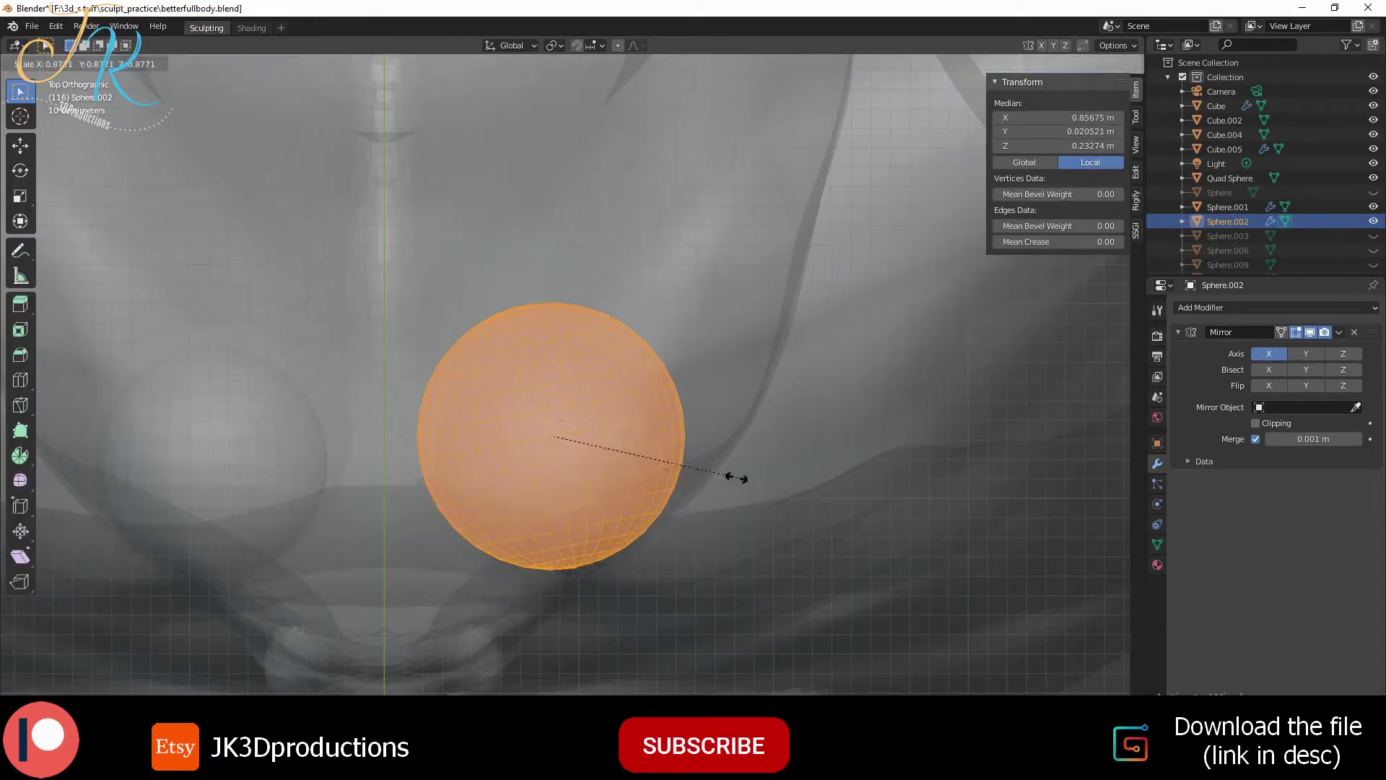
click(733, 477)
key(Tab)
Rotate the eyelid shell in right side view, then undo that edit
mouse_move(733, 476)
middle_down()
mouse_move(783, 356)
mouse_move(760, 461)
mouse_move(575, 440)
middle_up()
key(KP_3)
key(Tab)
key(r)
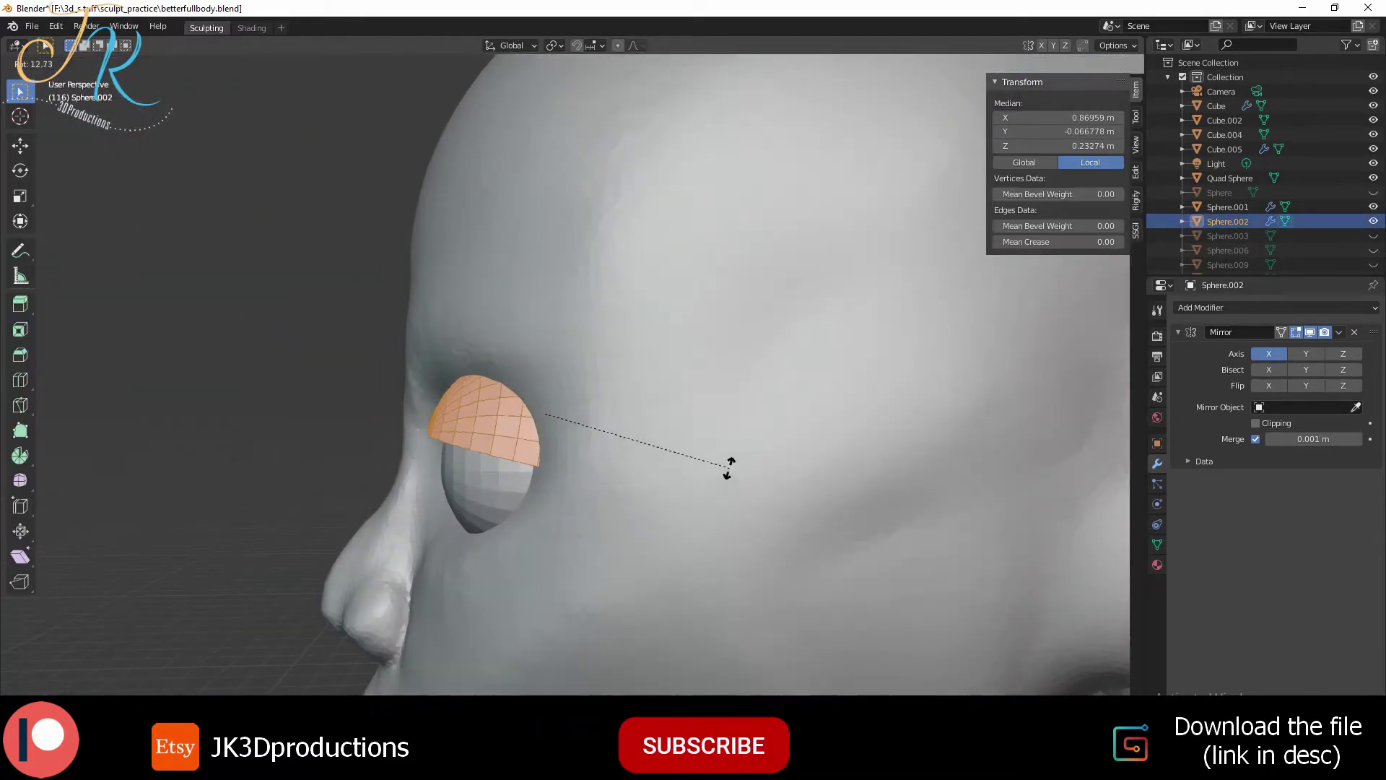
click(730, 470)
key(Tab)
scroll(195, 359, up, 3)
scroll(195, 358, down, 5)
mouse_move(195, 358)
middle_down()
mouse_move(582, 402)
mouse_move(579, 467)
middle_up()
key(ctrl+z)
key(ctrl+z)
key(ctrl+z)
In Sculpt Mode, pull the eyelid corner outward and reshape it with the Grab brush
key(ctrl+Tab)
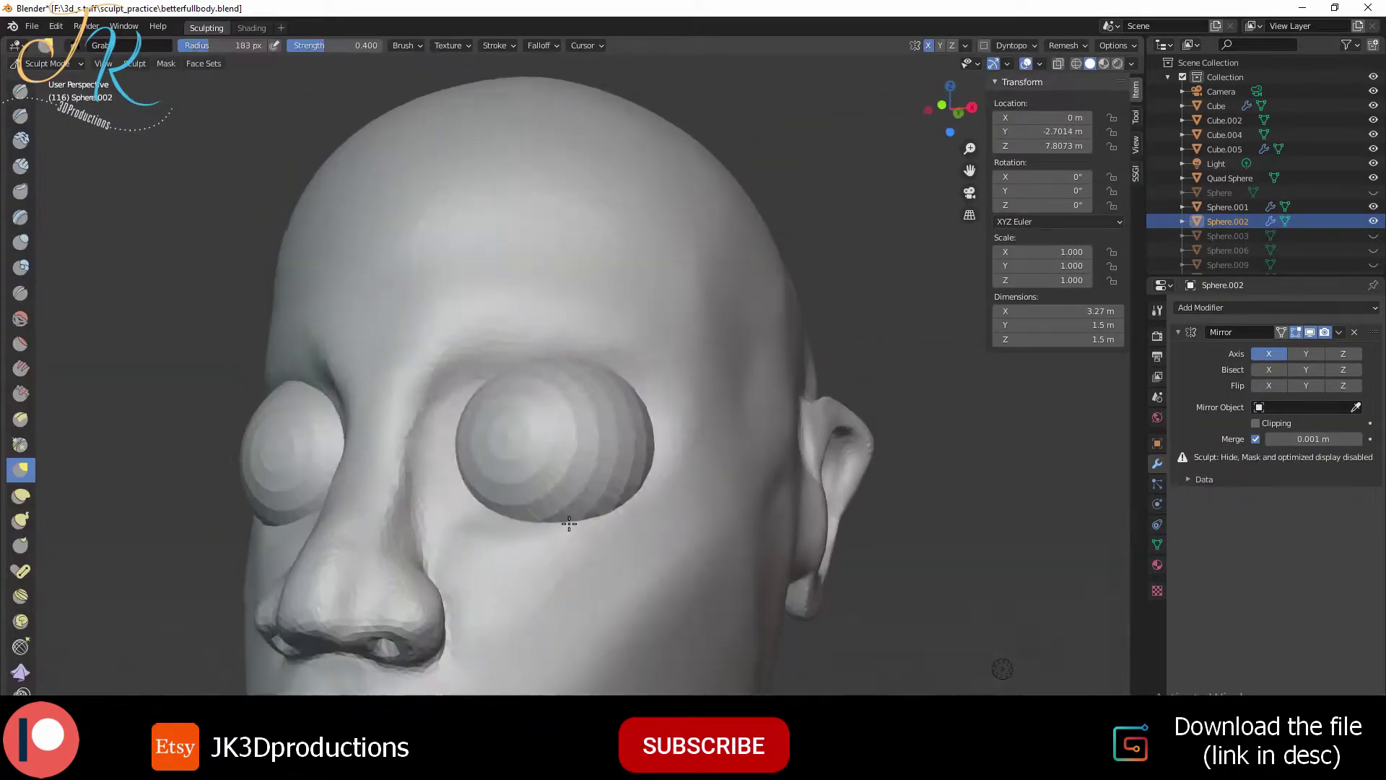
mouse_move(631, 400)
middle_down()
mouse_move(577, 434)
mouse_move(595, 434)
mouse_move(529, 352)
mouse_move(589, 449)
mouse_move(573, 604)
mouse_move(503, 374)
middle_up()
key(c)
key(g)
drag(632, 382, 640, 390)
mouse_move(639, 389)
middle_down()
mouse_move(464, 470)
mouse_move(665, 464)
mouse_move(552, 422)
middle_up()
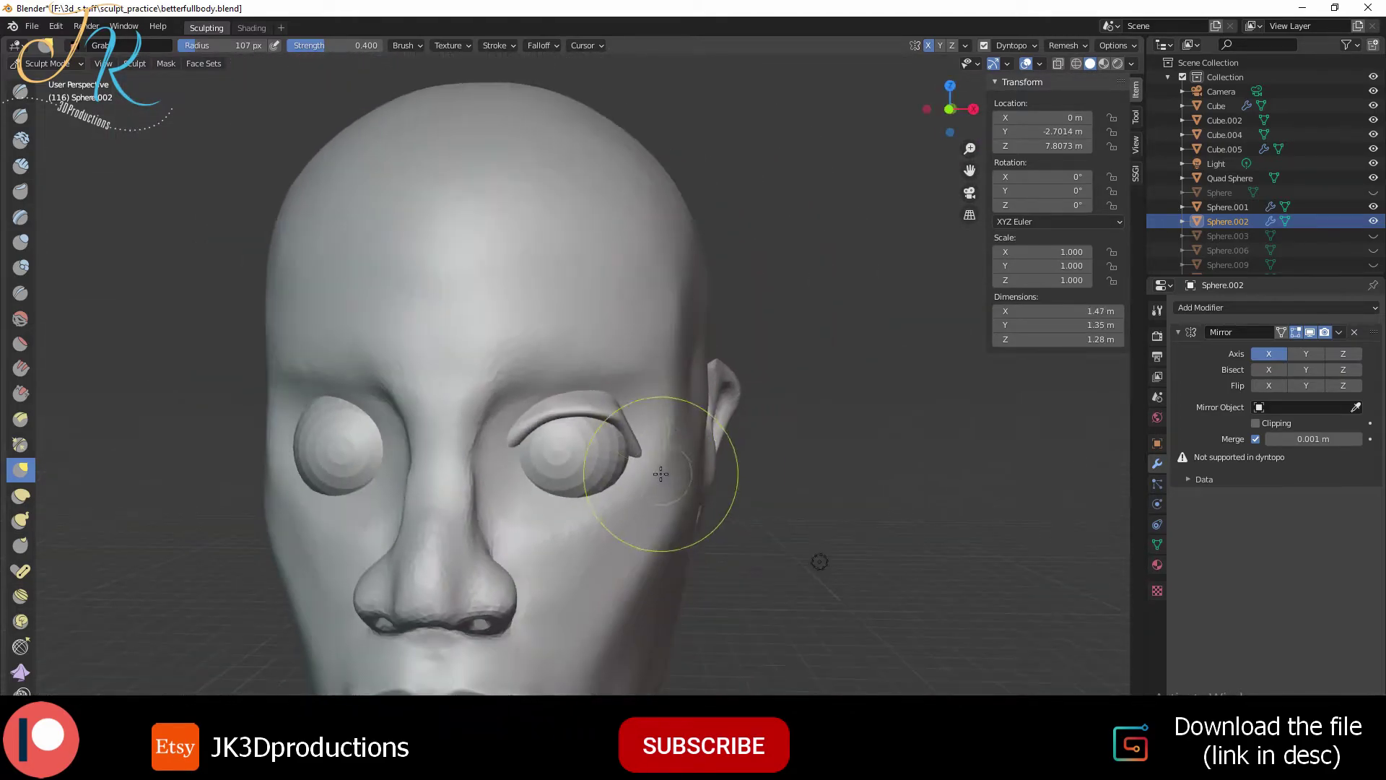
key(ctrl+tab)
mouse_move(735, 391)
middle_down()
mouse_move(537, 470)
mouse_move(659, 418)
mouse_move(676, 445)
mouse_move(520, 457)
middle_up()
key(ctrl+tab)
drag(519, 458, 530, 463)
mouse_move(531, 462)
middle_down()
mouse_move(563, 404)
mouse_move(604, 479)
mouse_move(514, 449)
mouse_move(643, 434)
mouse_move(735, 479)
middle_up()
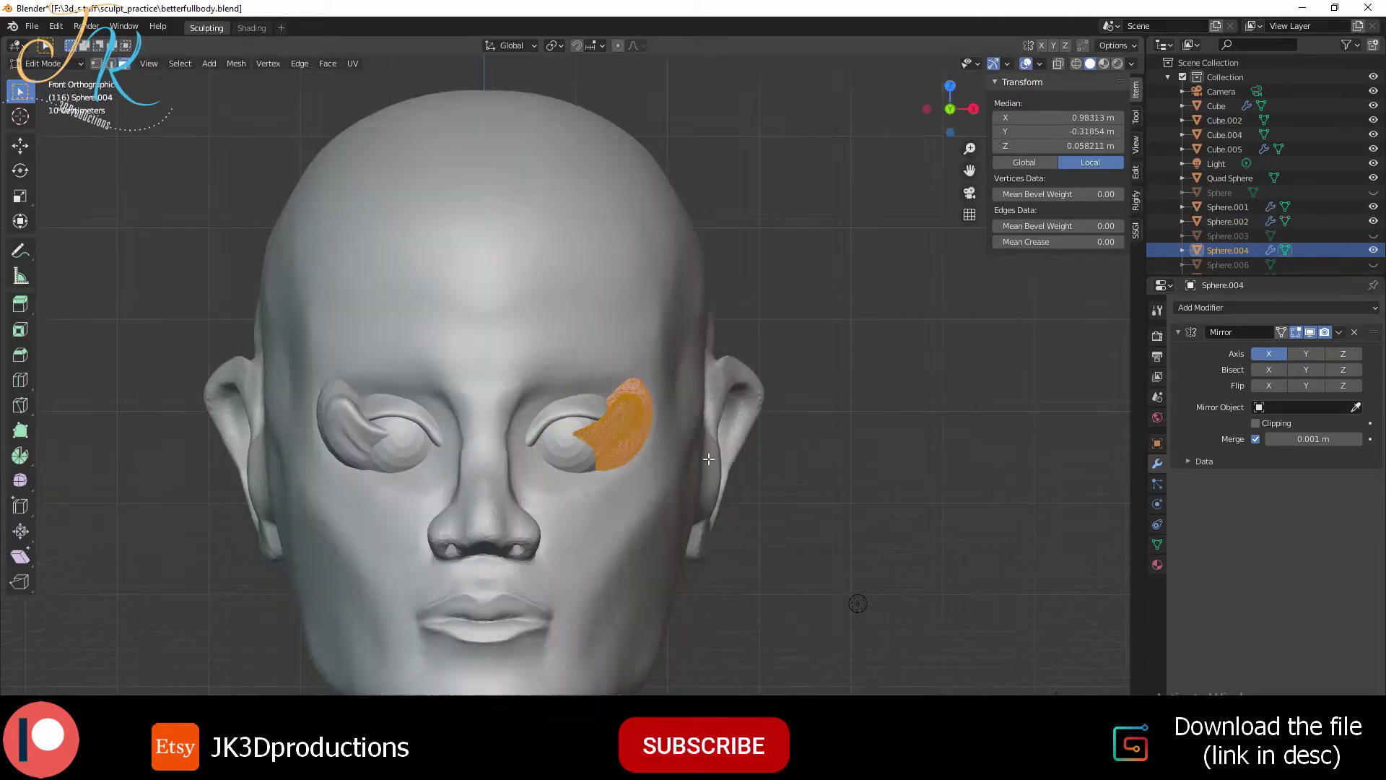
Refine the piece under the eye with the Grab and Clay Strips brushes
click(666, 532)
scroll(666, 532, up, 2)
mouse_move(665, 532)
middle_down()
mouse_move(687, 517)
mouse_move(638, 515)
mouse_move(751, 506)
mouse_move(614, 483)
middle_up()
key(Tab)
key(ctrl+Tab)
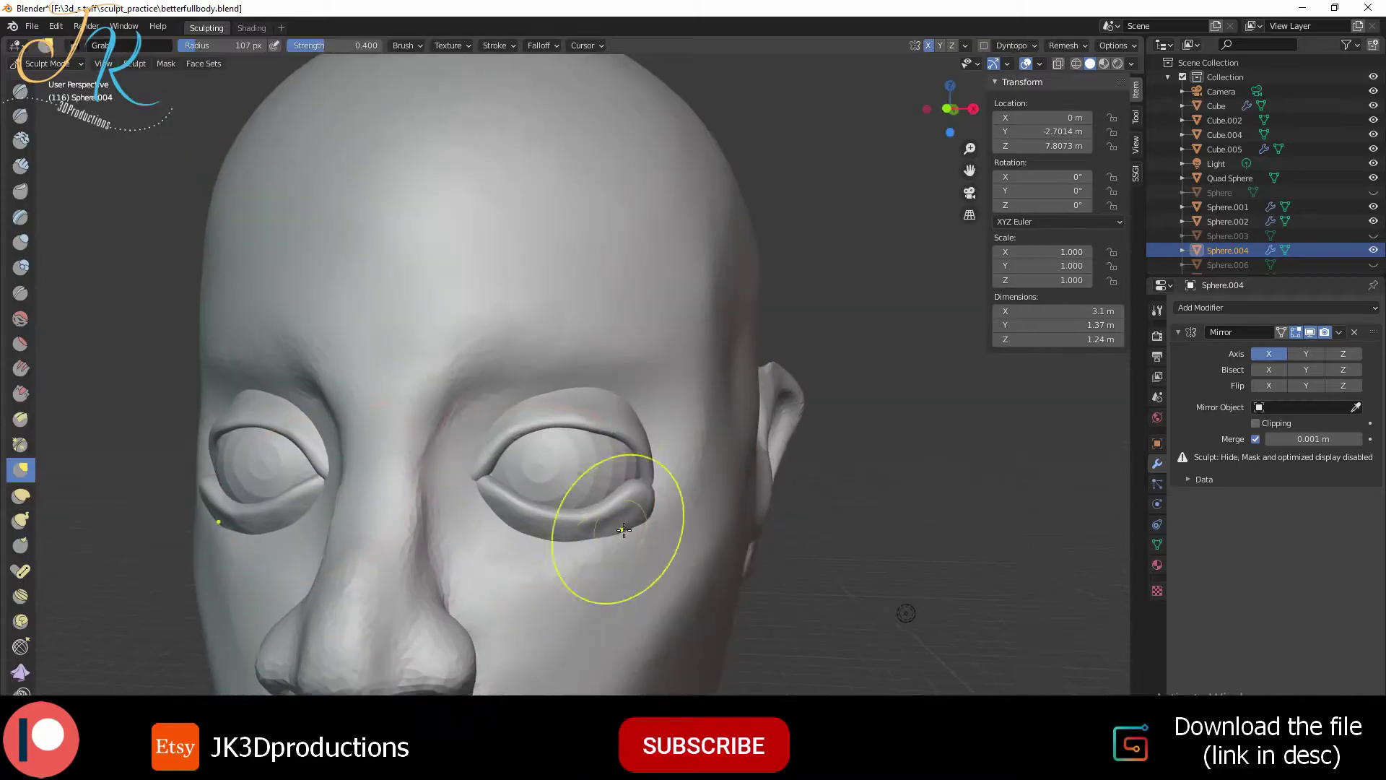
mouse_move(587, 532)
middle_down()
mouse_move(607, 474)
mouse_move(507, 455)
mouse_move(630, 541)
middle_up()
scroll(631, 542, down, 3)
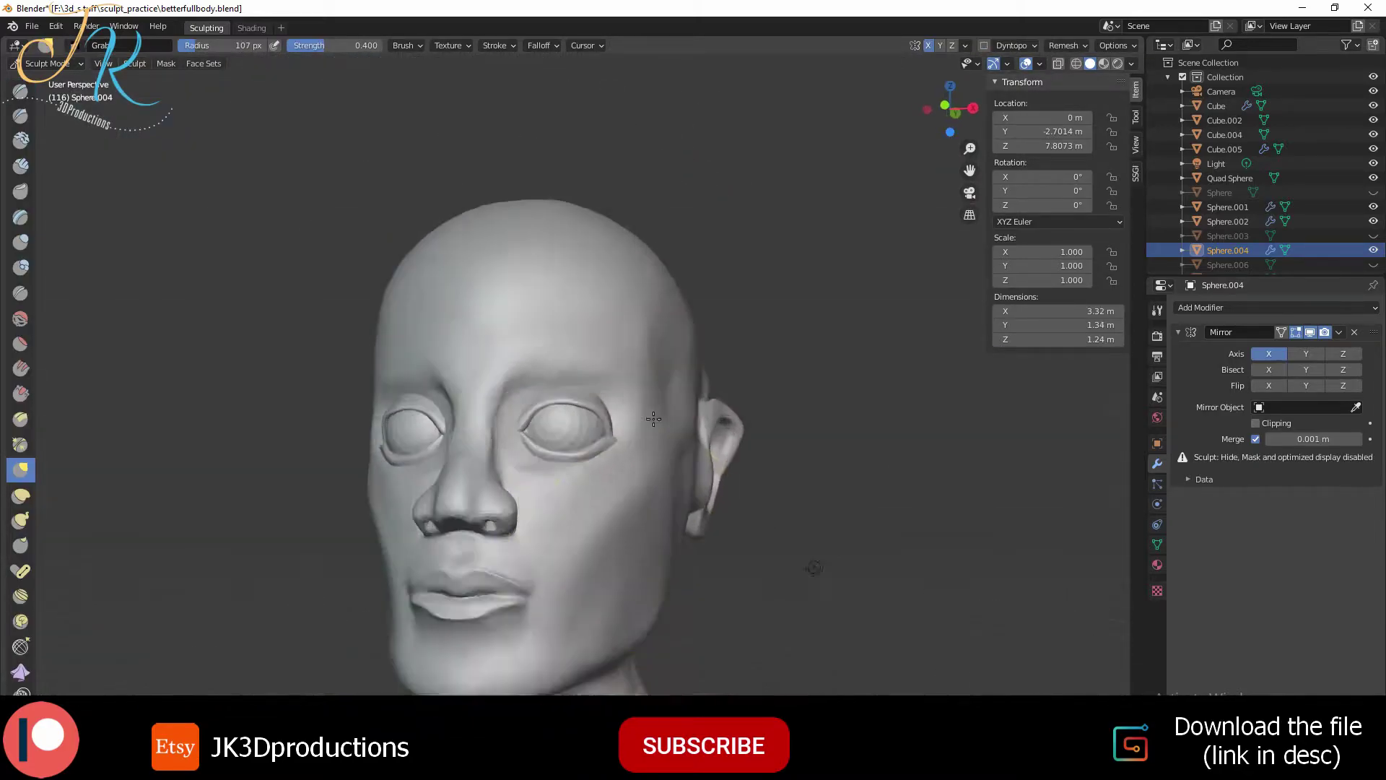
scroll(630, 541, up, 4)
key(c)
key(alt+q)
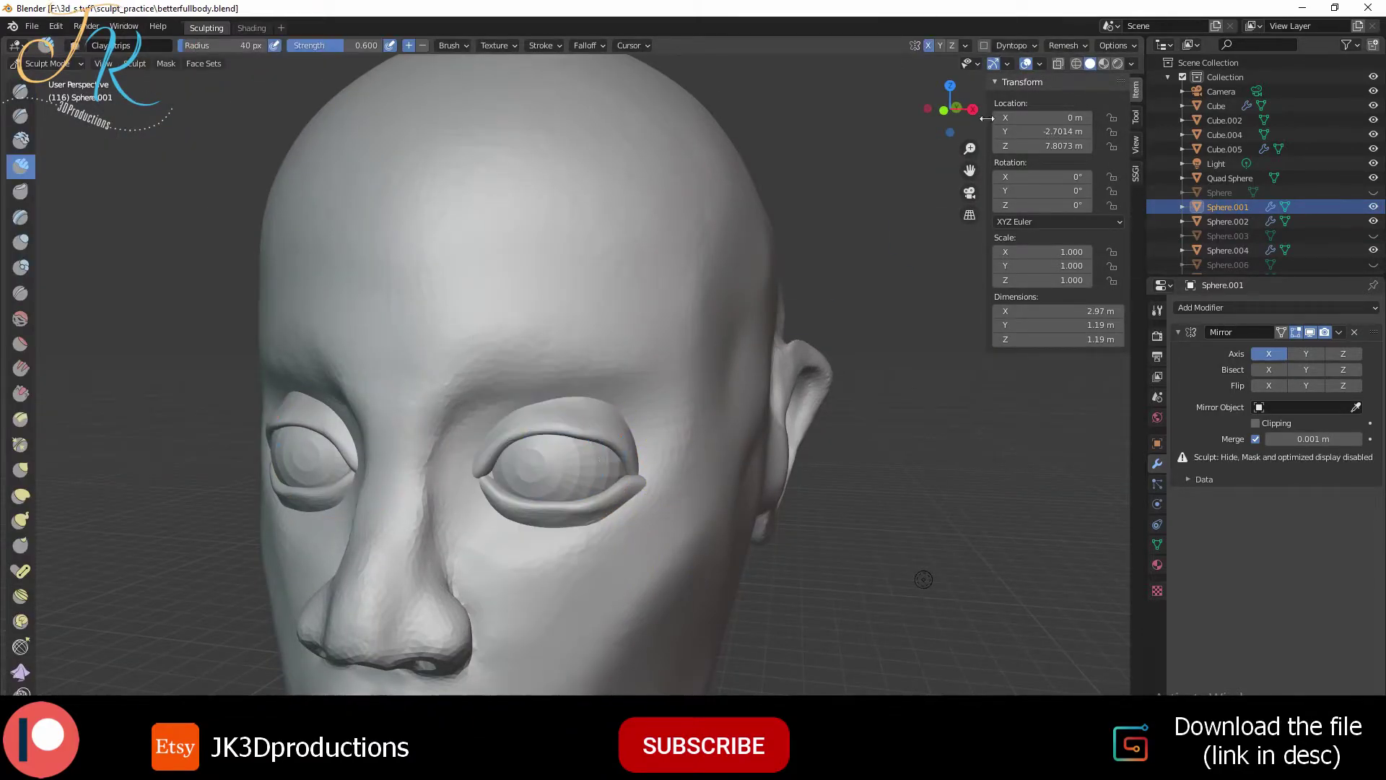
middle_drag(497, 484, 550, 462)
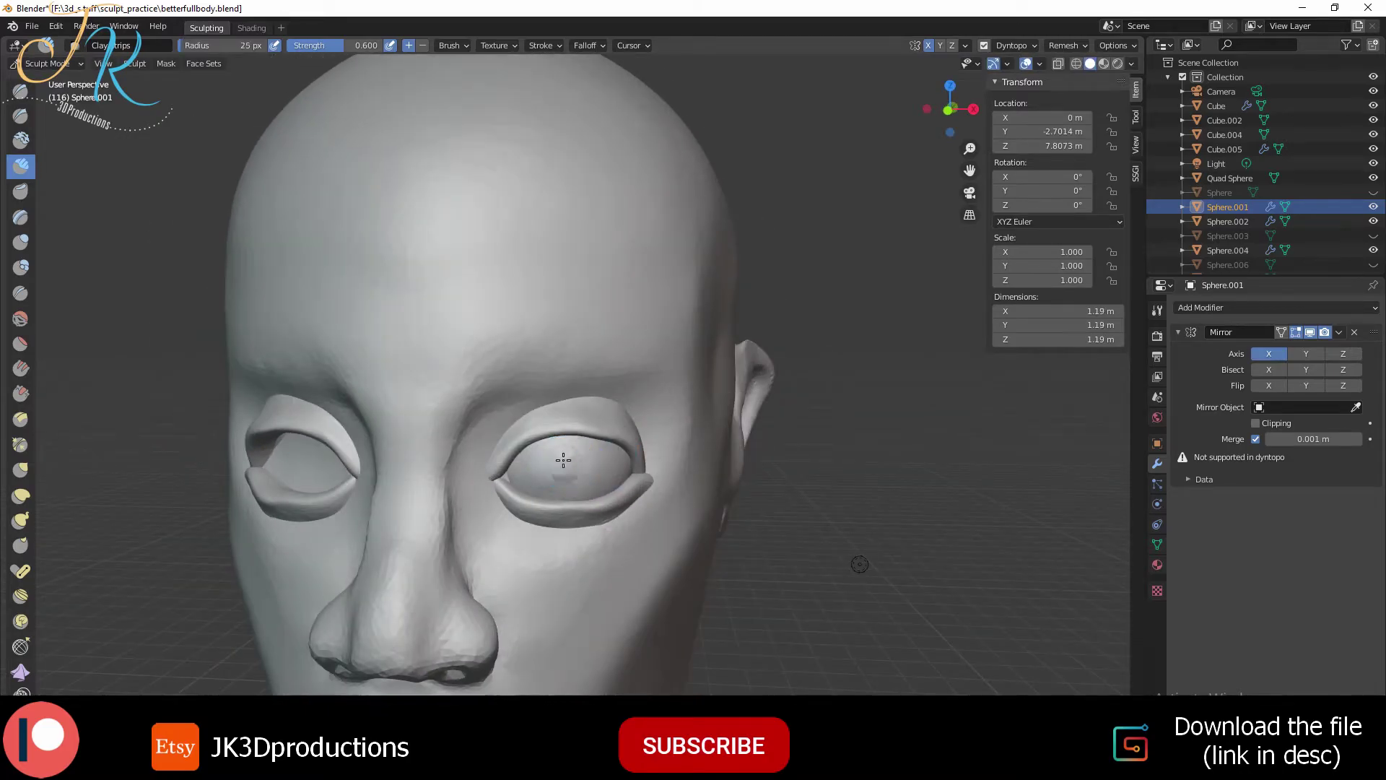
Return to Object Mode and orbit around to inspect the finished eyes
key(ctrl+Tab)
click(498, 481)
scroll(654, 513, down, 4)
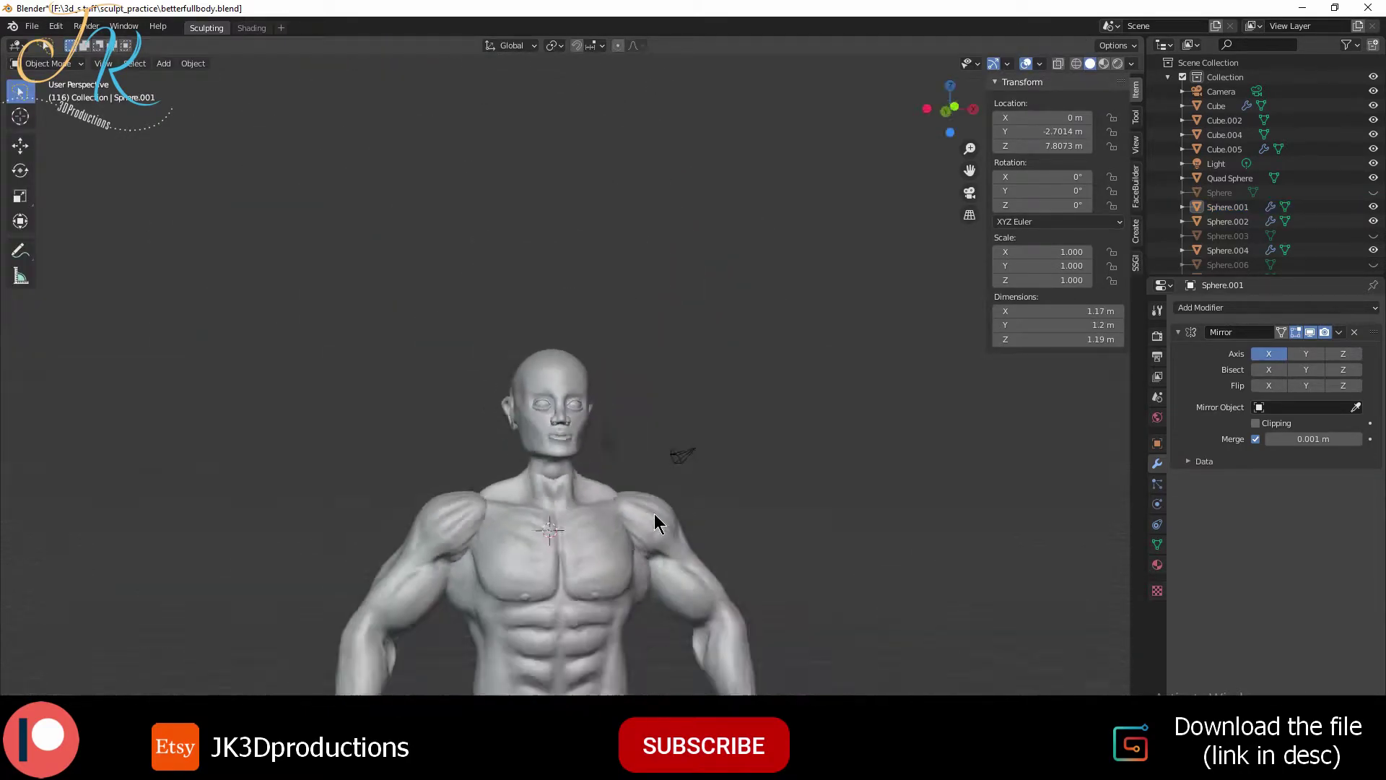
mouse_move(654, 513)
middle_down()
mouse_move(456, 641)
mouse_move(600, 520)
middle_up()
scroll(601, 520, up, 4)
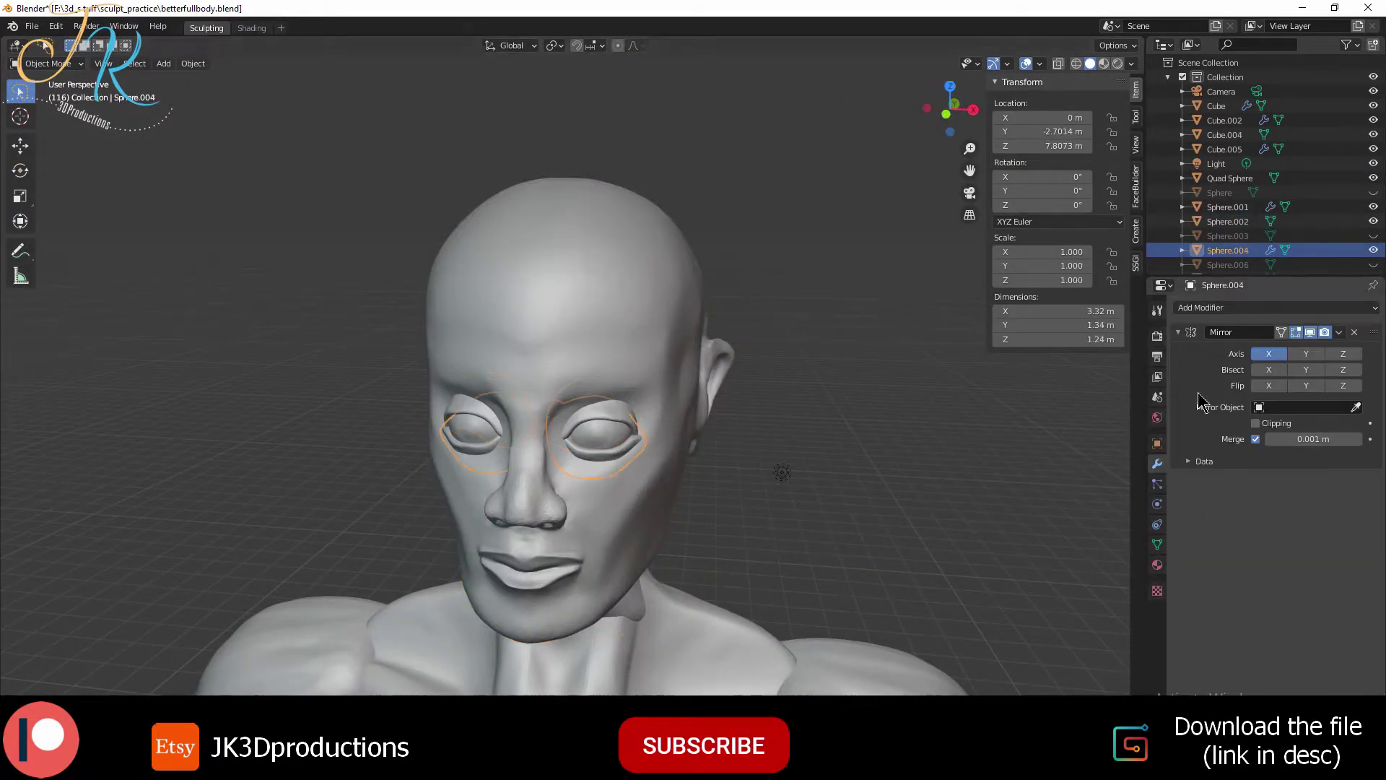
Select the head (Cube.002), face it frontally, and pick the Clay Strips brush
click(609, 454)
click(615, 409)
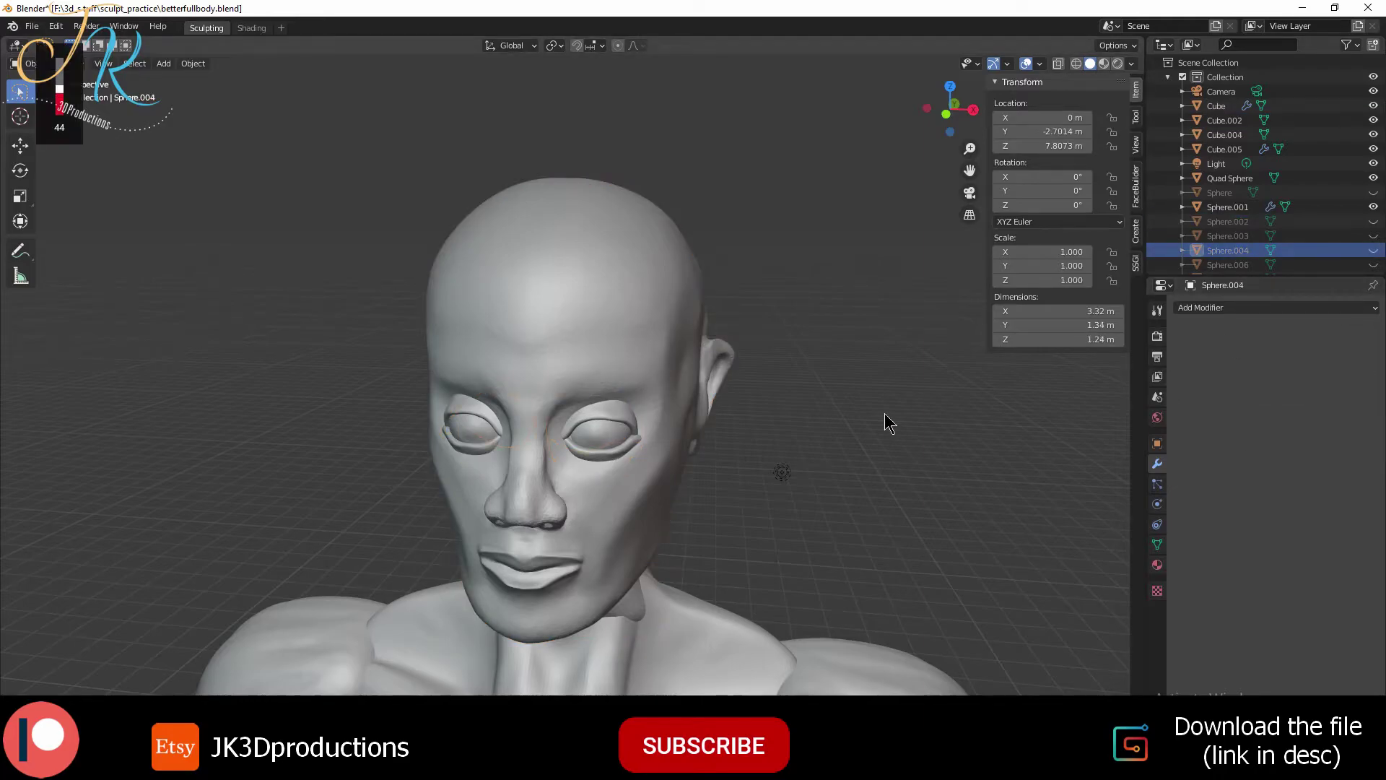
click(632, 430)
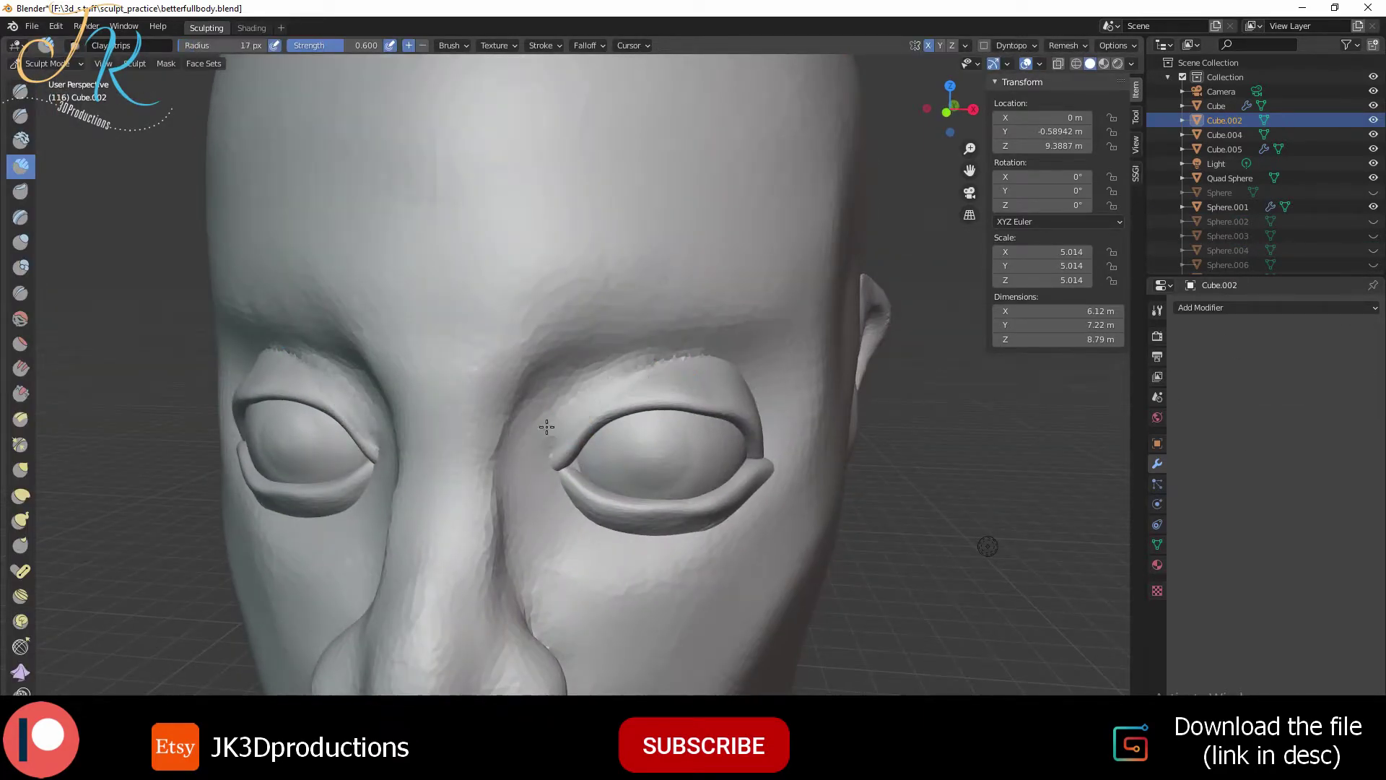
middle_drag(547, 427, 617, 502)
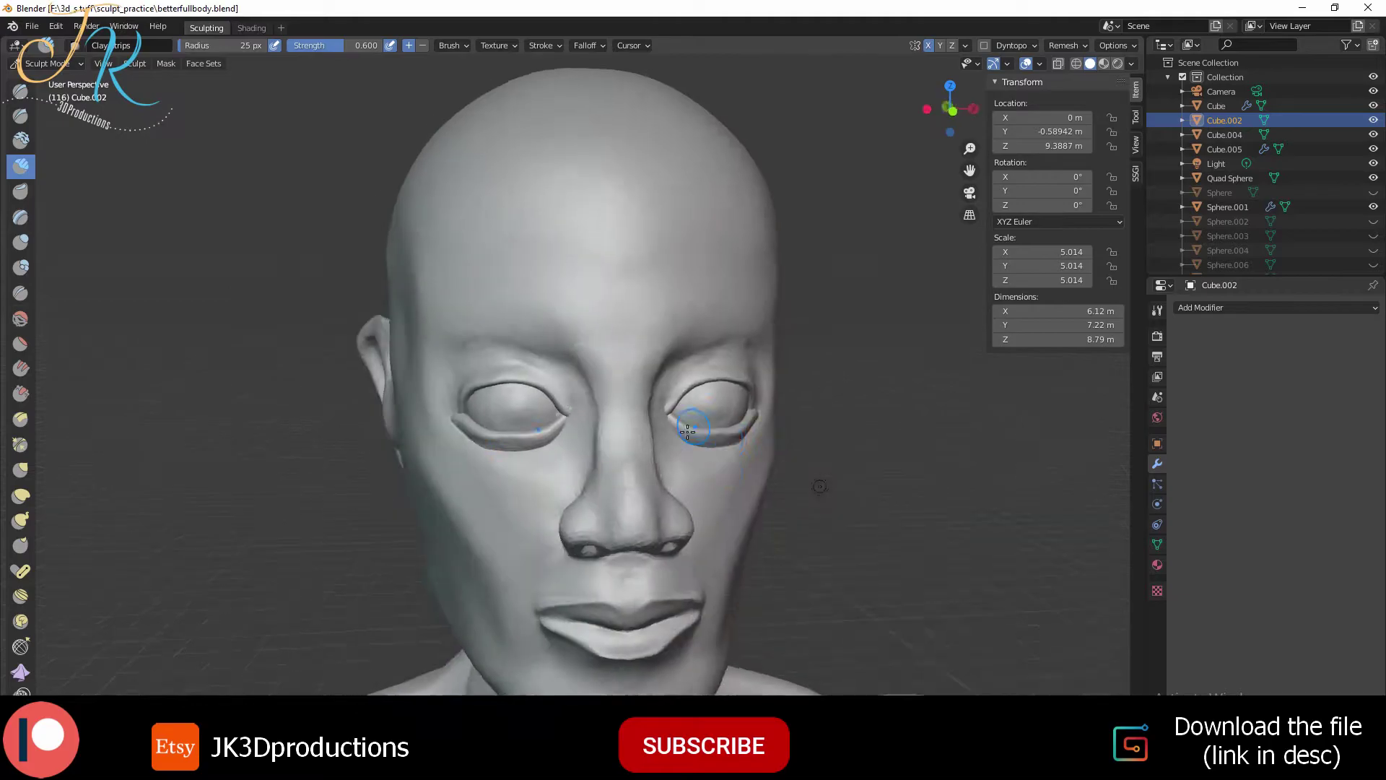
middle_drag(621, 478, 621, 430)
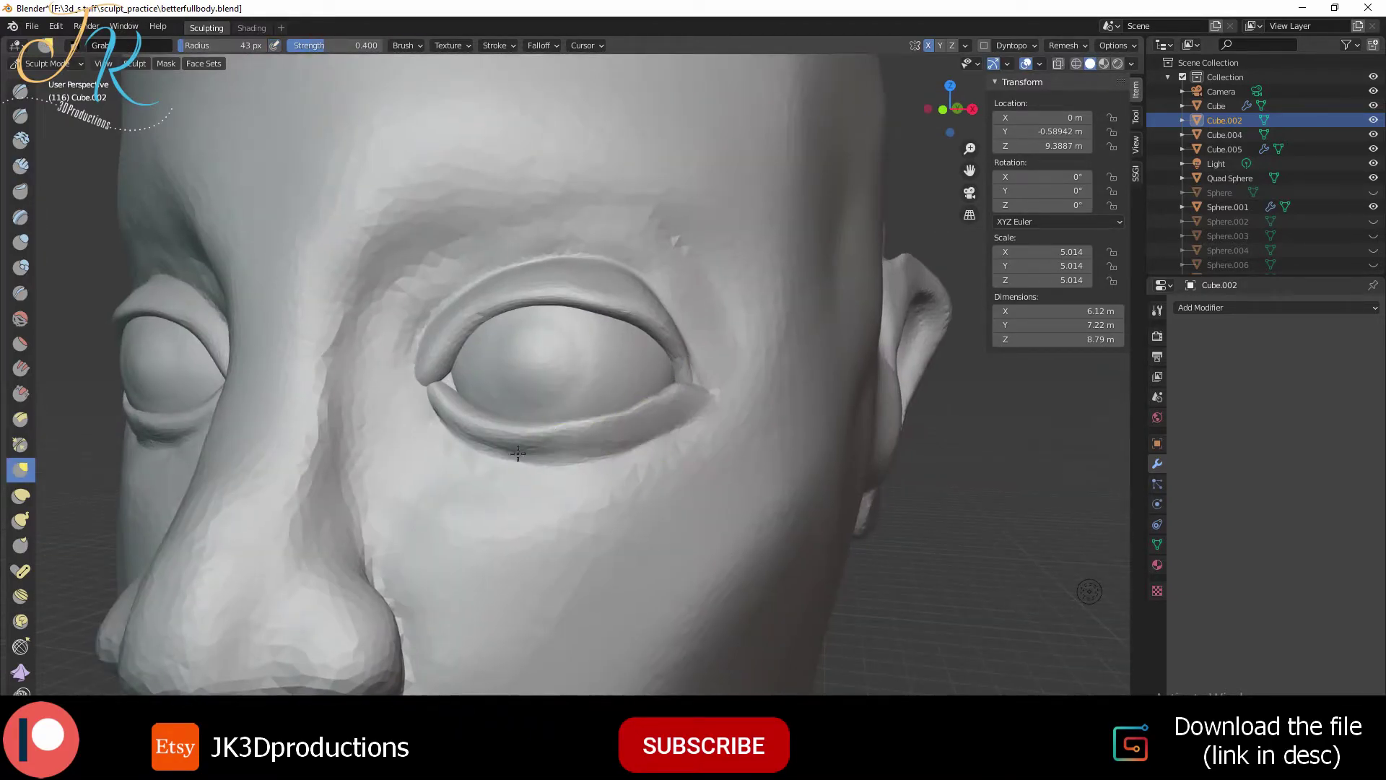
key(shift+space)
click(556, 257)
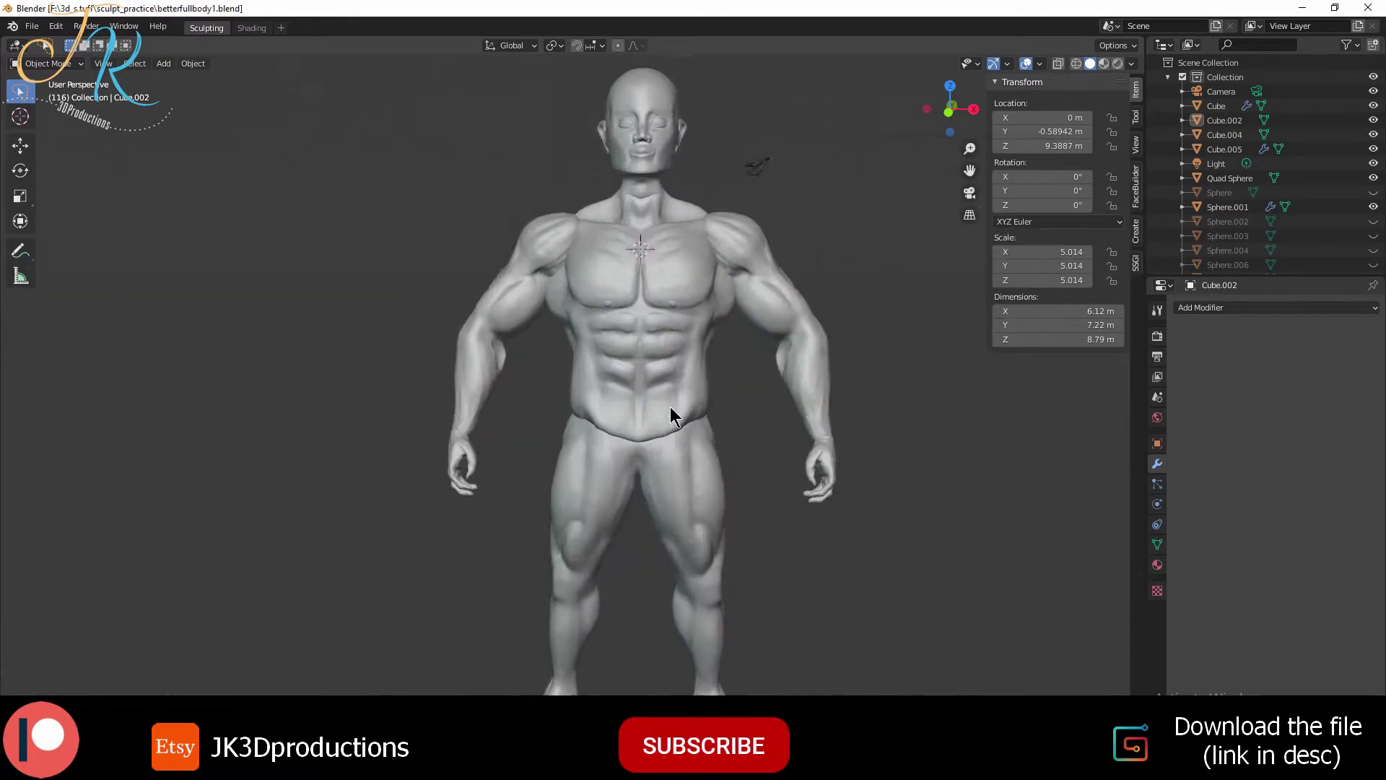
Apply all of the body's Boolean modifiers to merge the head and cube parts
mouse_move(671, 406)
middle_down()
mouse_move(613, 429)
mouse_move(523, 418)
middle_up()
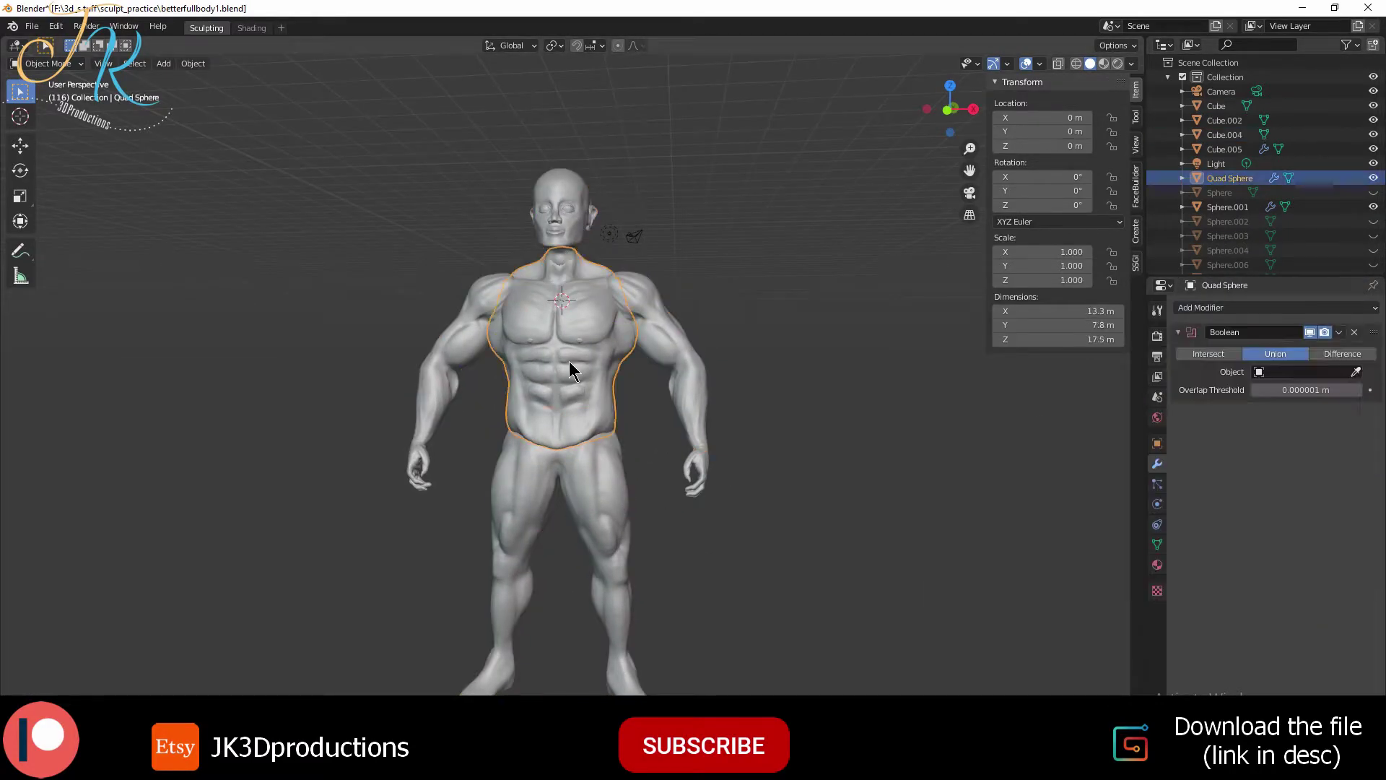
key(shift+d)
key(shift+d)
key(shift+d)
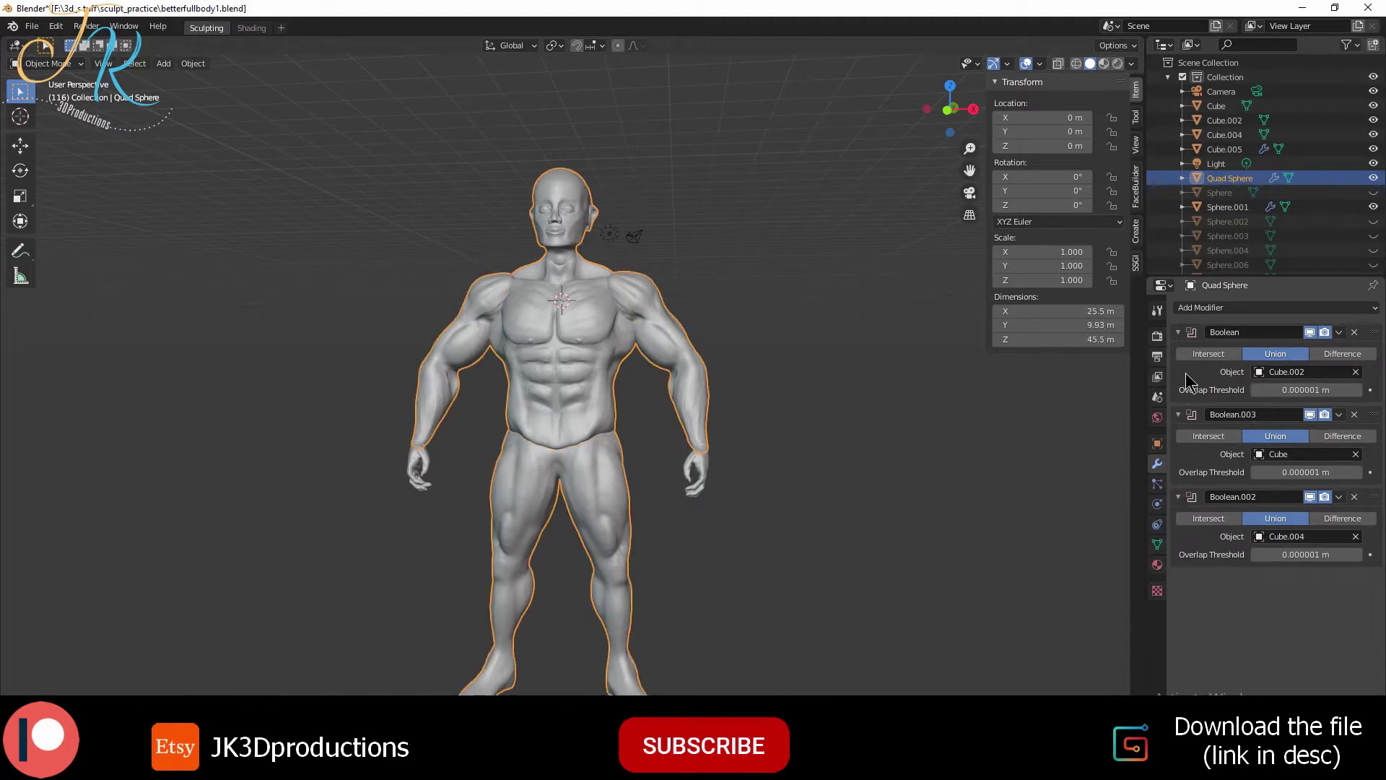
key(ctrl+a)
key(ctrl+a)
key(ctrl+a)
scroll(599, 390, up, 4)
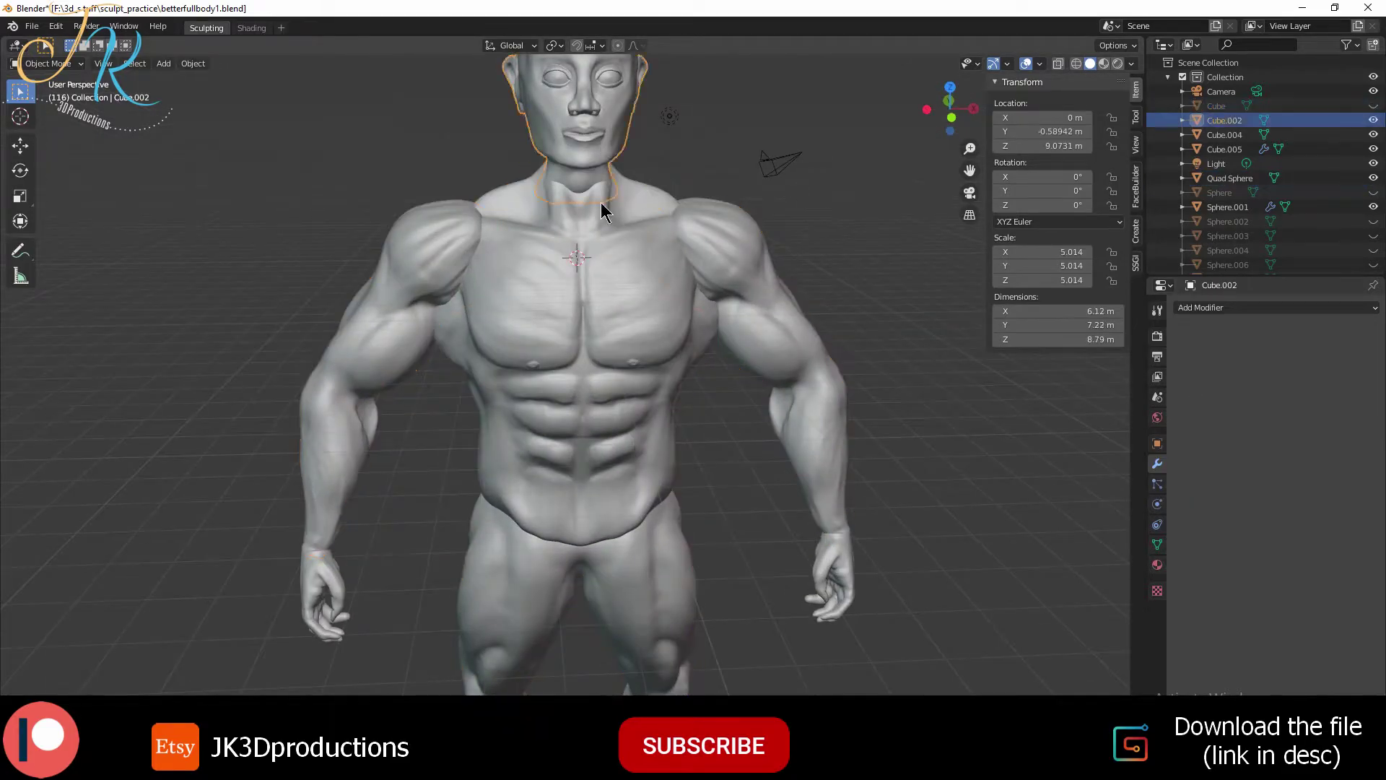
Select the merged Quad Sphere body and switch it into Sculpt Mode
click(604, 448)
scroll(605, 448, down, 4)
key(ctrl+Tab)
click(643, 480)
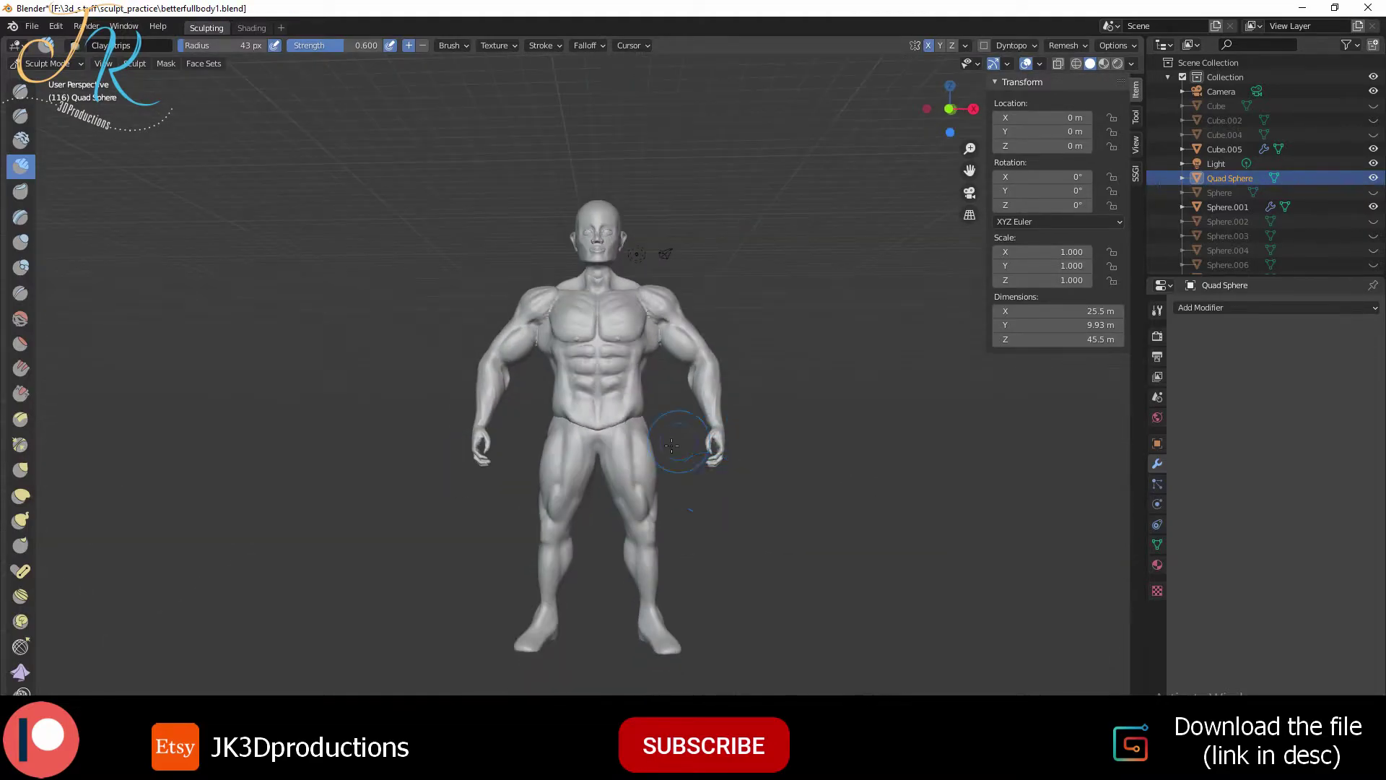
Orbit and zoom around the merged body to inspect the head, chest and torso
mouse_move(787, 419)
middle_down()
mouse_move(630, 589)
mouse_move(626, 513)
middle_up()
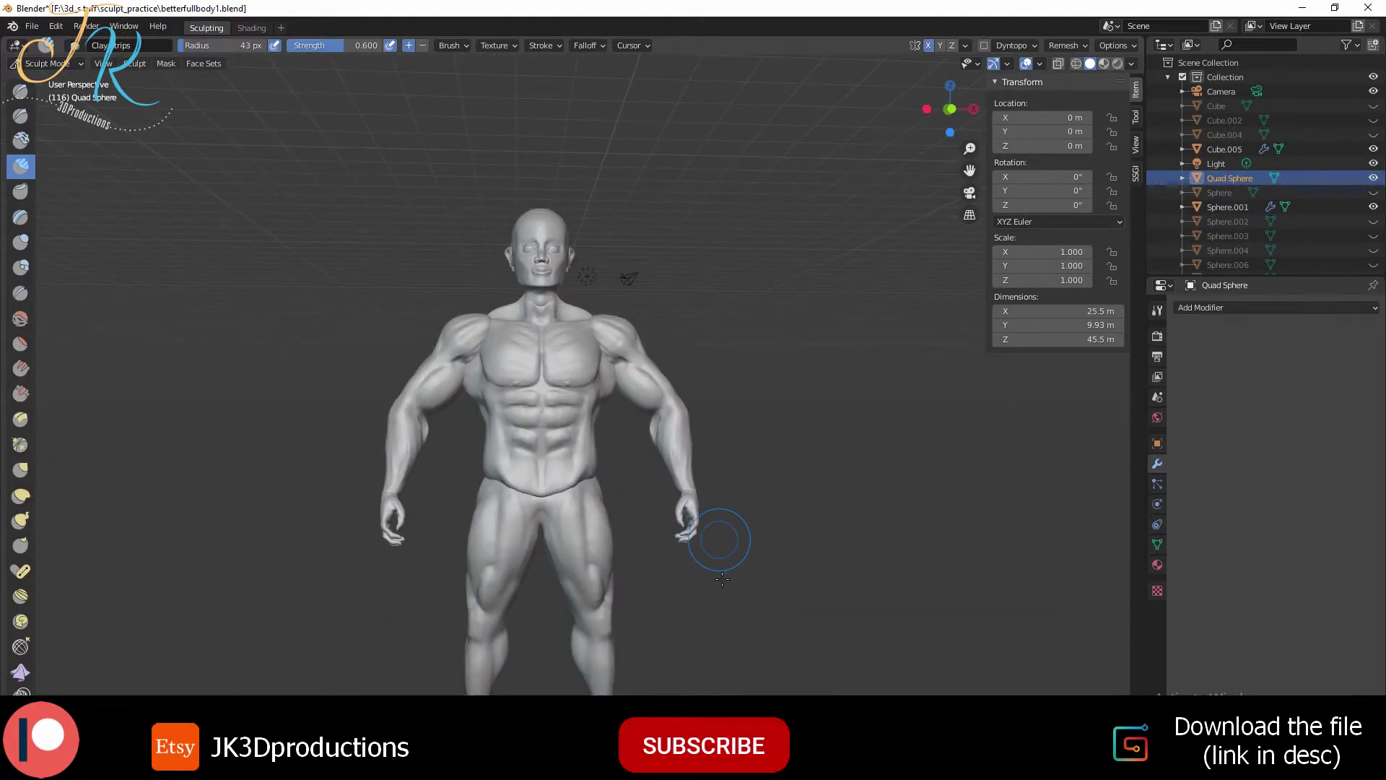
scroll(722, 579, up, 5)
mouse_move(722, 579)
middle_down()
mouse_move(572, 426)
mouse_move(599, 505)
mouse_move(635, 449)
middle_up()
scroll(388, 428, up, 4)
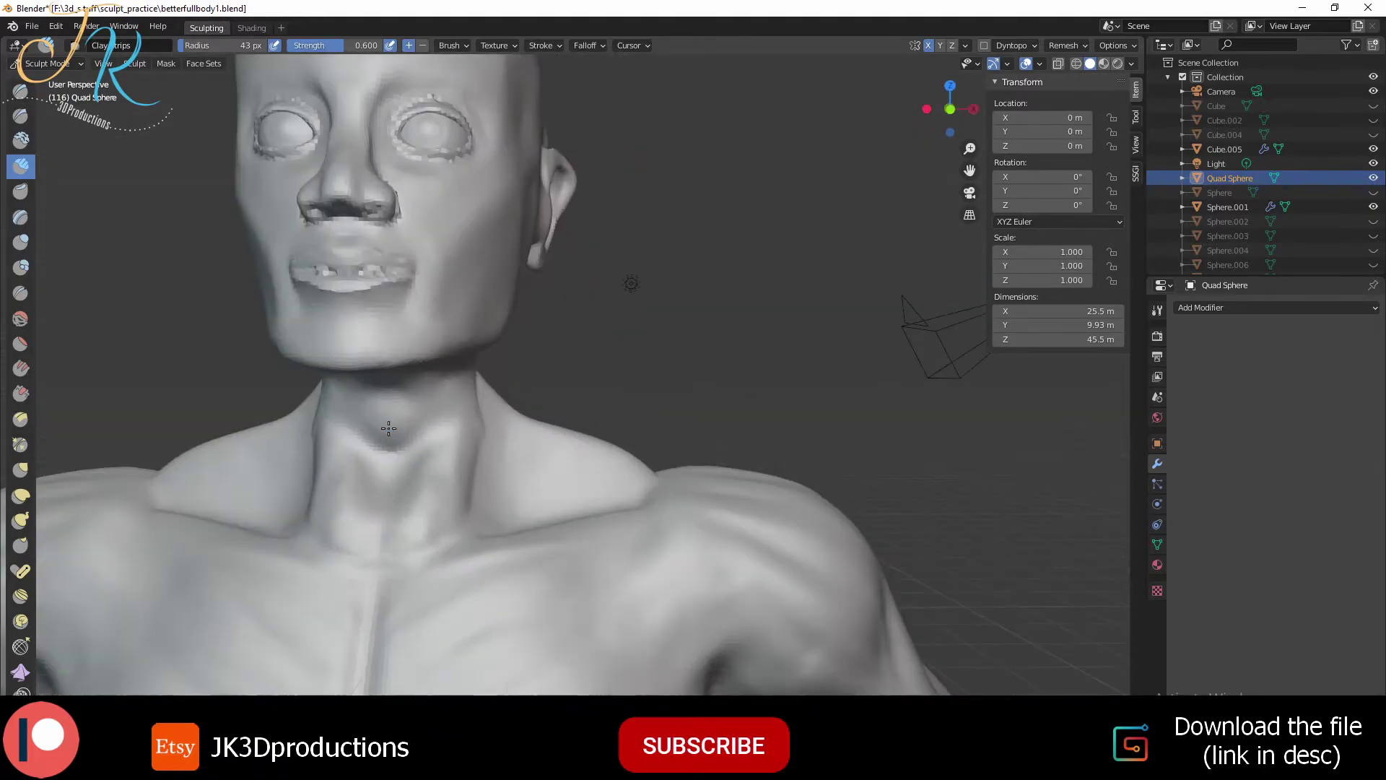
mouse_move(389, 428)
middle_down()
mouse_move(480, 458)
mouse_move(464, 563)
mouse_move(774, 551)
mouse_move(705, 396)
middle_up()
scroll(494, 437, up, 4)
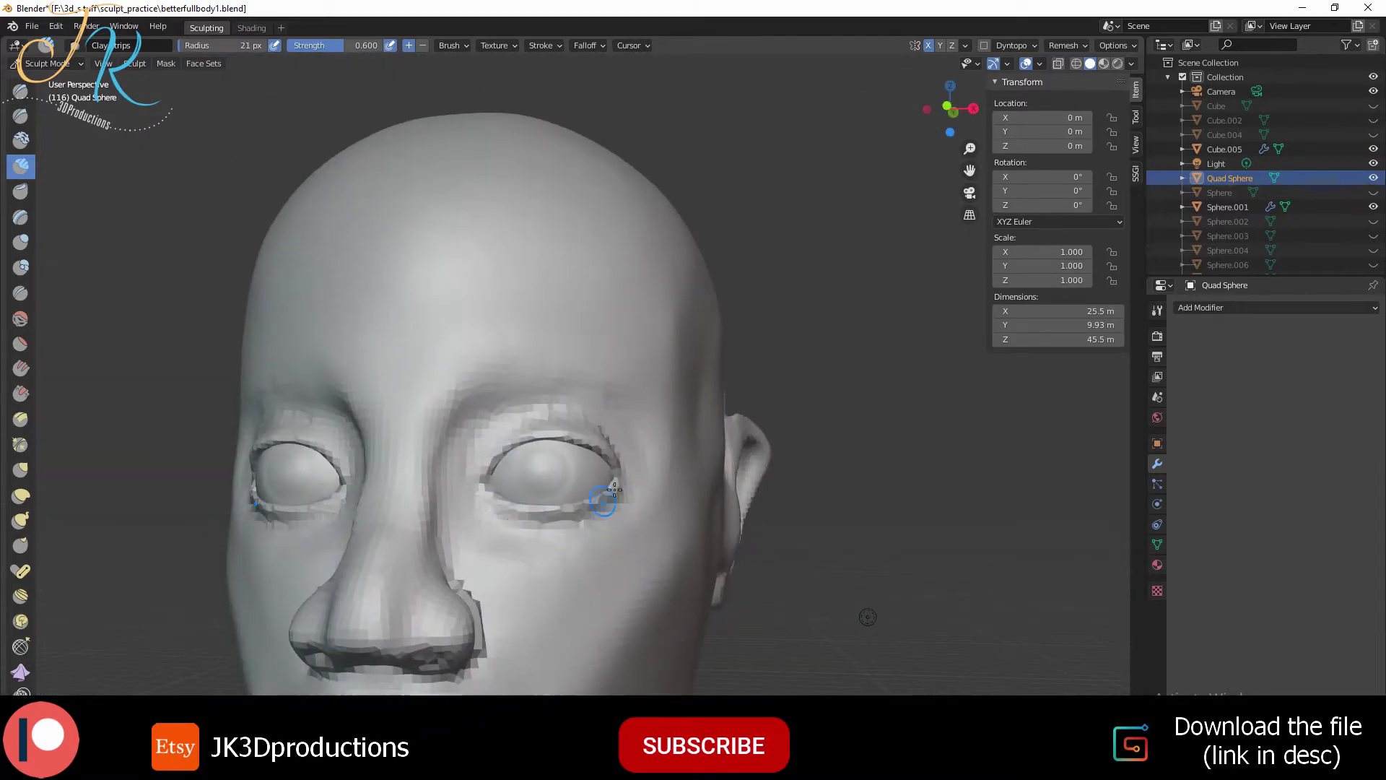
middle_drag(612, 490, 579, 657)
scroll(579, 657, down, 4)
scroll(650, 486, up, 3)
middle_drag(650, 486, 619, 501)
scroll(619, 501, down, 4)
scroll(446, 507, up, 3)
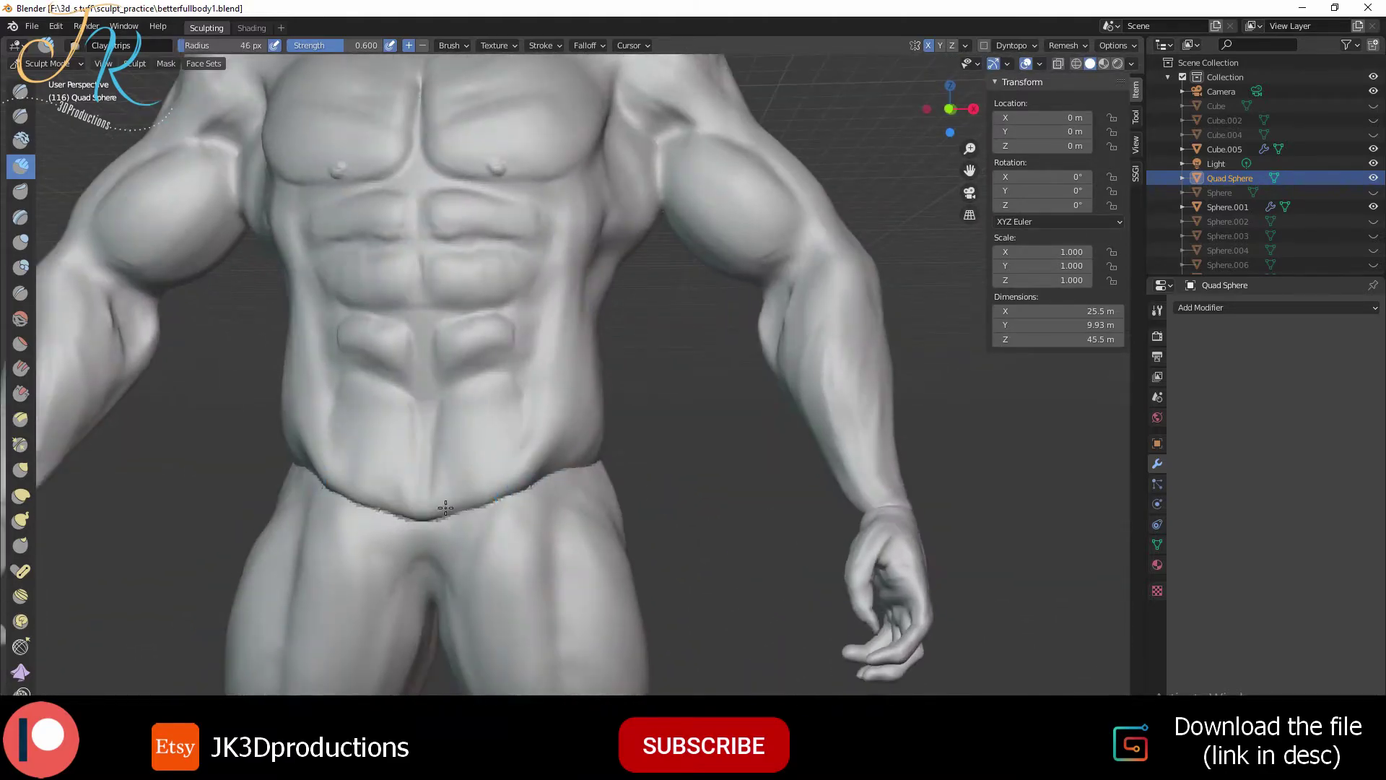
mouse_move(446, 507)
middle_down()
mouse_move(542, 489)
mouse_move(752, 504)
mouse_move(490, 493)
mouse_move(675, 549)
middle_up()
Smooth the torso, then continue sculpting on the hand, thigh and forearm
key(shift+s)
scroll(490, 492, down, 4)
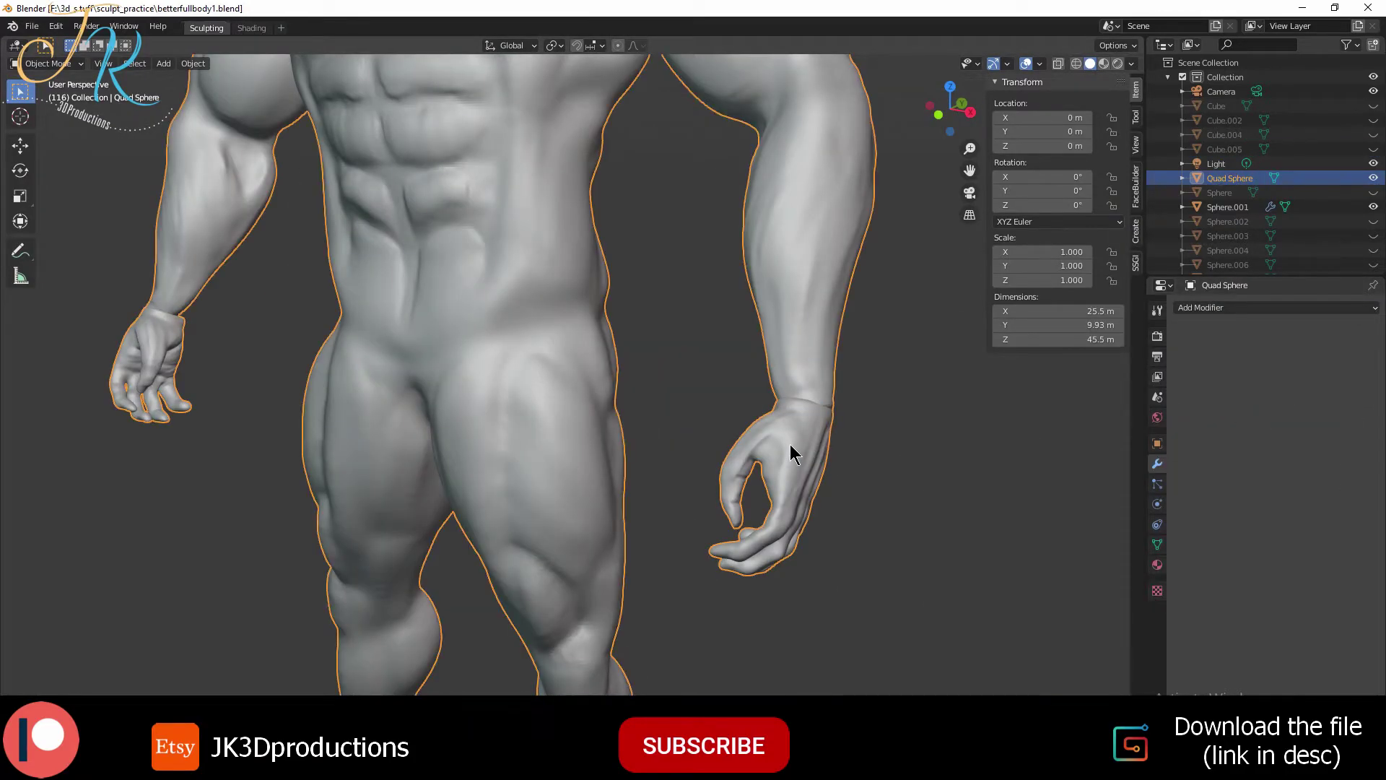
key(ctrl+Tab)
click(799, 470)
mouse_move(799, 471)
middle_down()
mouse_move(687, 388)
mouse_move(828, 480)
middle_up()
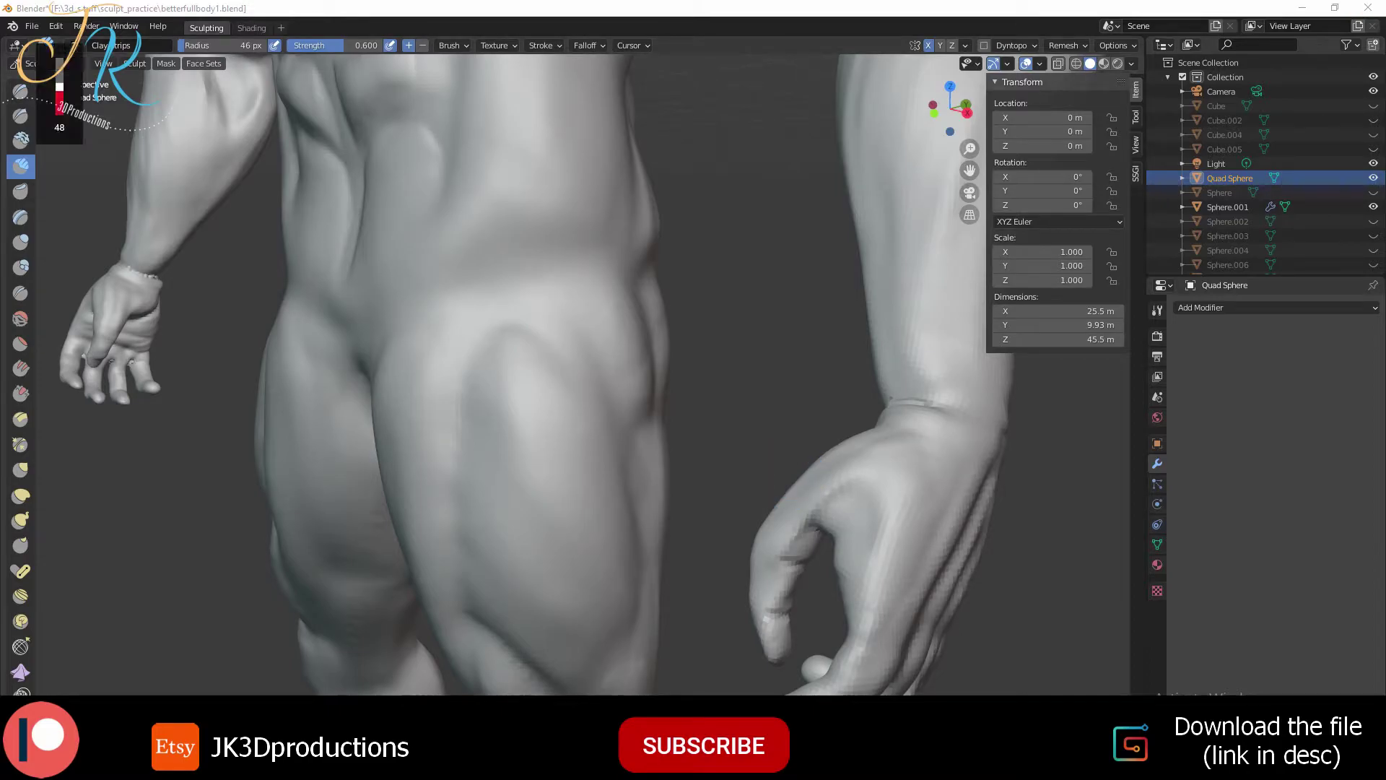
mouse_move(852, 525)
middle_down()
mouse_move(727, 489)
mouse_move(616, 480)
mouse_move(775, 457)
mouse_move(582, 403)
mouse_move(588, 389)
mouse_move(505, 334)
mouse_move(729, 314)
mouse_move(588, 567)
mouse_move(606, 560)
middle_up()
Enable Dyntopo, shape the fingers with the Grab brush, and save the file
key(ctrl+d)
key(shift+space)
scroll(712, 507, up, 3)
key(ctrl+s)
mouse_move(712, 507)
middle_down()
mouse_move(495, 501)
mouse_move(582, 310)
mouse_move(689, 415)
mouse_move(635, 469)
mouse_move(706, 483)
mouse_move(743, 619)
mouse_move(655, 495)
middle_up()
key(g)
scroll(635, 469, down, 3)
scroll(707, 483, down, 5)
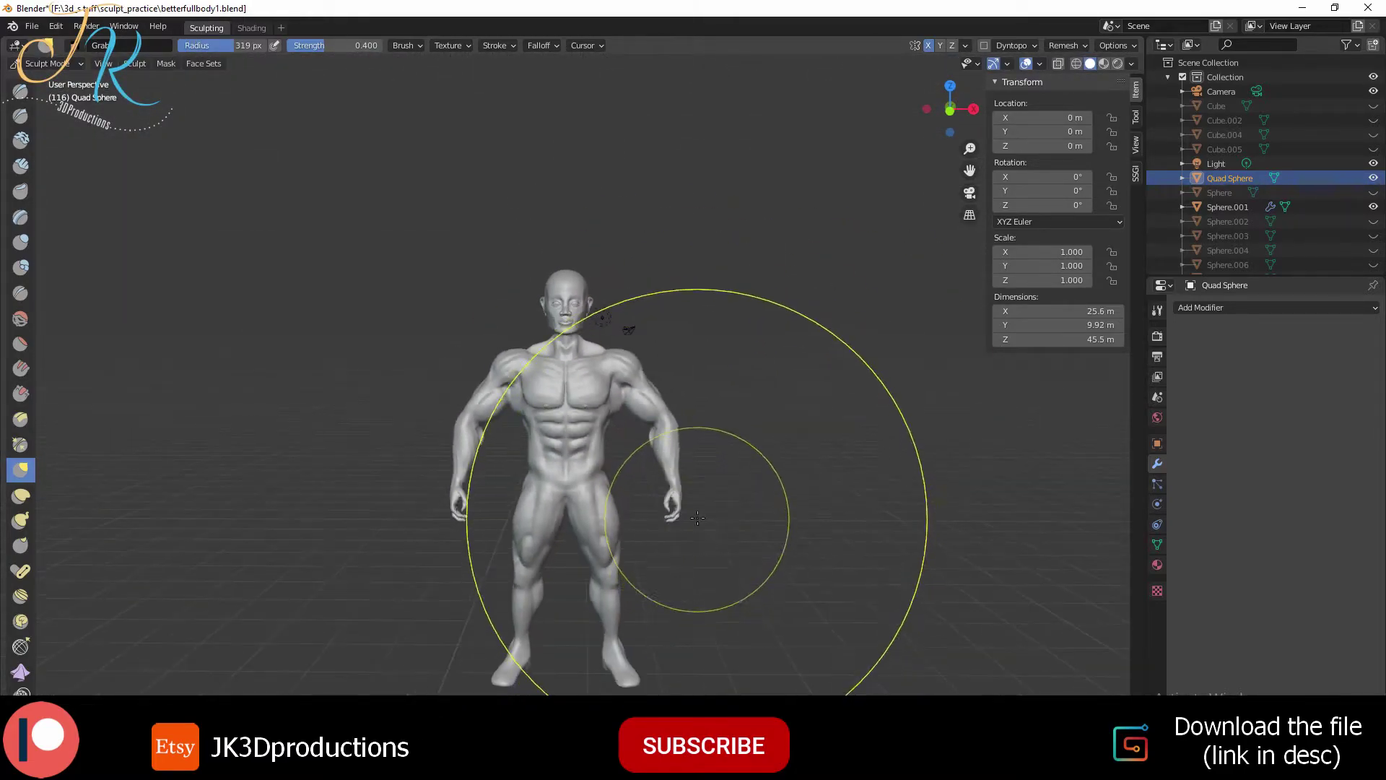
Build up the face with the Clay Strips brush and save progress
scroll(743, 458, up, 4)
mouse_move(660, 497)
middle_down()
mouse_move(743, 458)
mouse_move(724, 582)
middle_up()
scroll(724, 582, up, 3)
scroll(724, 582, up, 3)
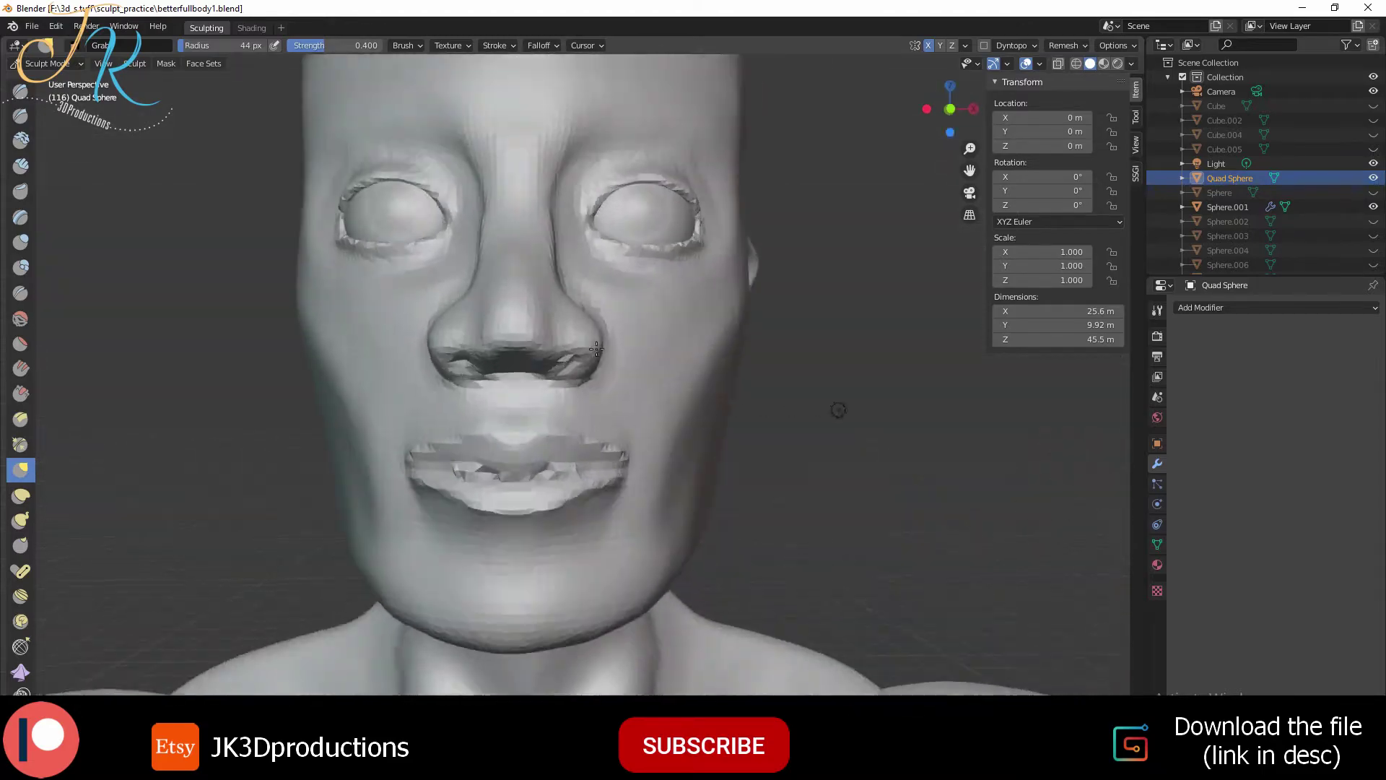
key(c)
key(ctrl+s)
scroll(768, 402, down, 4)
scroll(644, 452, down, 2)
scroll(631, 409, down, 2)
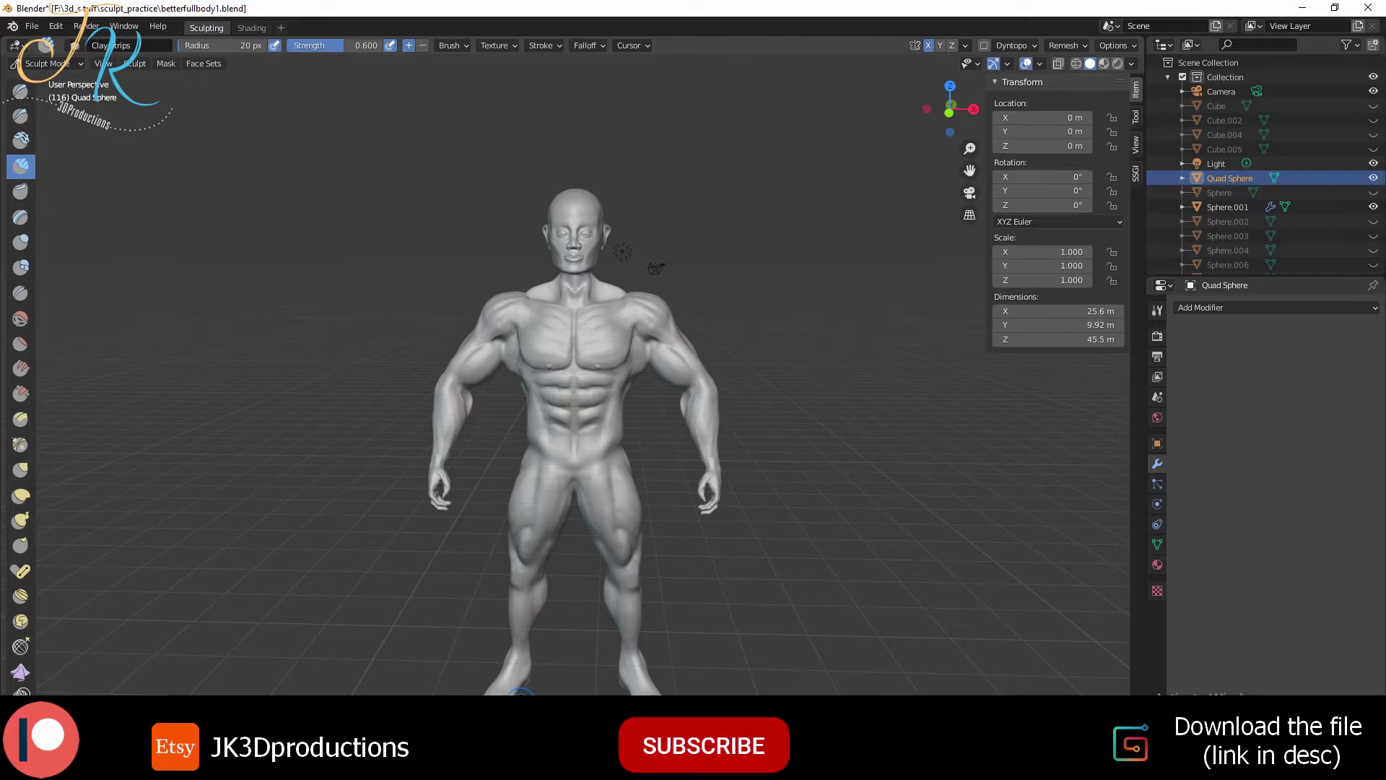
key(ctrl+s)
scroll(520, 692, up, 5)
scroll(711, 405, down, 2)
Choose the Crease brush for the head, then switch the body into Edit Mode
mouse_move(712, 405)
middle_down()
mouse_move(653, 542)
mouse_move(374, 517)
mouse_move(606, 525)
middle_up()
scroll(607, 526, up, 5)
scroll(665, 510, down, 2)
scroll(706, 560, up, 2)
key(shift+space)
mouse_move(706, 560)
middle_down()
mouse_move(667, 473)
mouse_move(659, 217)
middle_up()
scroll(732, 412, down, 4)
scroll(712, 356, up, 5)
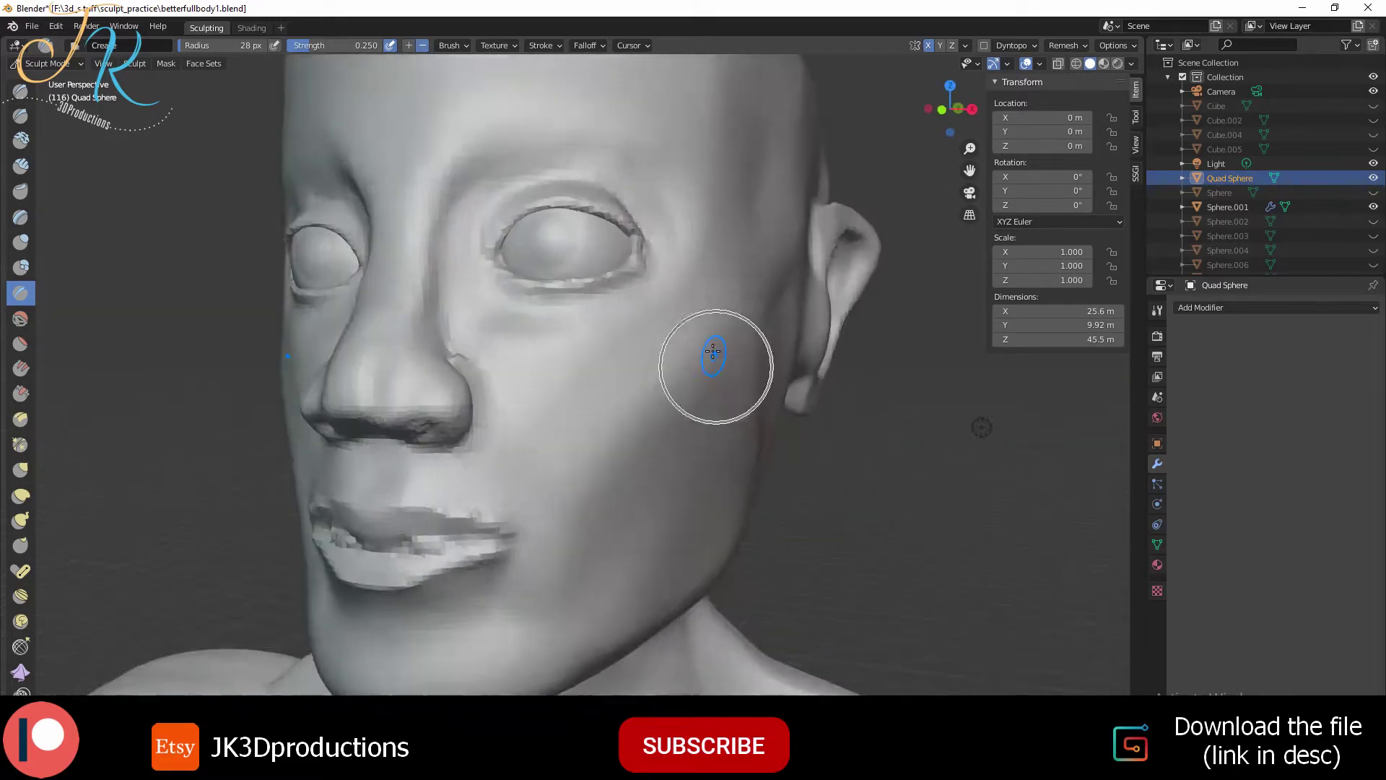
scroll(737, 417, up, 1)
scroll(737, 417, down, 3)
key(Tab)
Return the body from Edit Mode to Object Mode
scroll(783, 510, down, 3)
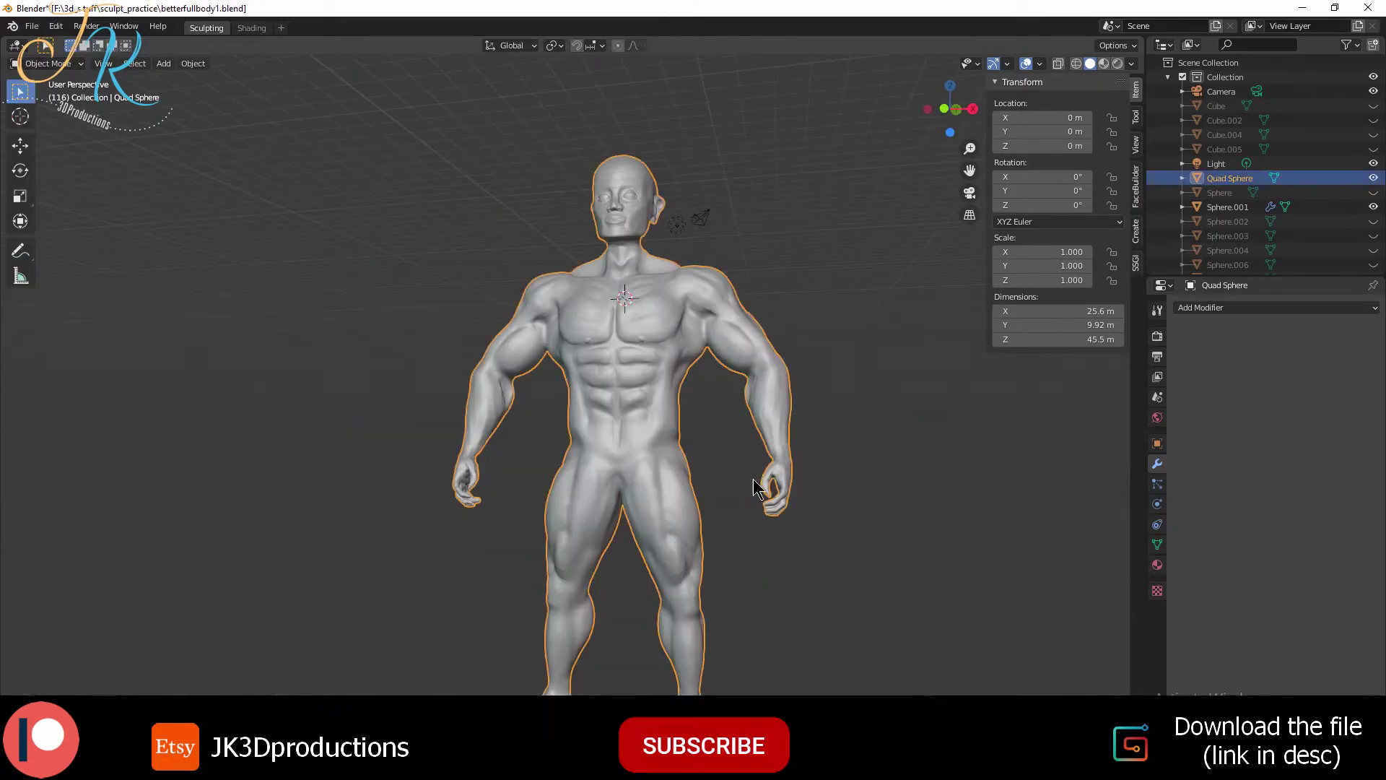
scroll(494, 491, up, 3)
mouse_move(783, 510)
middle_down()
mouse_move(494, 491)
mouse_move(631, 495)
middle_up()
key(Tab)
scroll(493, 491, down, 3)
scroll(631, 495, up, 1)
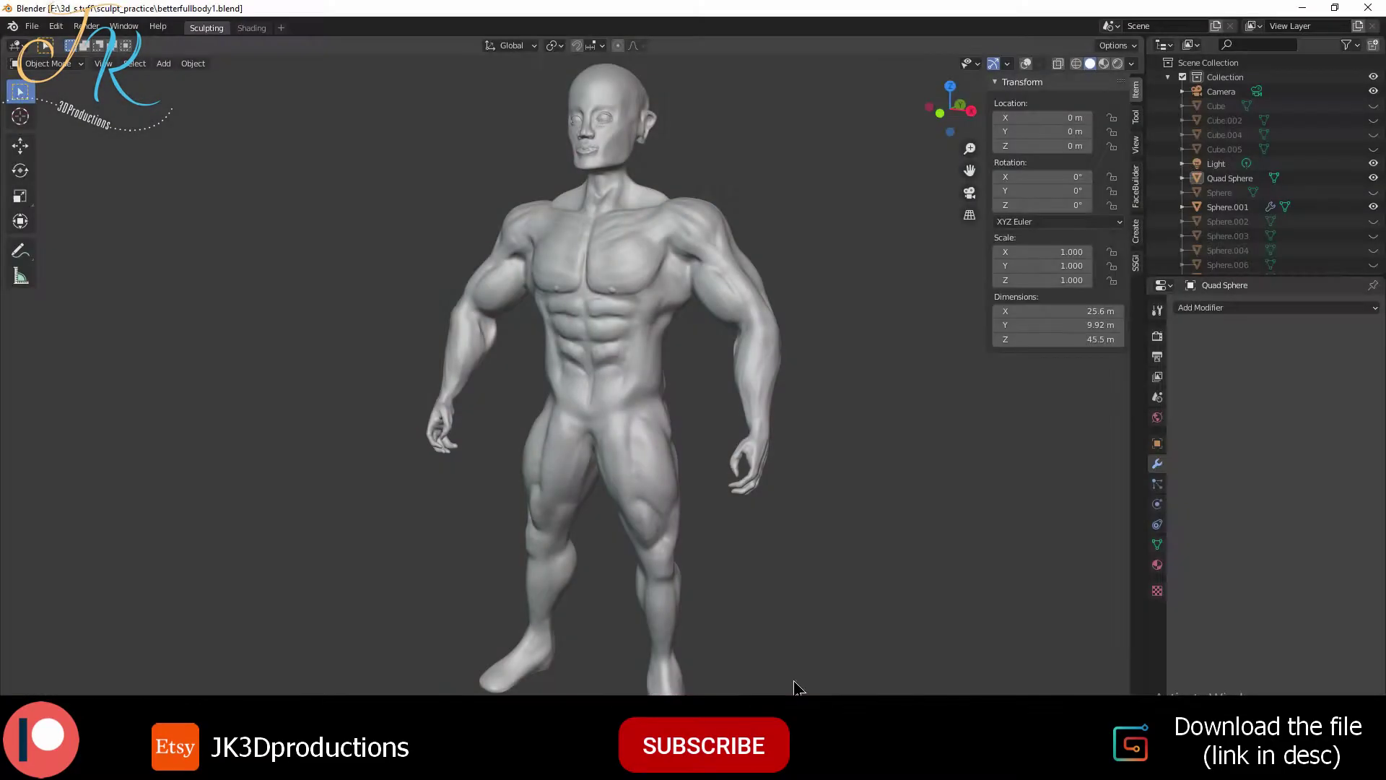
Split the viewport vertically and set the figure to Front view
right_click(296, 692)
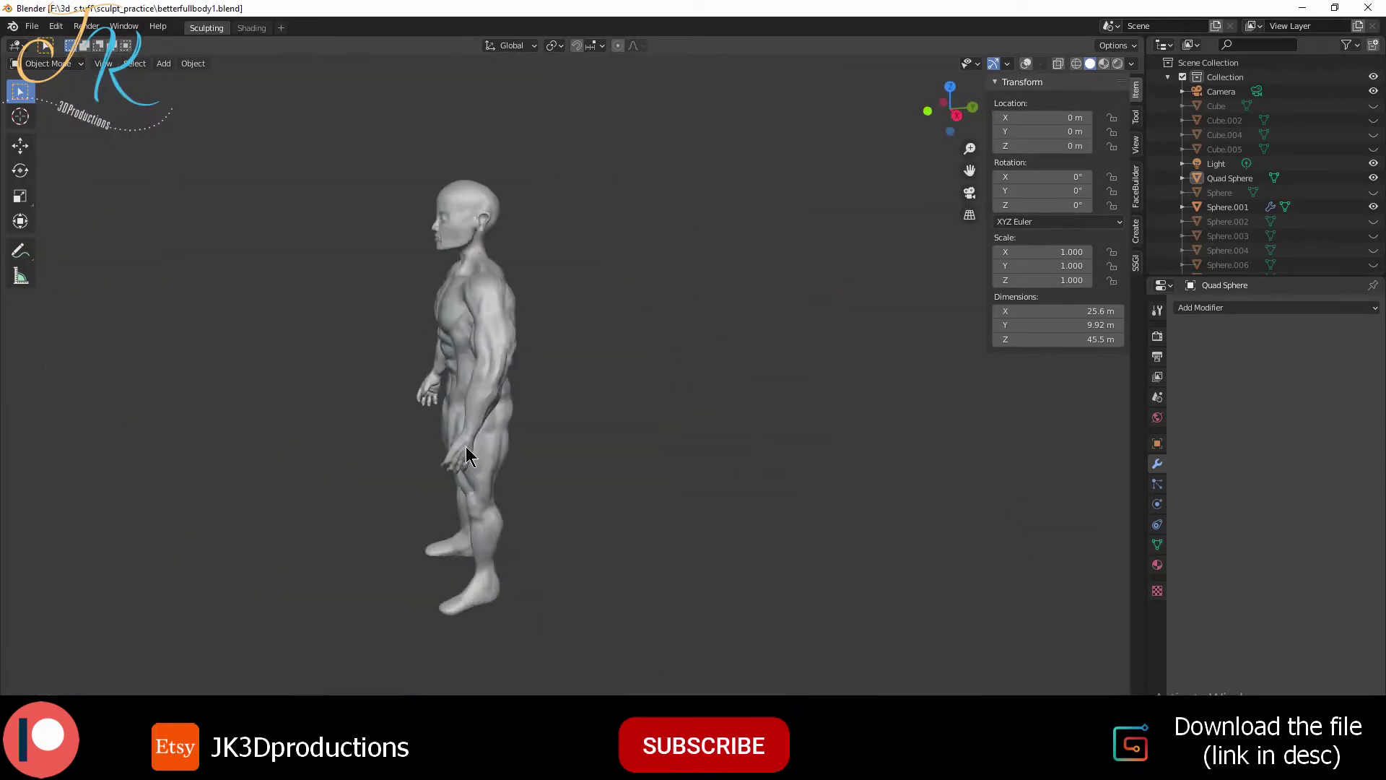
click(465, 446)
key(KP_1)
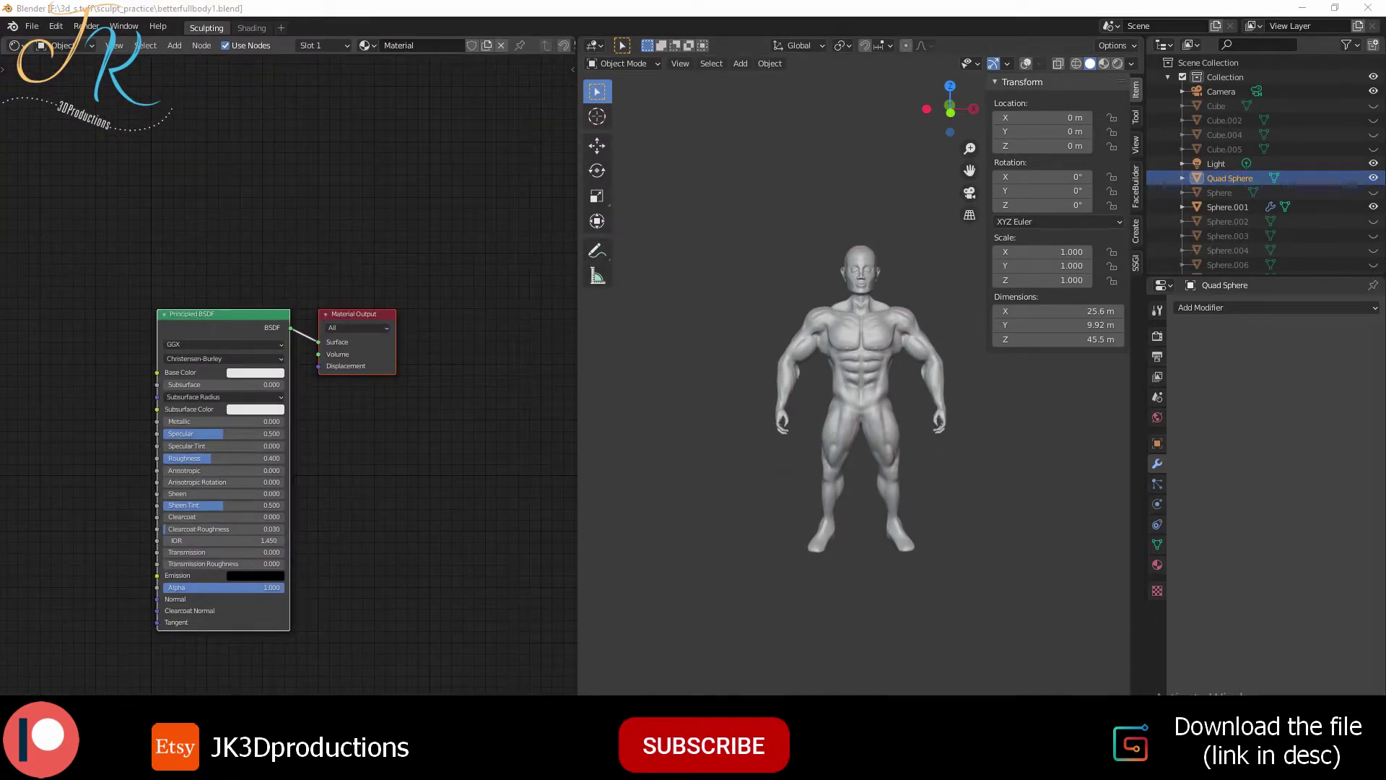
Show the figure's material nodes and preview it in Rendered shading
middle_drag(895, 374, 838, 379)
click(1158, 565)
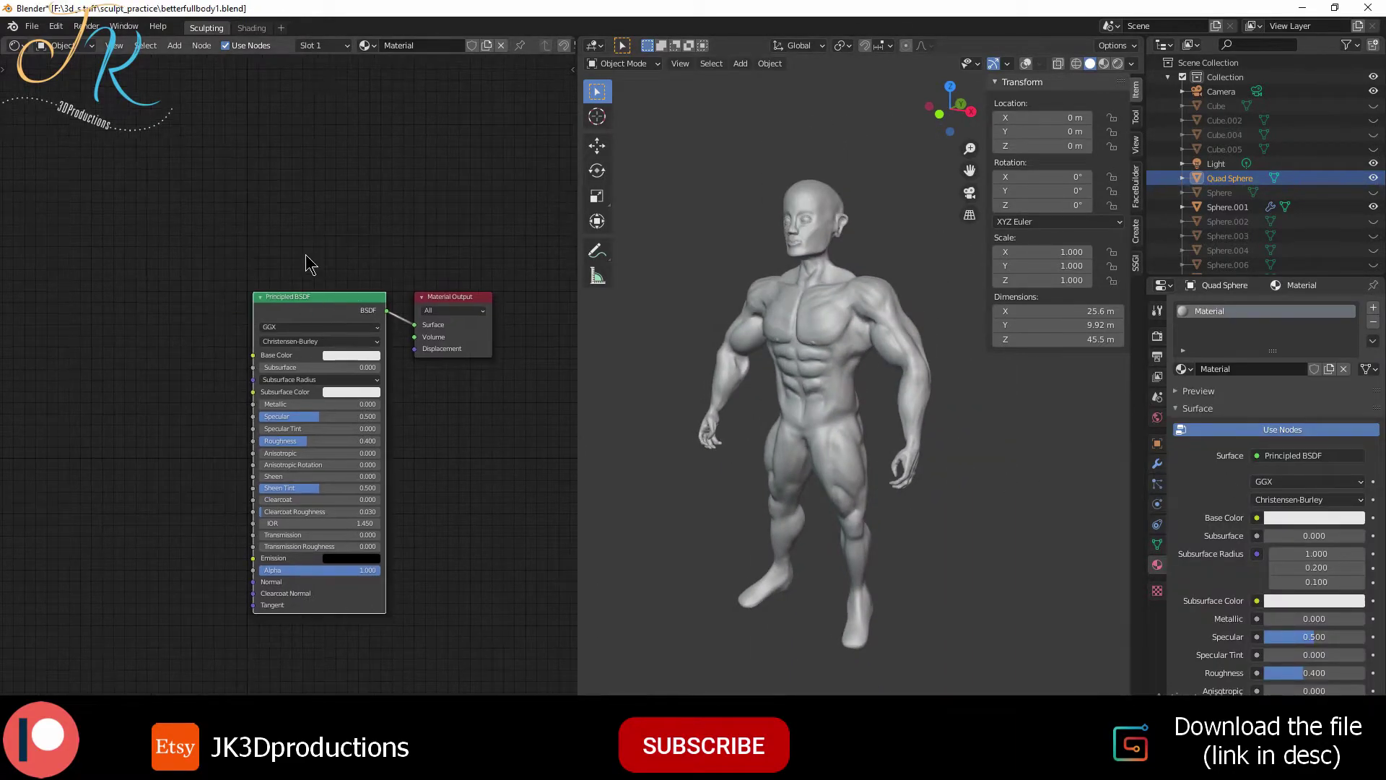
drag(202, 359, 312, 320)
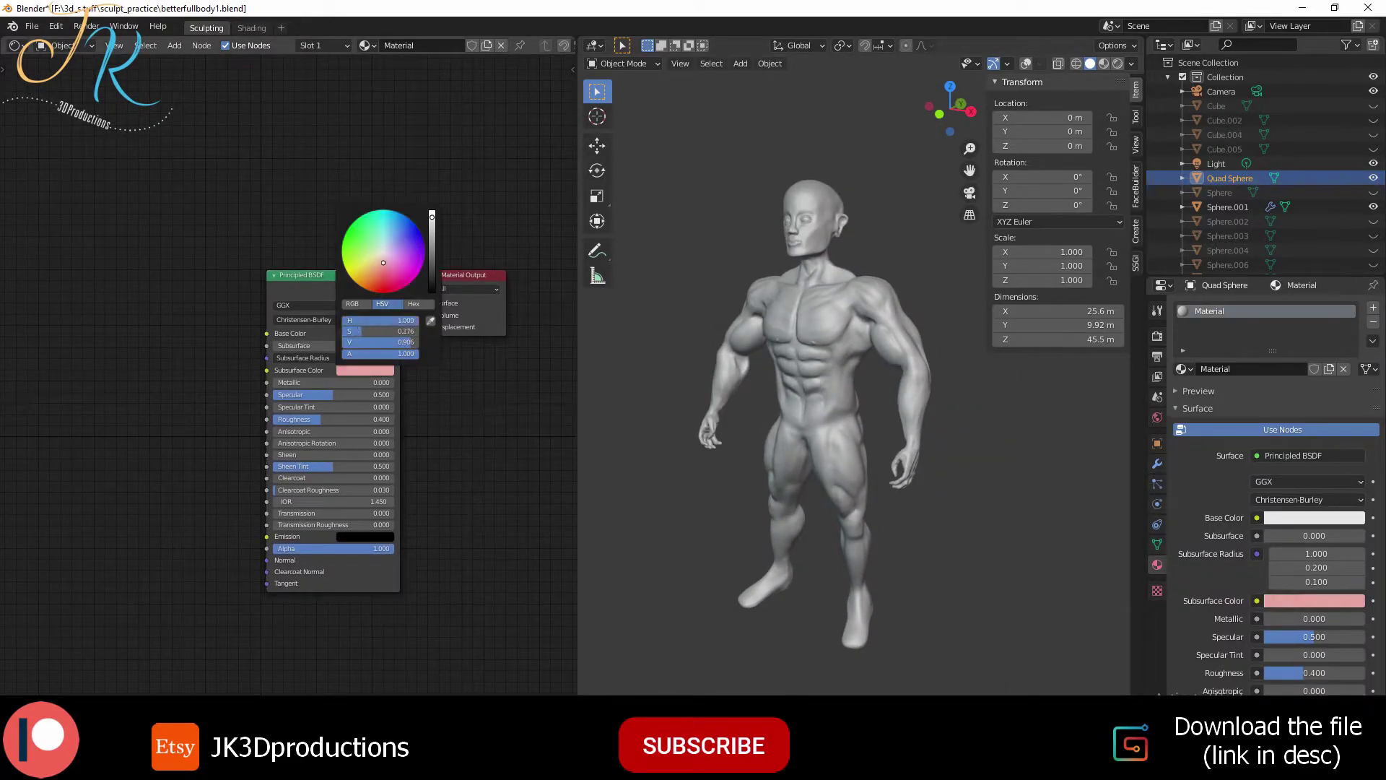
key(z)
Add a Three Point light rig, leaving the figure in place
key(n)
key(shift+a)
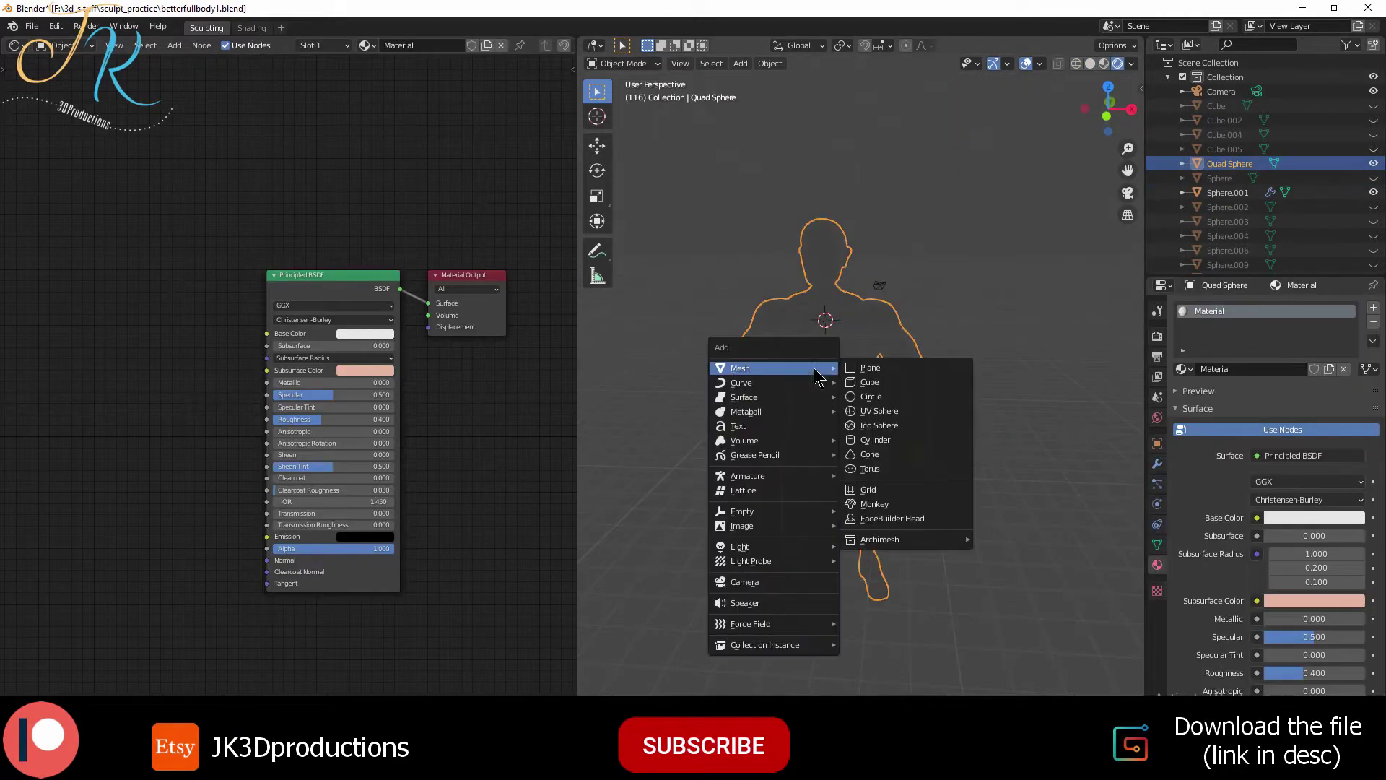
click(873, 505)
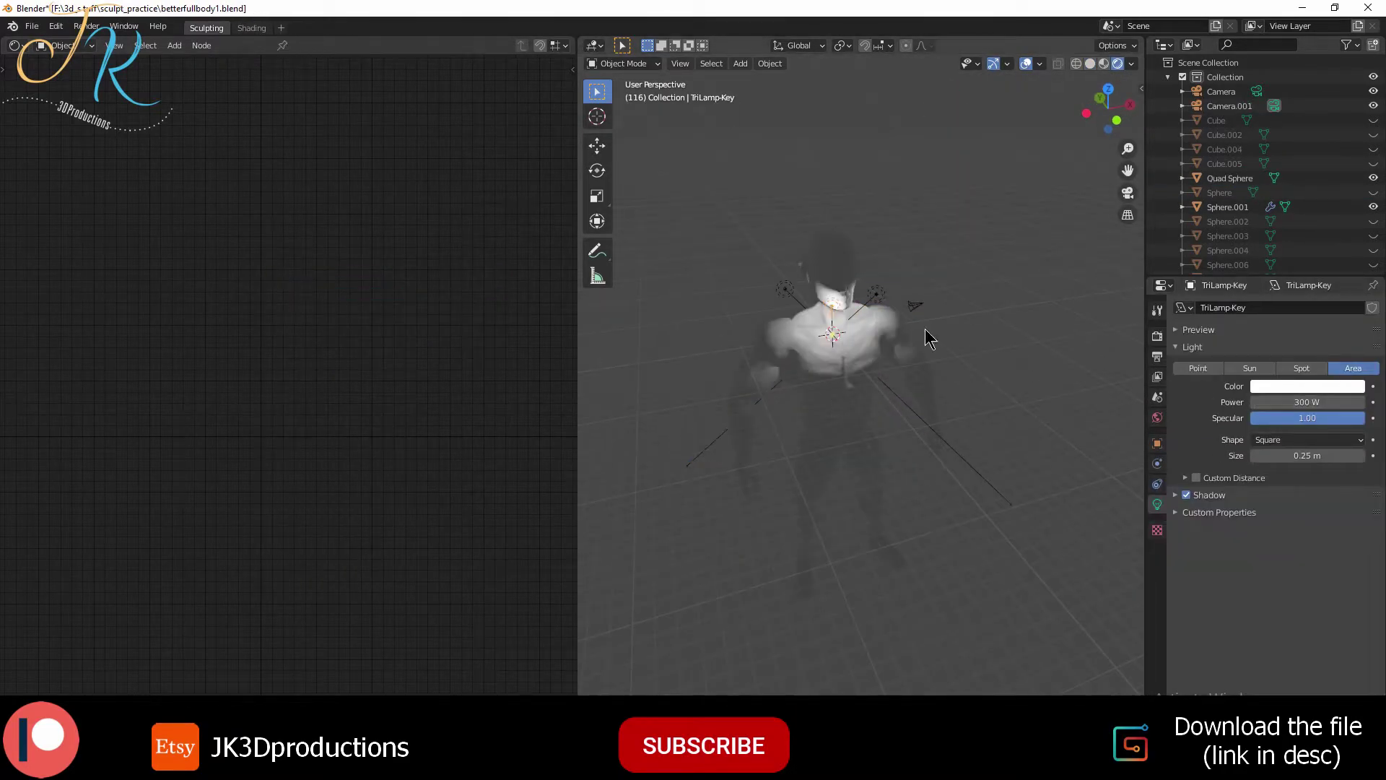
click(946, 431)
key(g)
key(z)
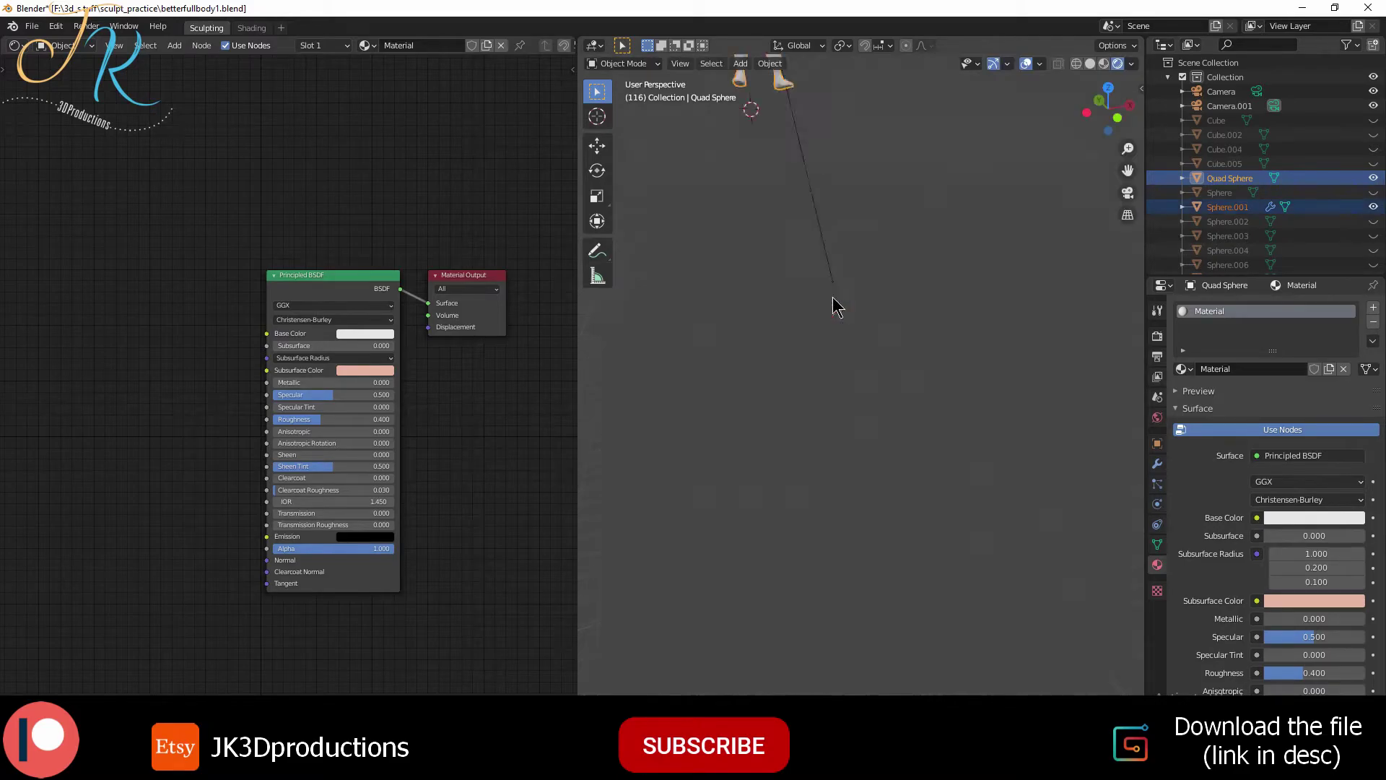
key(Escape)
Select the key light and adjust its power
scroll(941, 378, down, 3)
scroll(882, 402, up, 3)
scroll(882, 402, down, 2)
click(734, 243)
click(1301, 402)
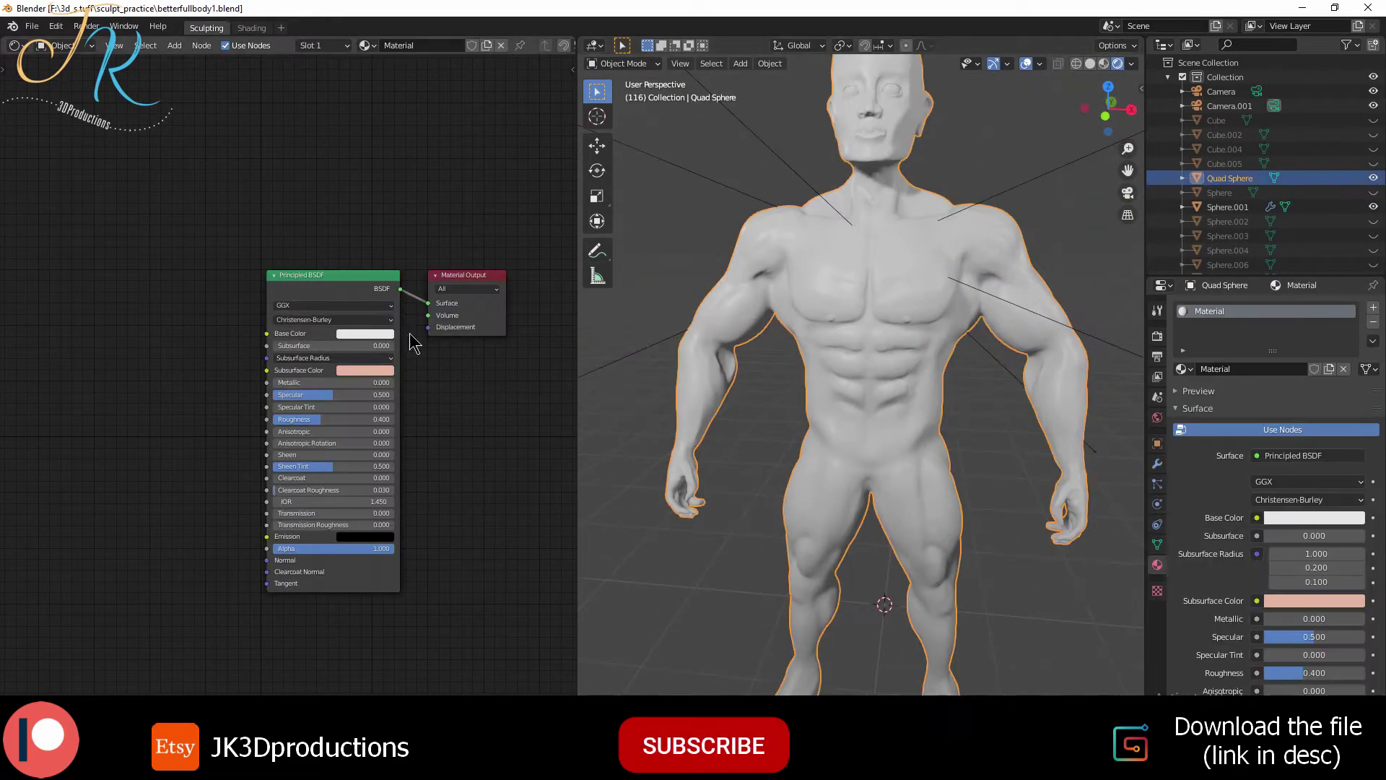
Raise Subsurface to 0.159 and move the Principled BSDF node left
middle_drag(722, 347, 810, 345)
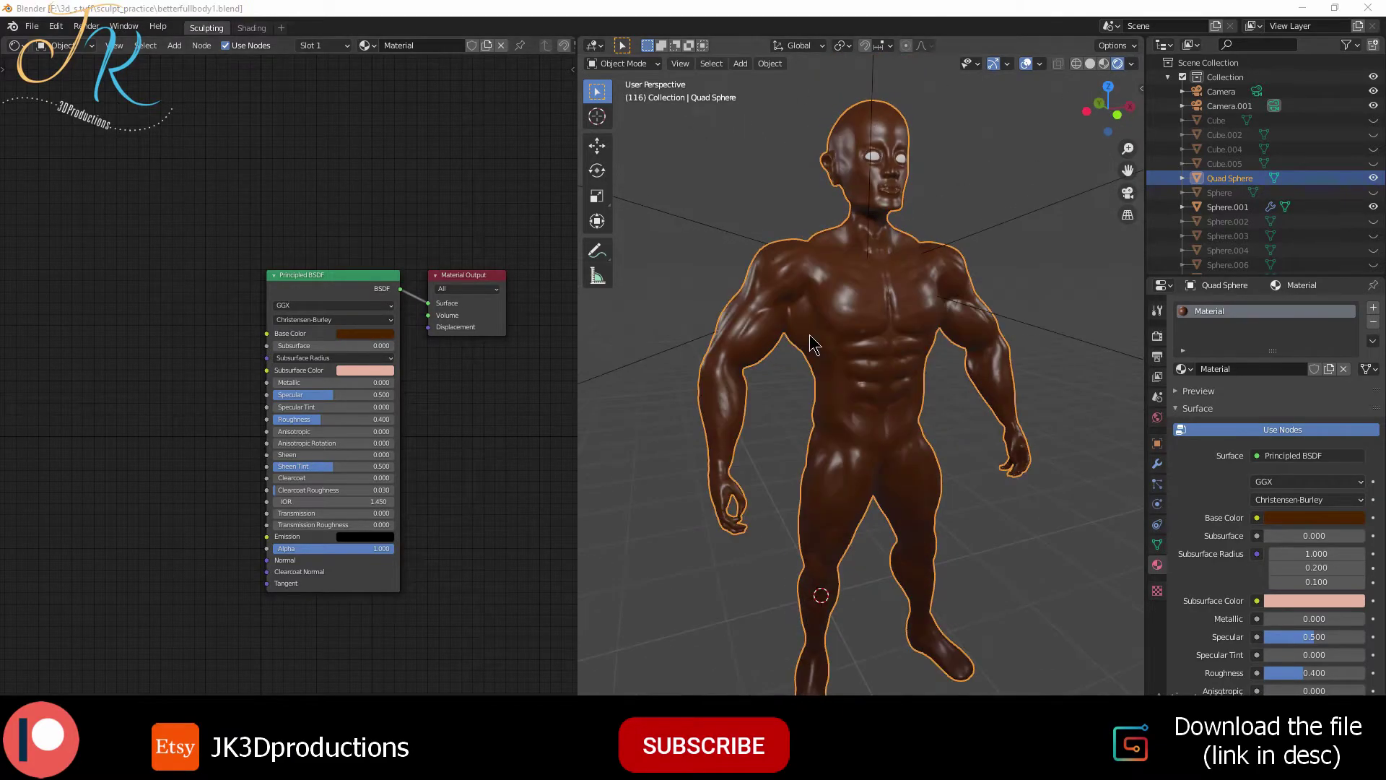
scroll(894, 285, up, 5)
middle_drag(894, 285, 428, 353)
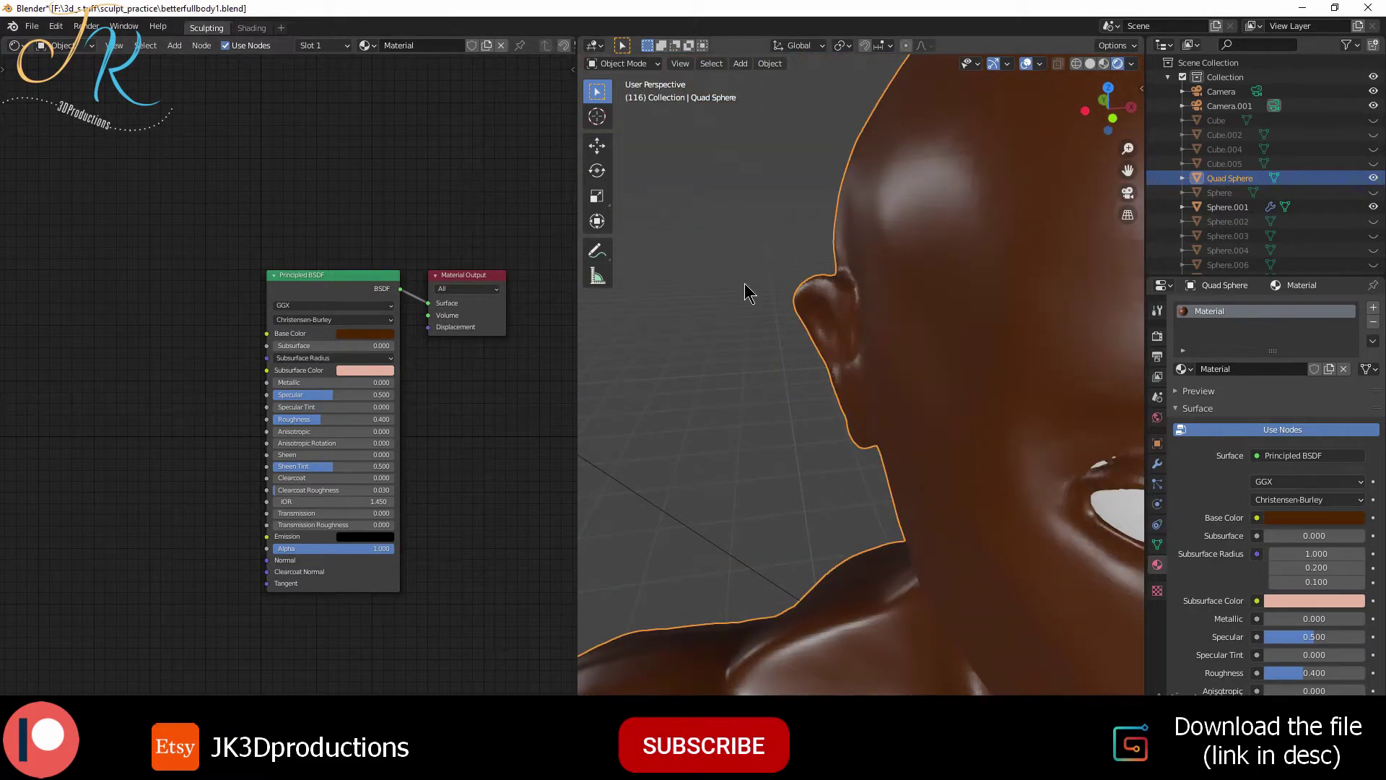
drag(282, 347, 310, 346)
drag(328, 275, 259, 270)
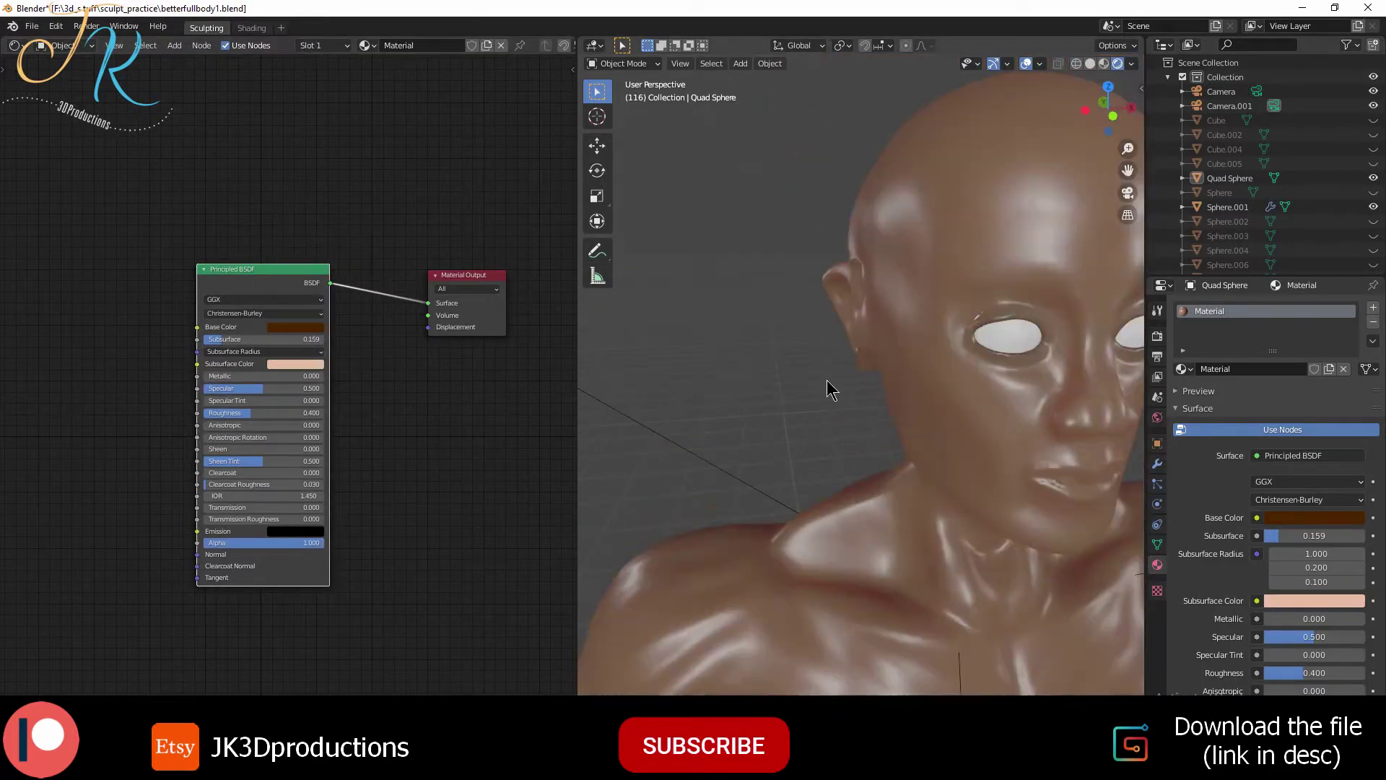
Add a Noise Texture at Scale 33.5 and preview its colour on the figure
key(shift+a)
click(282, 449)
scroll(132, 286, up, 2)
ctrl+shift+click(132, 287)
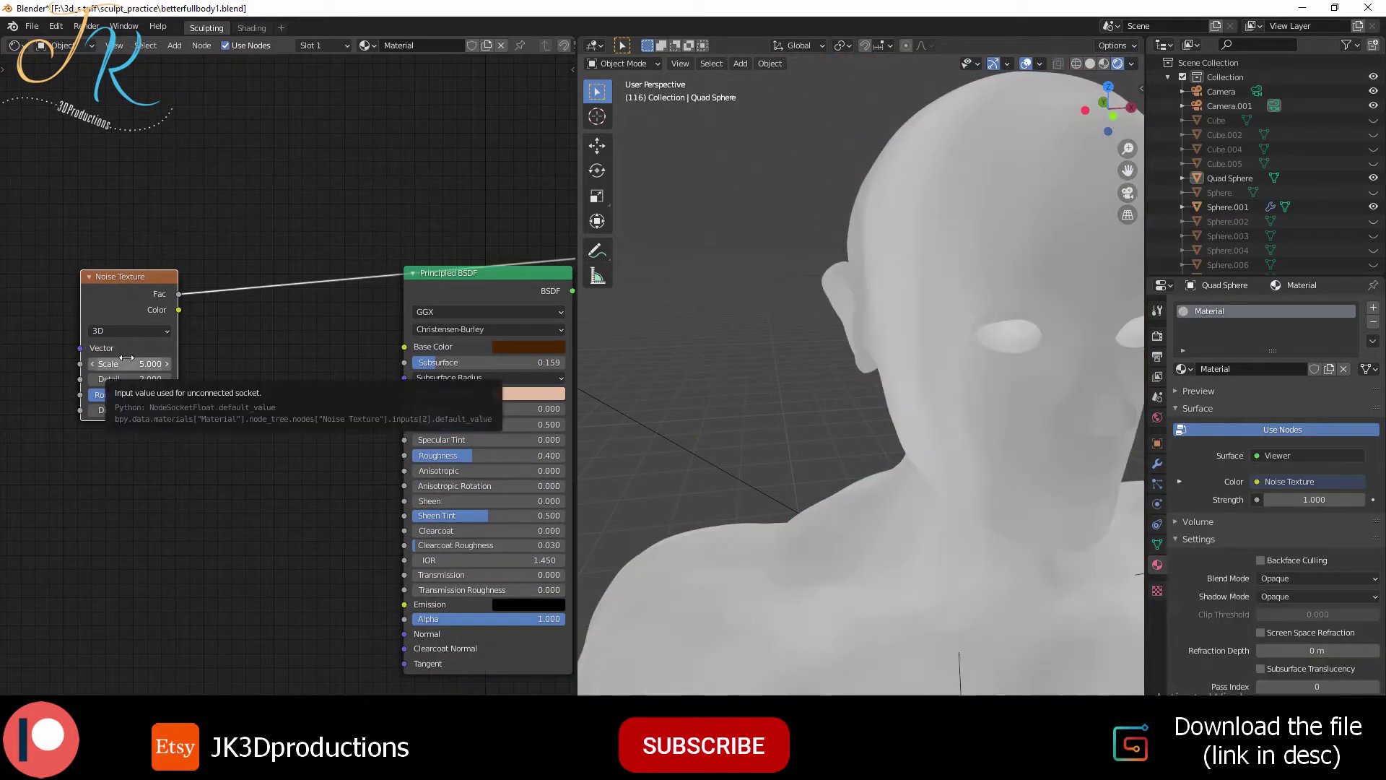
ctrl+shift+click(135, 311)
drag(130, 364, 216, 363)
scroll(873, 404, down, 4)
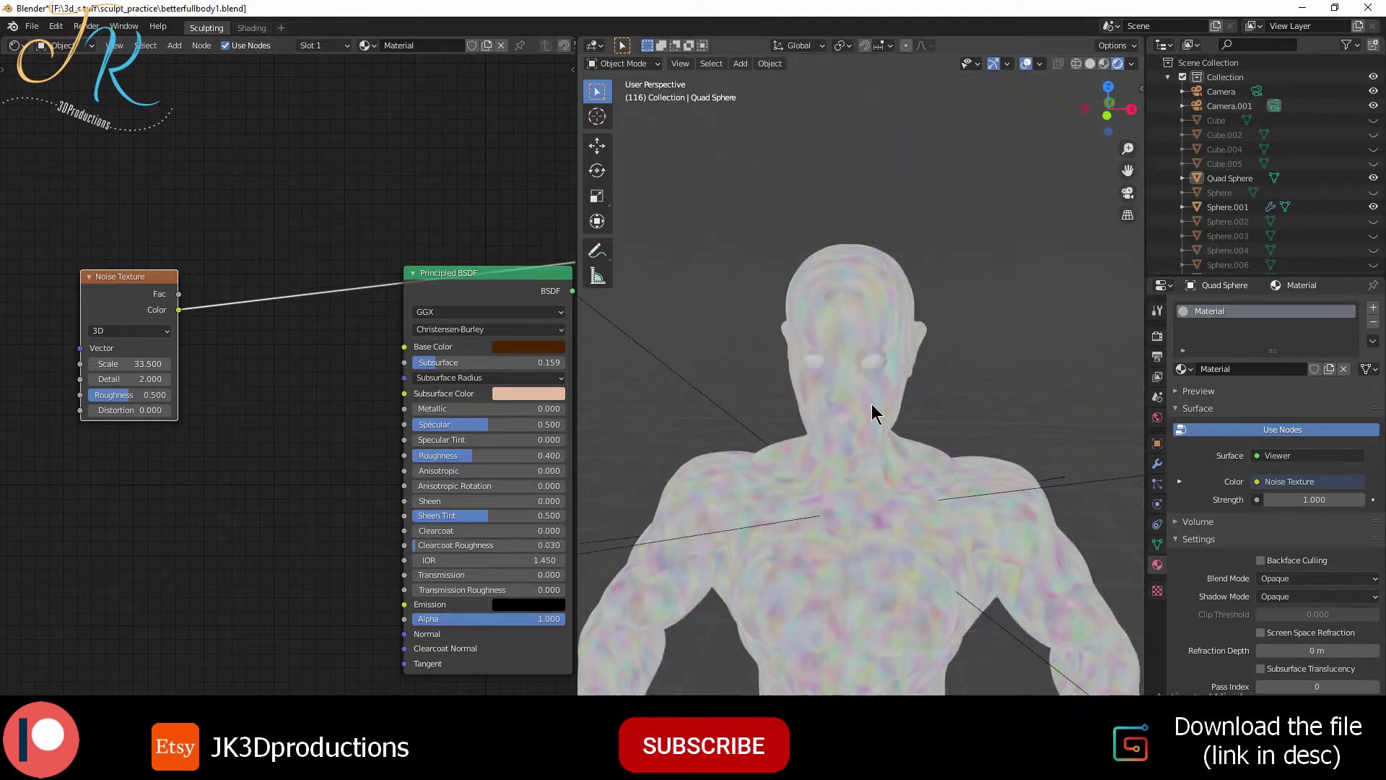
key(Tab)
scroll(968, 456, up, 4)
key(Tab)
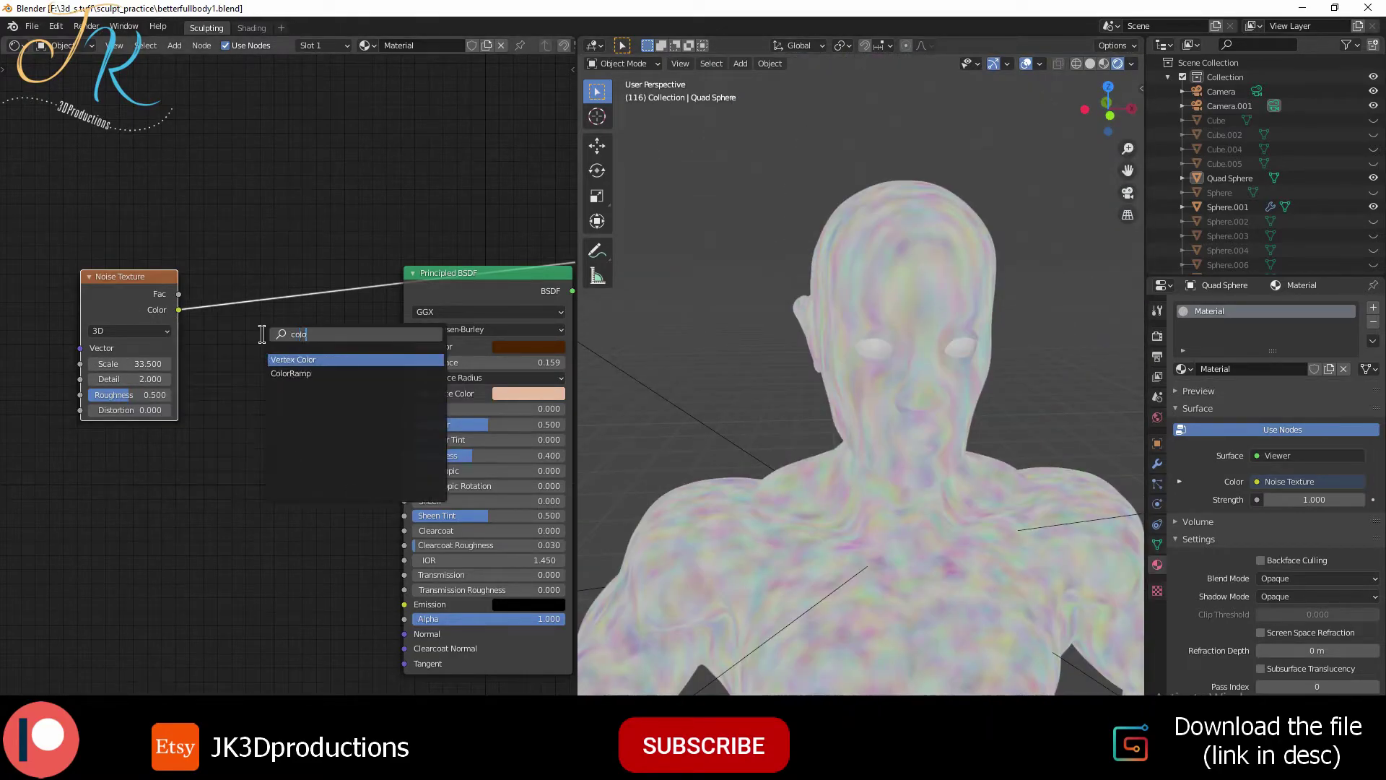
Add a ColorRamp after the noise and move its dark stop to 0.295
click(291, 373)
click(303, 304)
scroll(346, 311, up, 2)
drag(218, 332, 314, 332)
mouse_move(404, 332)
mouse_down()
mouse_move(329, 333)
mouse_move(405, 333)
mouse_up()
drag(314, 332, 274, 332)
middle_drag(372, 339, 204, 343)
Tint the ramp stops a pale skin tone and a brown (orange ramp)
click(144, 379)
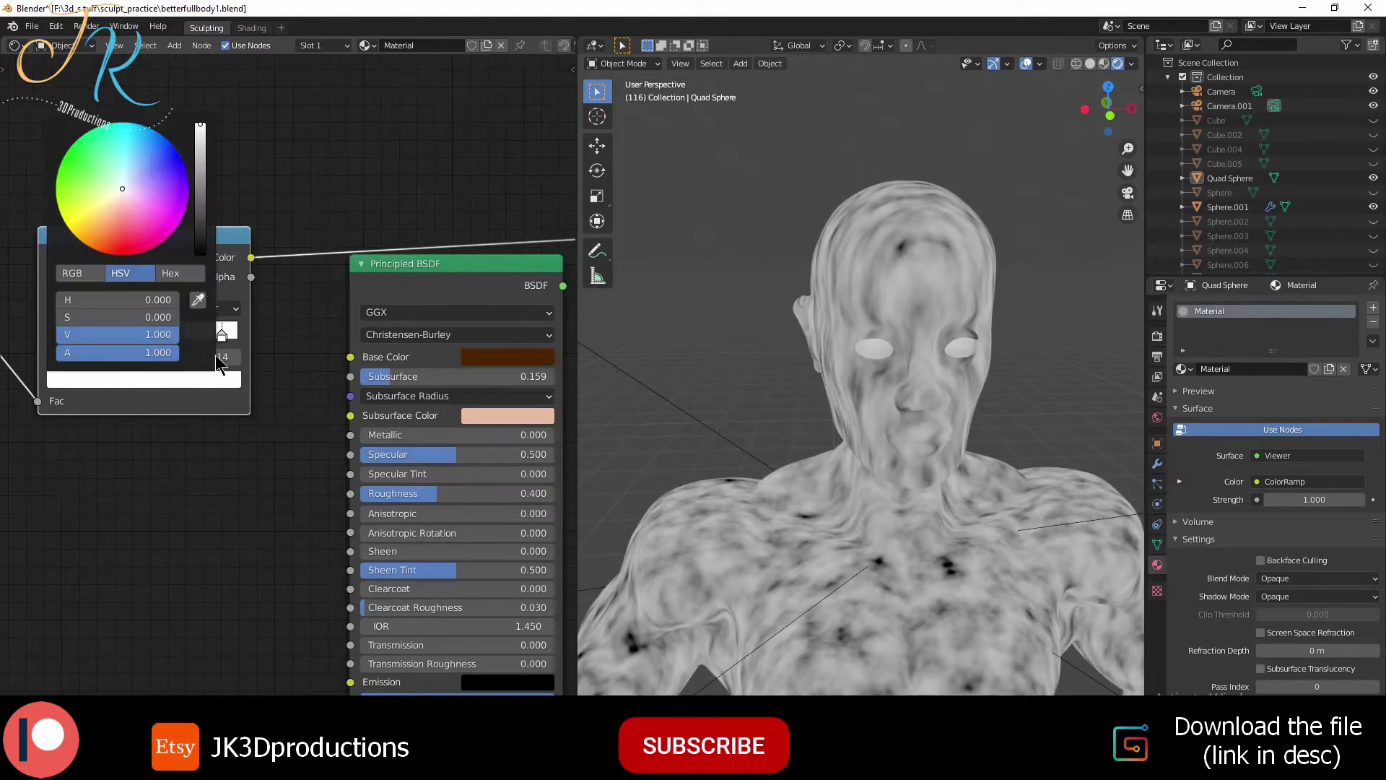
click(197, 300)
click(507, 415)
click(106, 332)
click(177, 383)
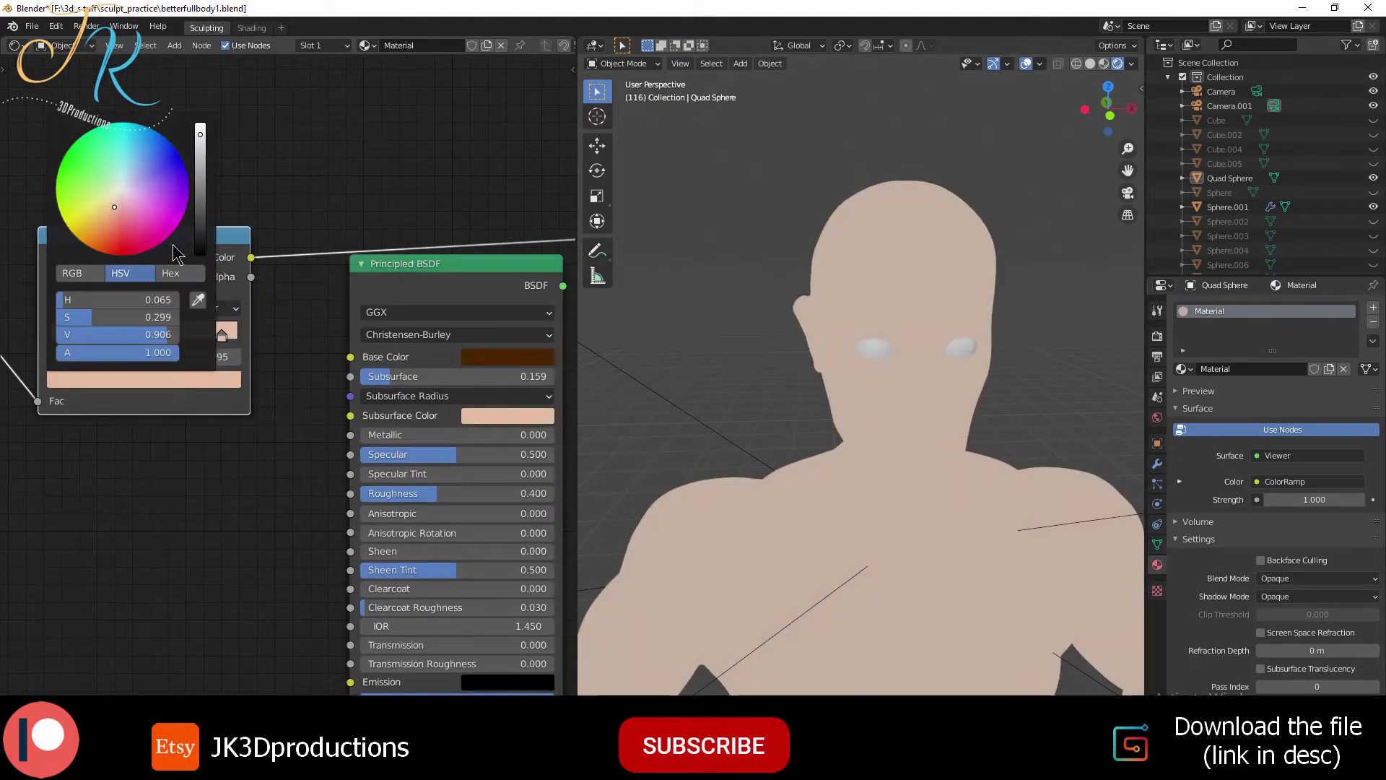
drag(145, 217, 155, 231)
drag(200, 174, 200, 209)
scroll(914, 527, down, 4)
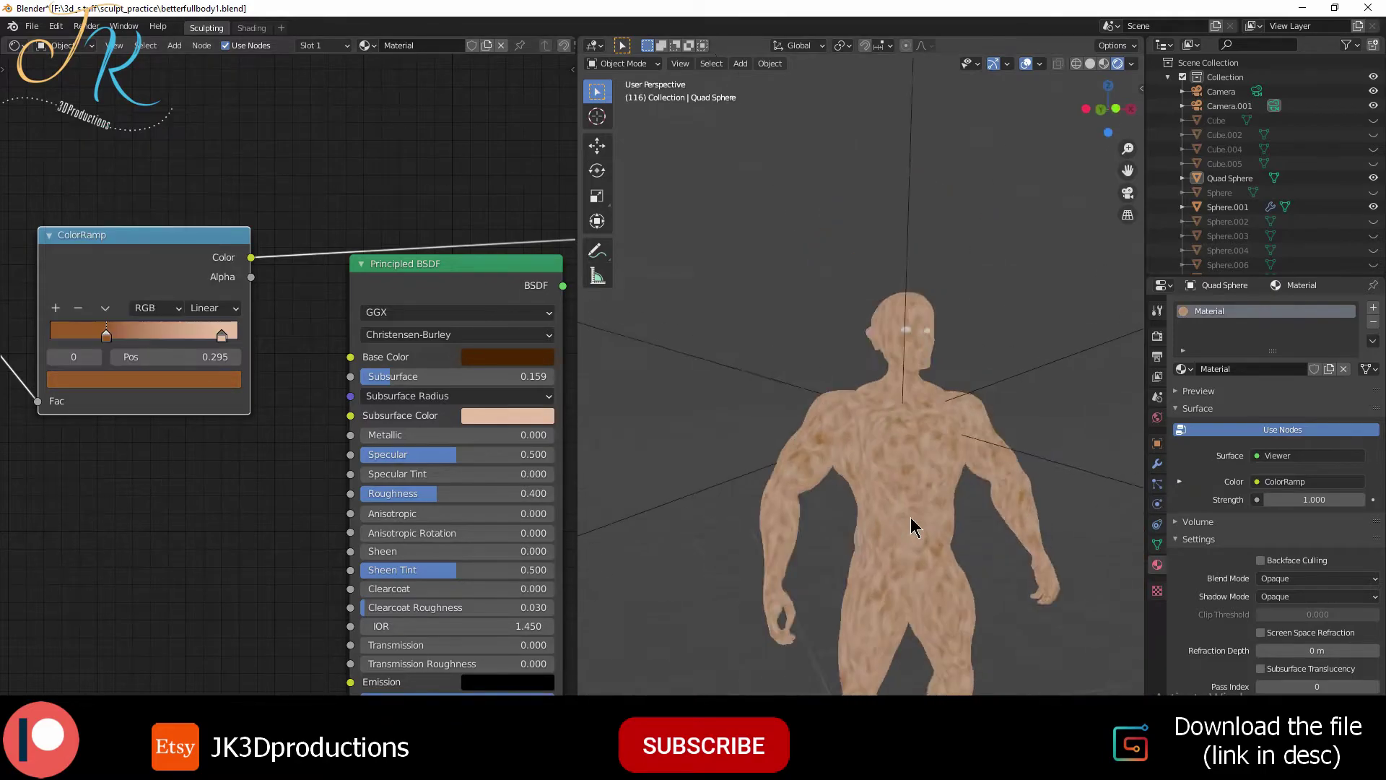
scroll(914, 527, up, 4)
scroll(141, 420, down, 2)
Wire the ColorRamp to Subsurface Color, set its left stop near 0.118, and add a Voronoi Texture
ctrl+shift+click(340, 346)
drag(222, 301, 294, 417)
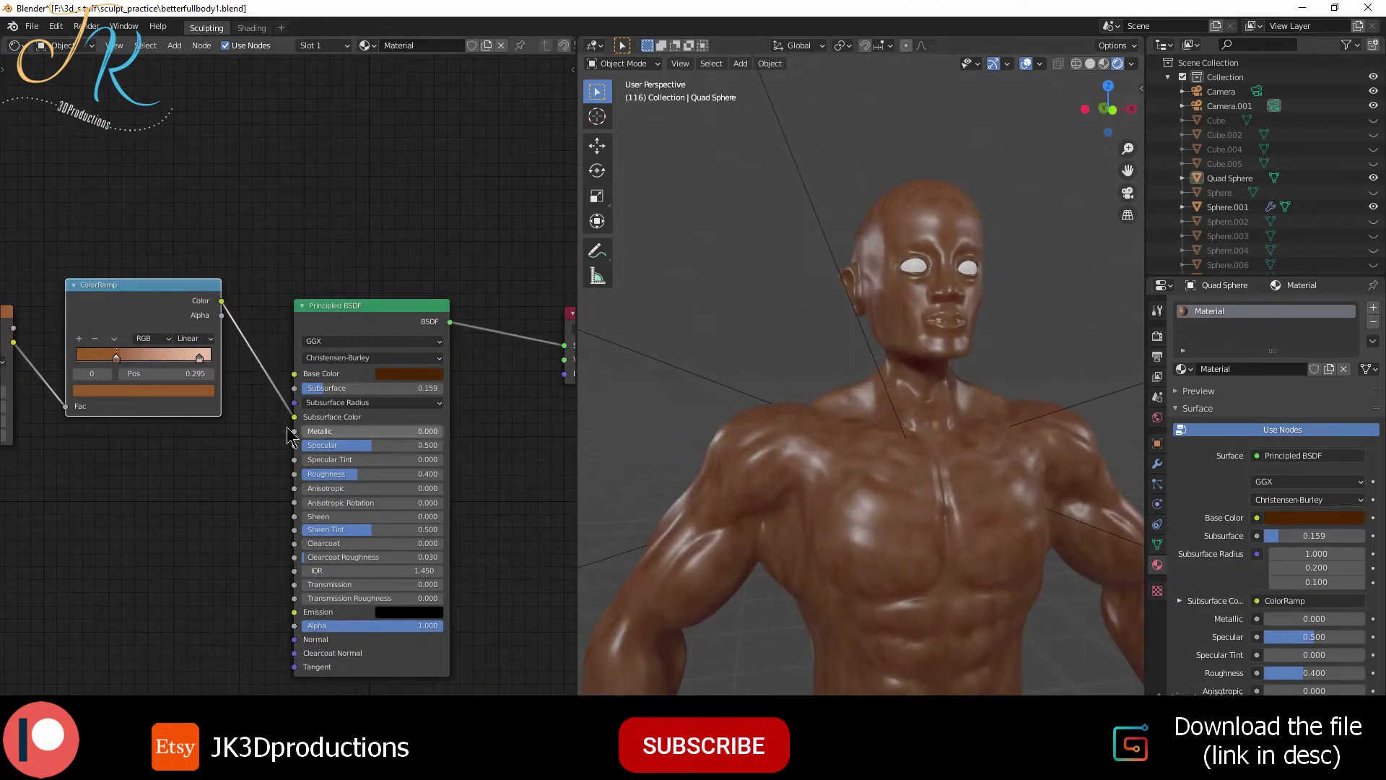
middle_drag(289, 436, 433, 458)
middle_drag(394, 500, 344, 502)
scroll(216, 404, up, 1)
drag(212, 377, 184, 379)
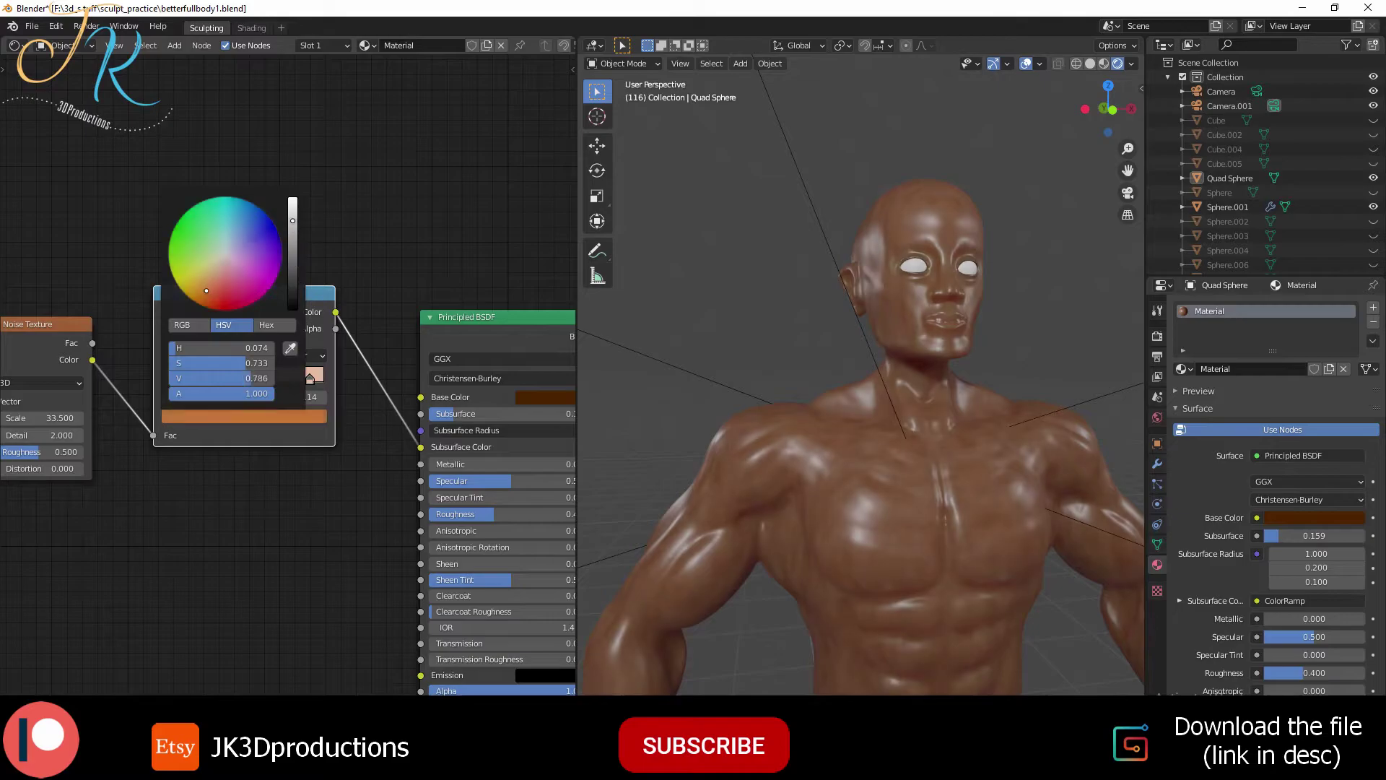
click(148, 498)
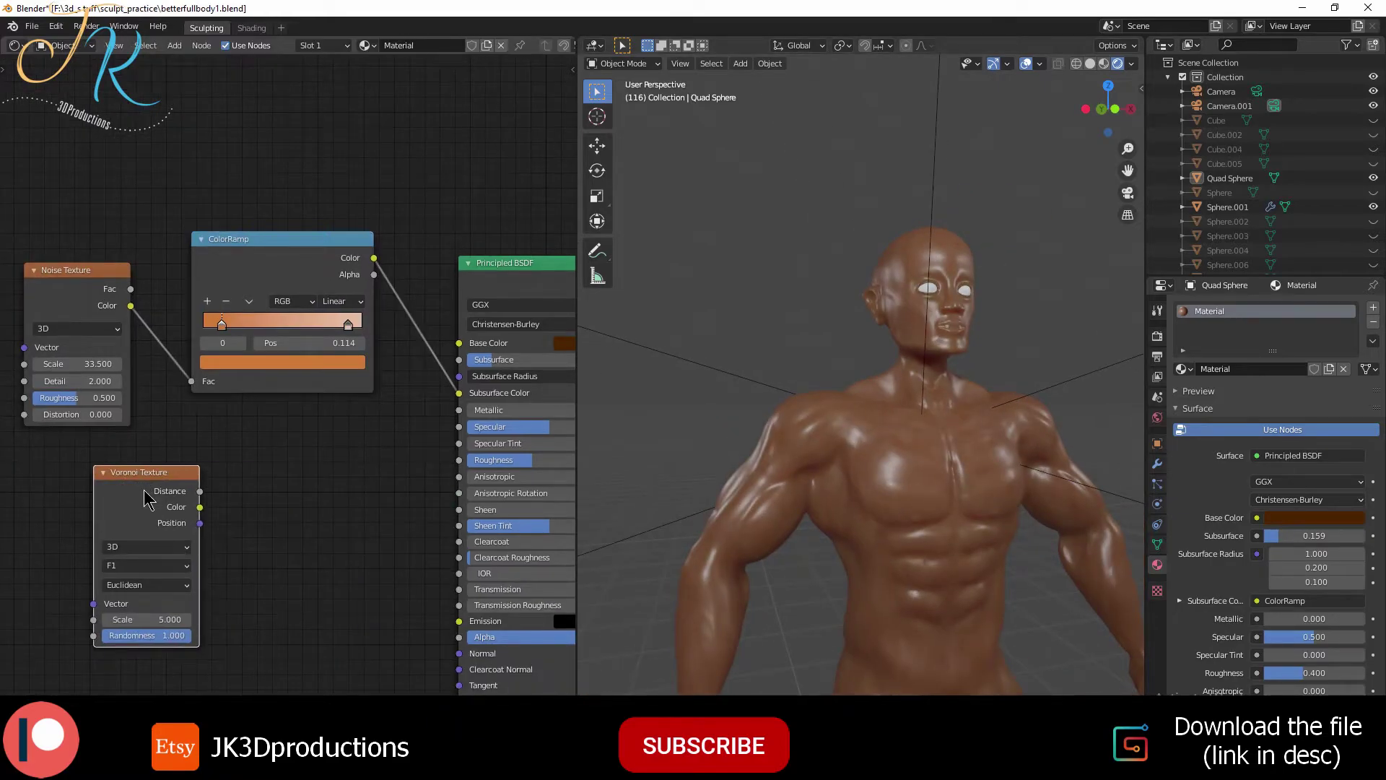
Raise the Voronoi Scale and add a ColorRamp after it with orange and dark-brown stops
ctrl+shift+click(181, 485)
drag(136, 621, 188, 620)
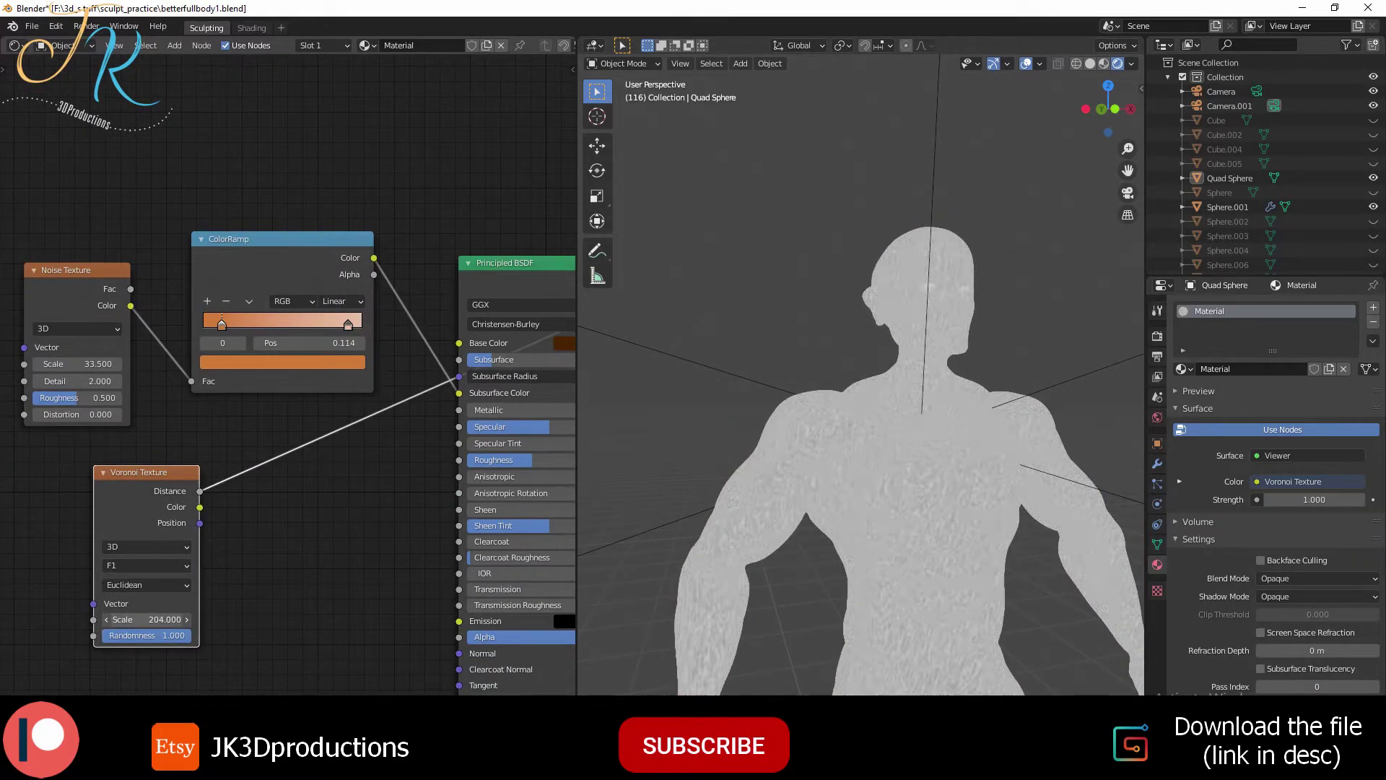
click(388, 575)
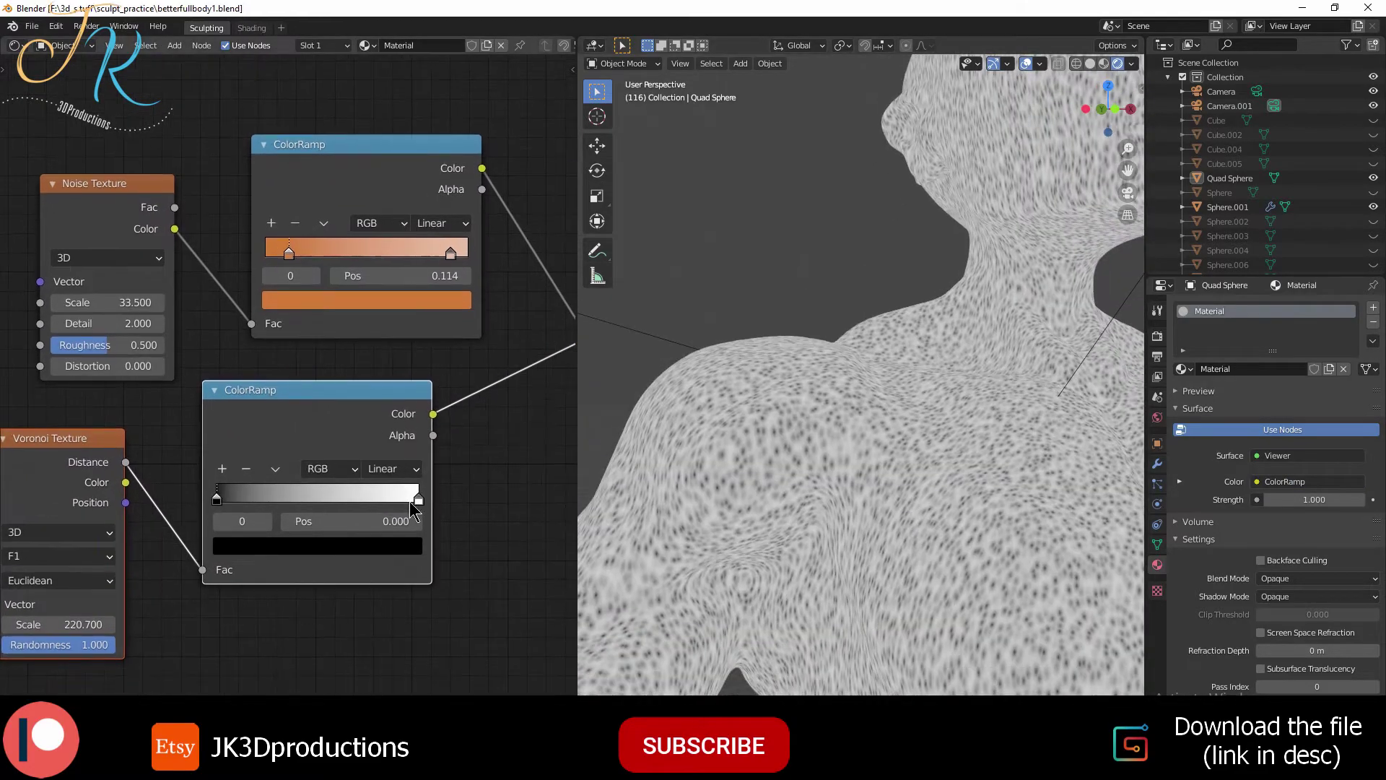
click(318, 546)
drag(272, 370, 260, 387)
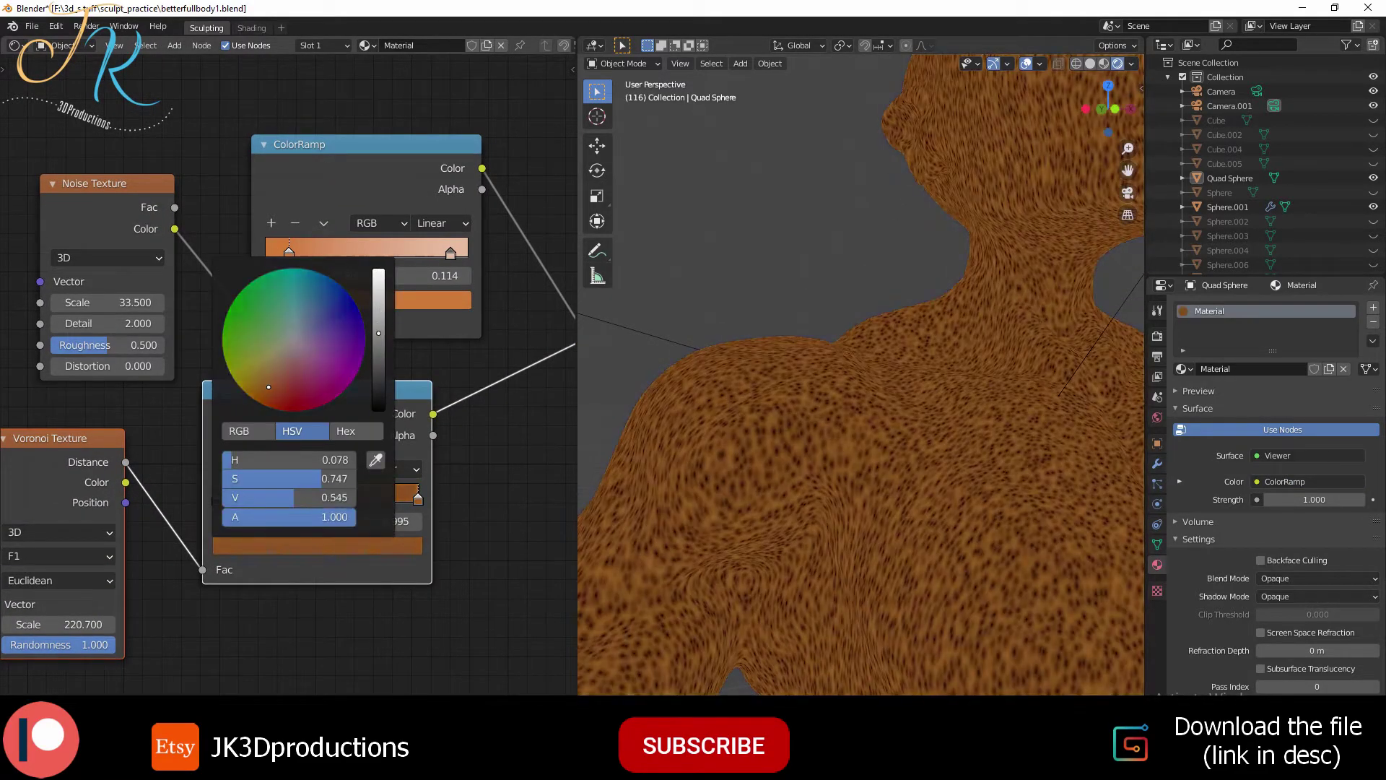
click(350, 542)
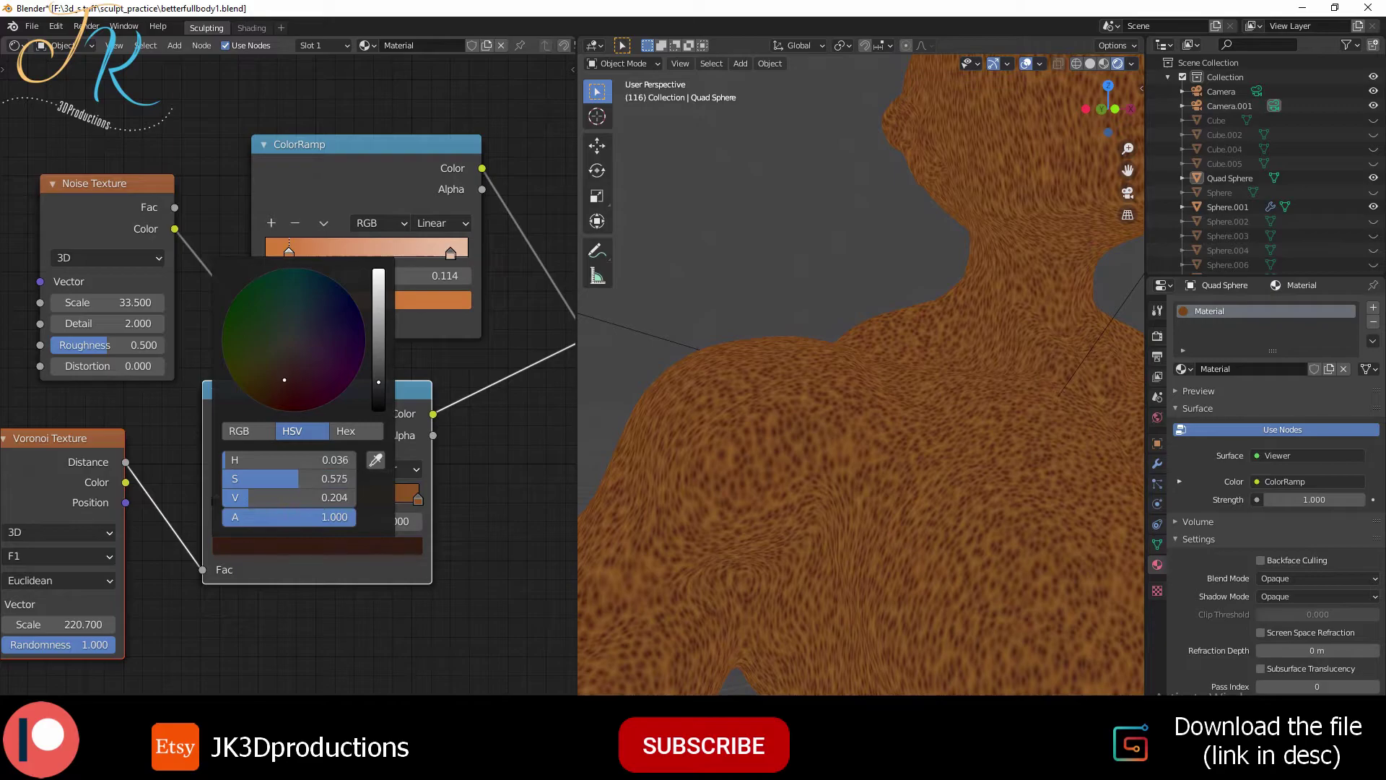
click(361, 559)
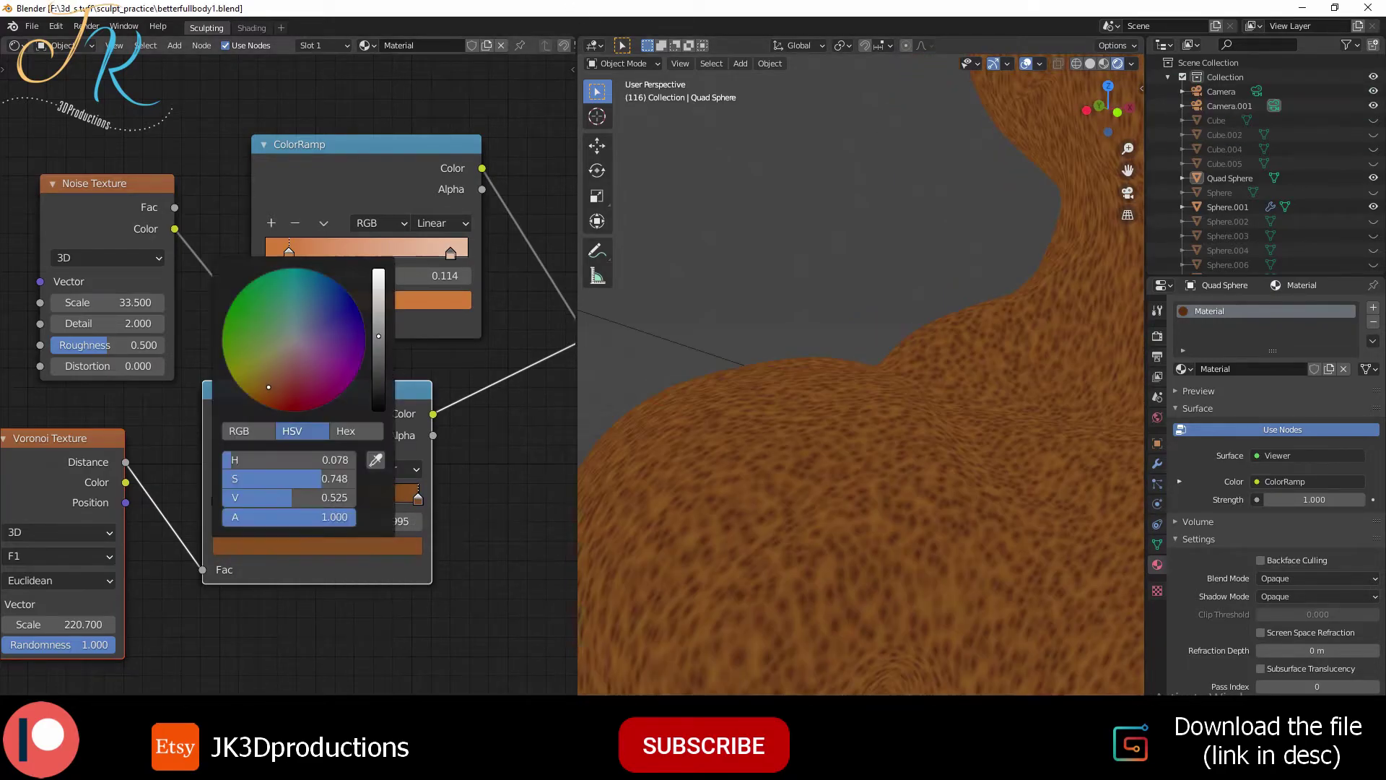
Slide the Voronoi ramp's middle stop left to 0.116 and open its colour
drag(309, 501, 231, 503)
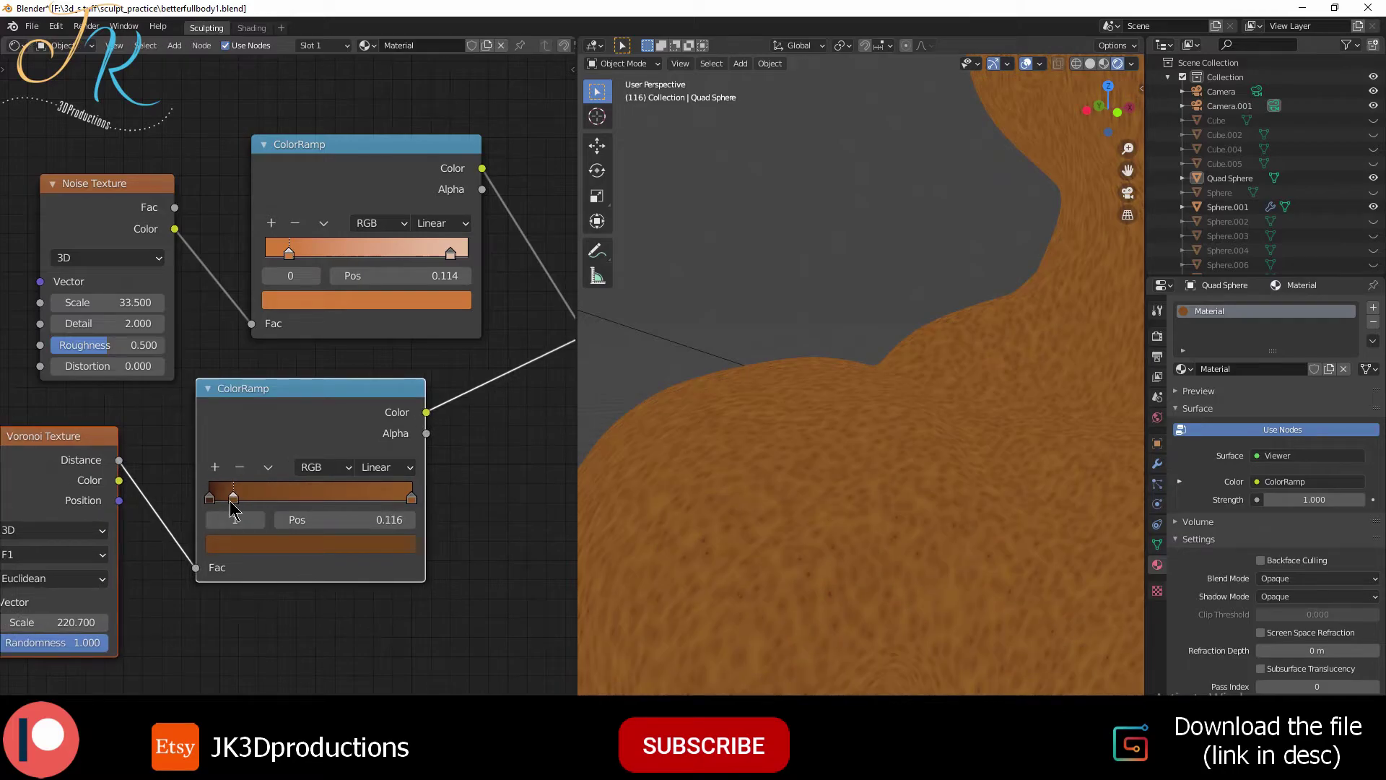
click(259, 545)
scroll(433, 490, down, 2)
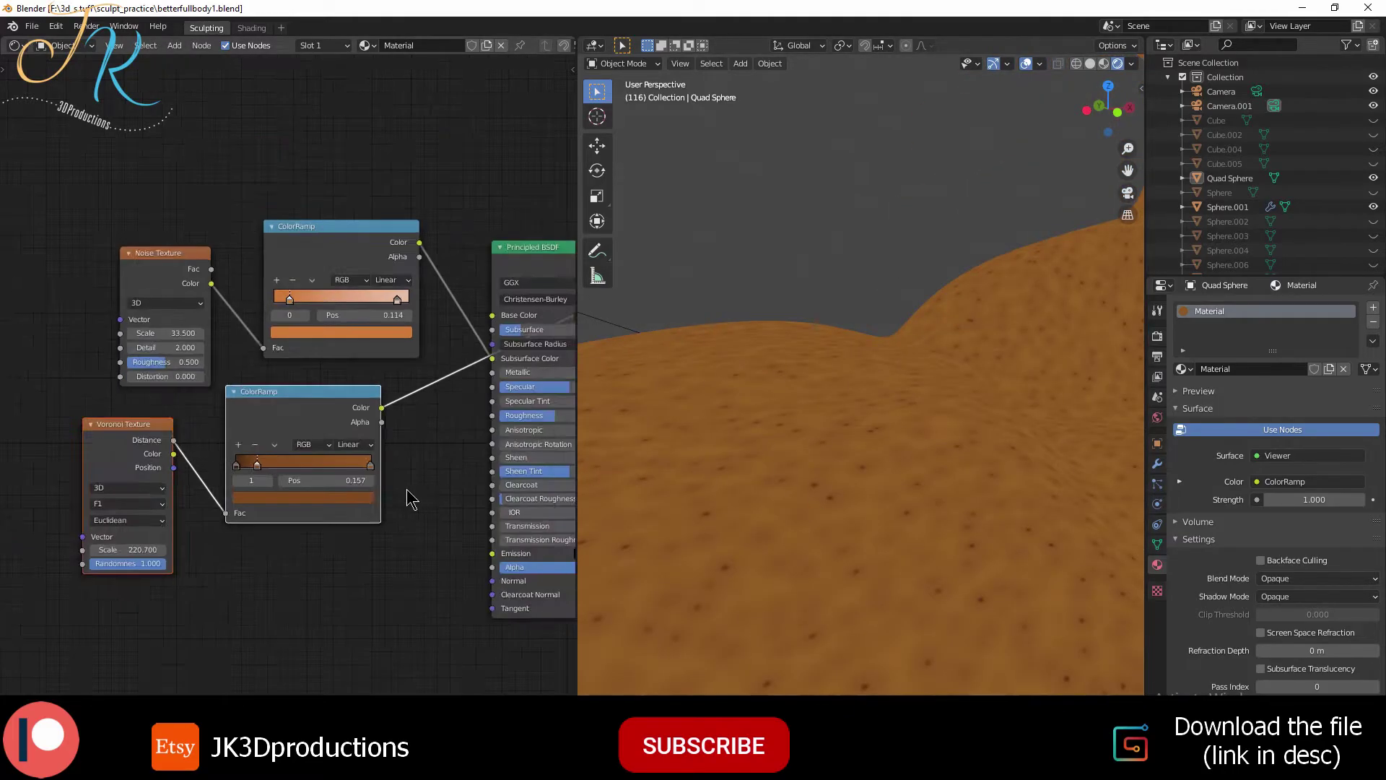
scroll(408, 491, up, 2)
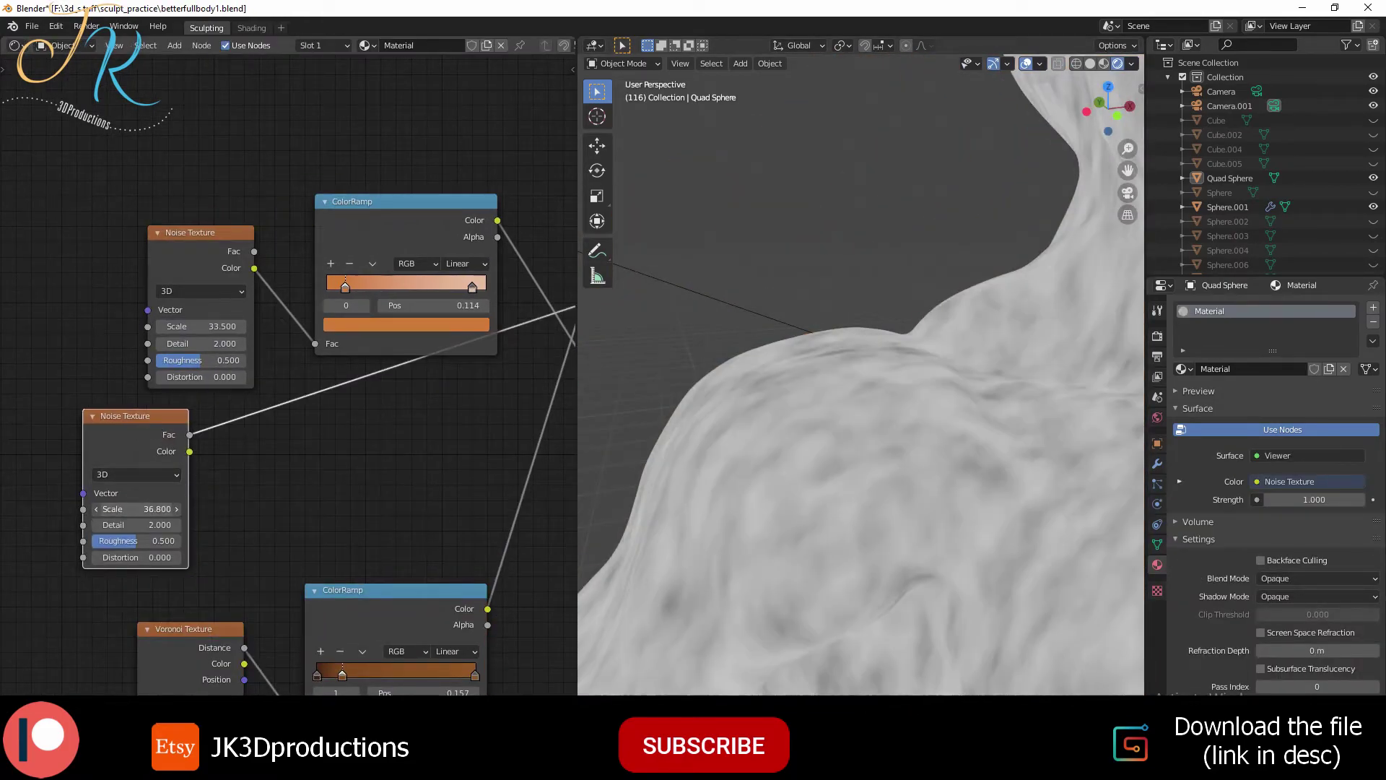
Recolour the middle ColorRamp's stops deep brown and dark red
click(299, 449)
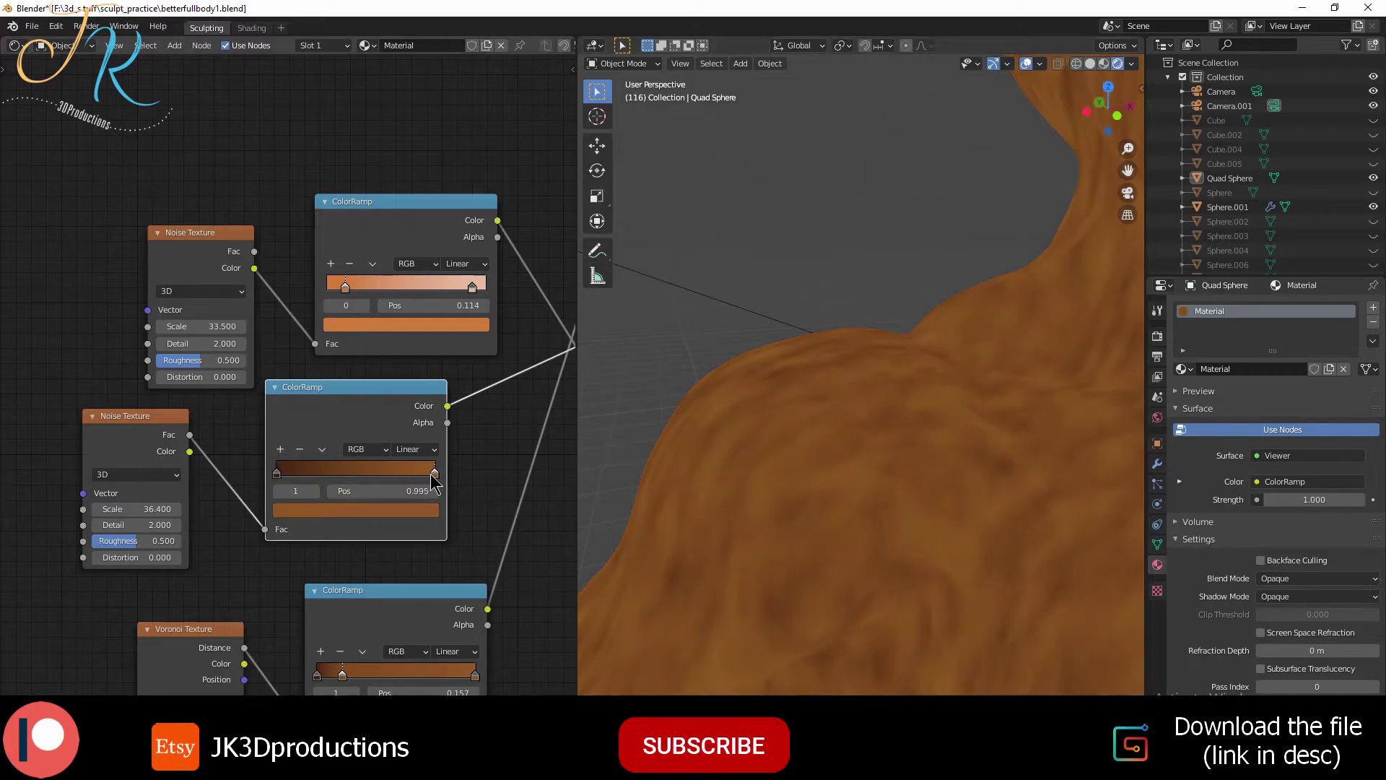
click(356, 510)
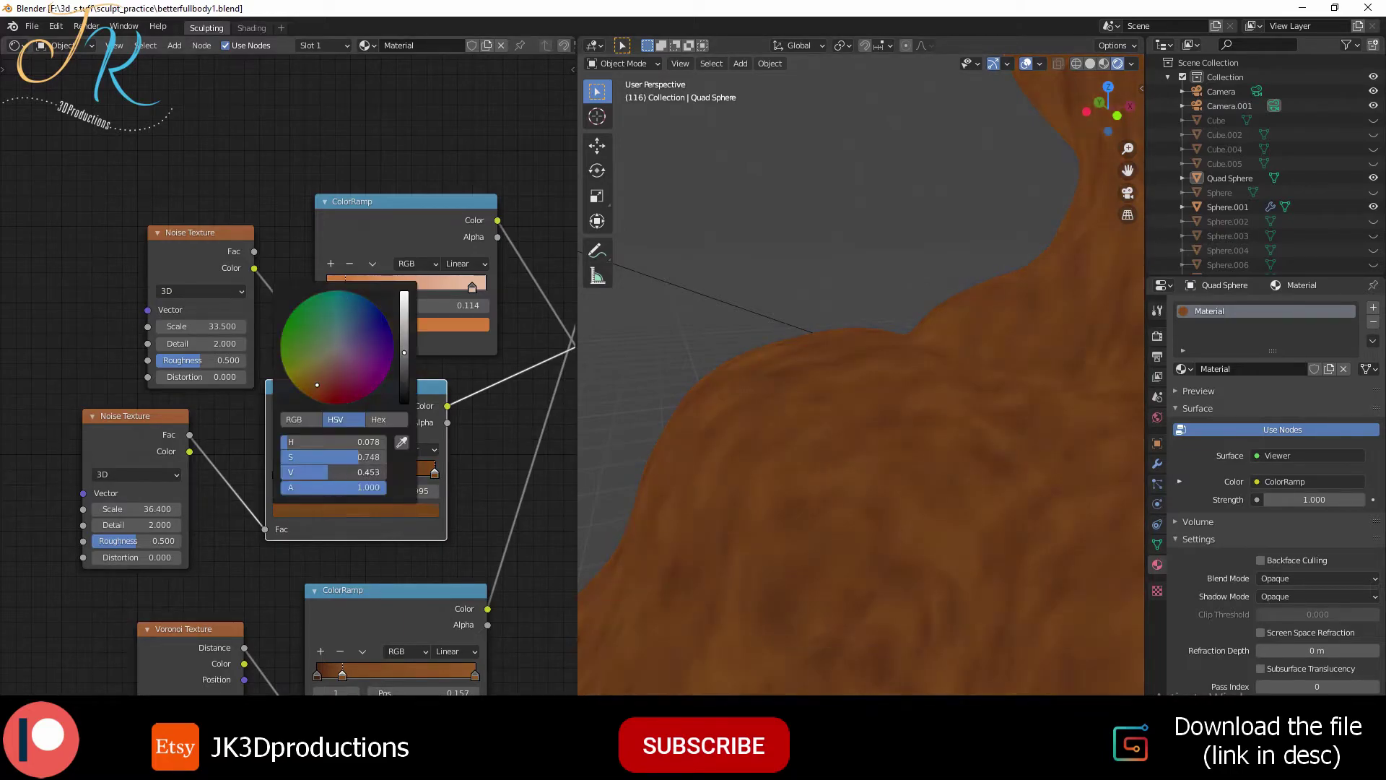
drag(361, 472, 333, 463)
click(320, 382)
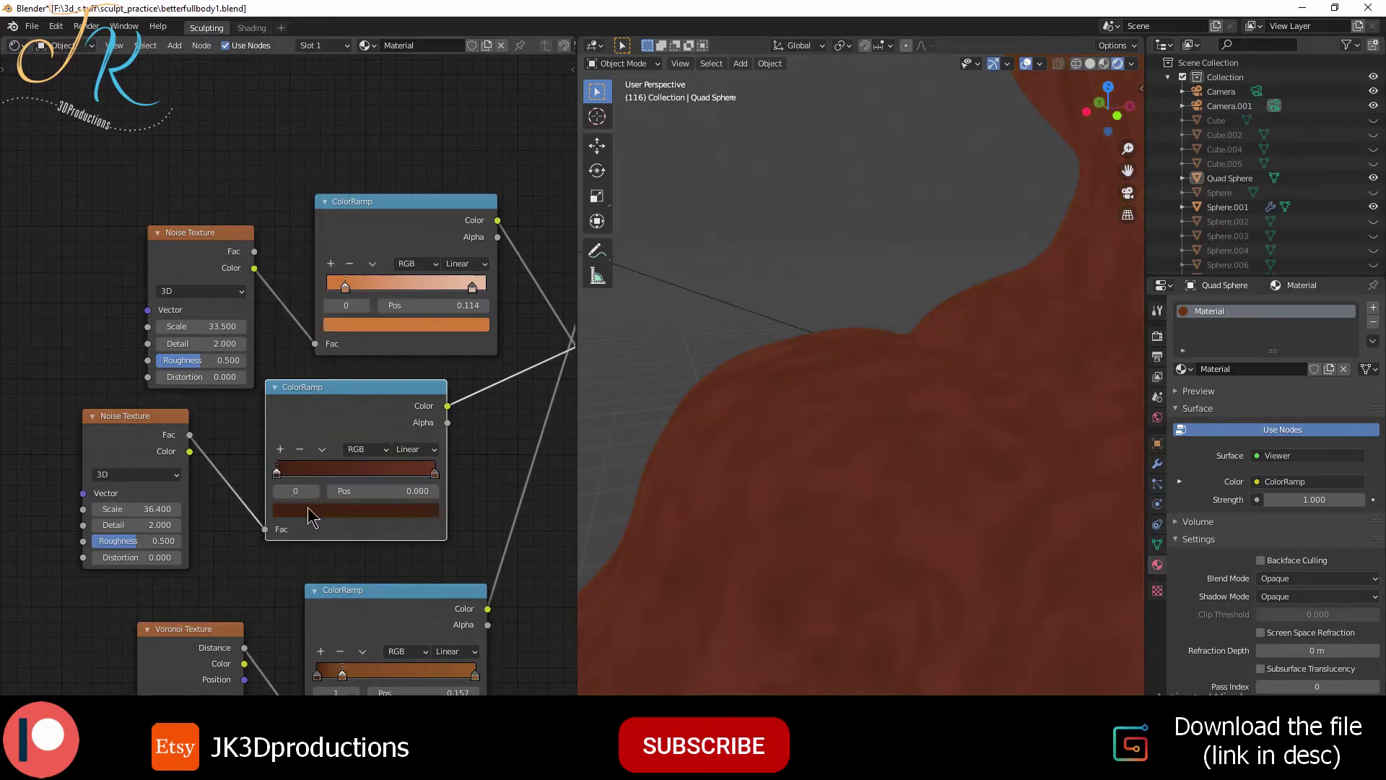
click(356, 509)
drag(404, 339, 403, 354)
scroll(56, 431, down, 1)
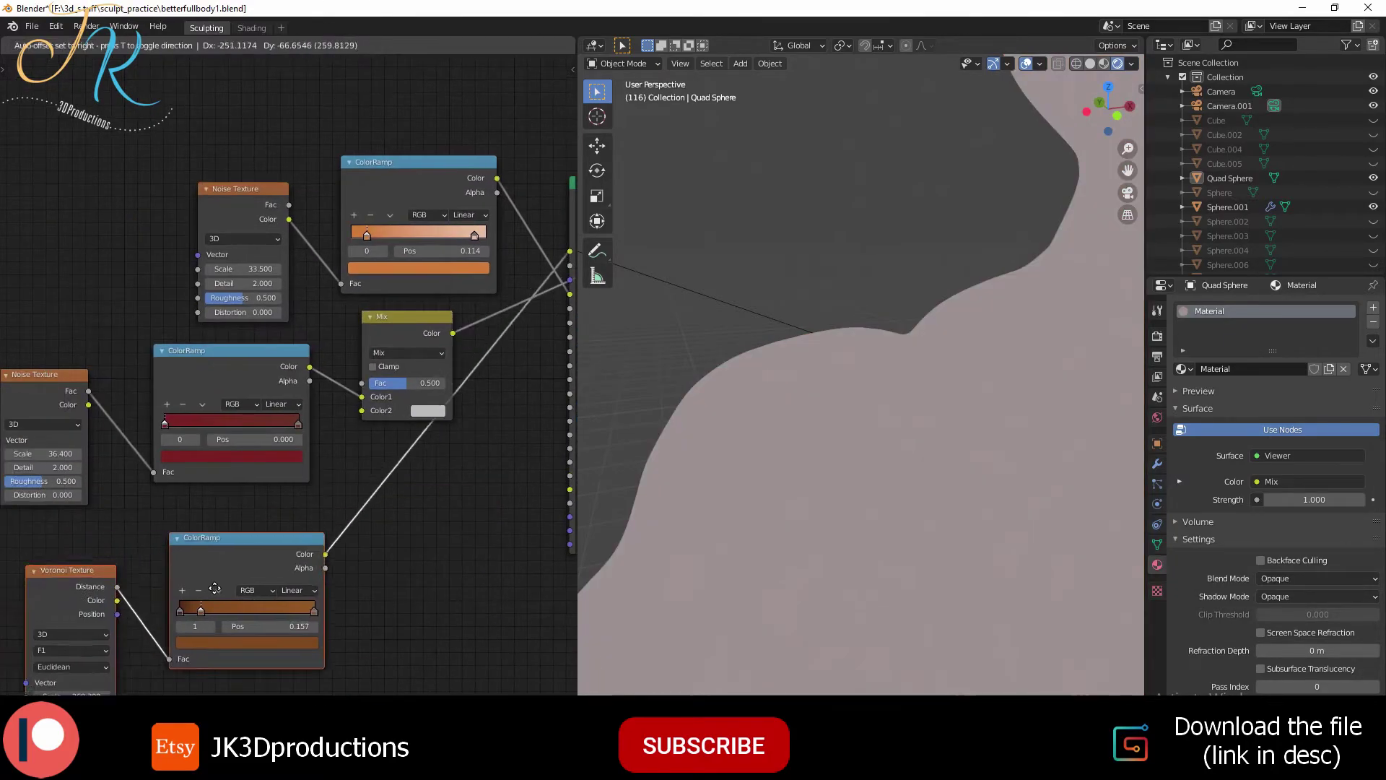
Link the Voronoi ramp to Mix Color2, set Fac 0.317, and connect Principled BSDF to the output
drag(336, 552, 348, 419)
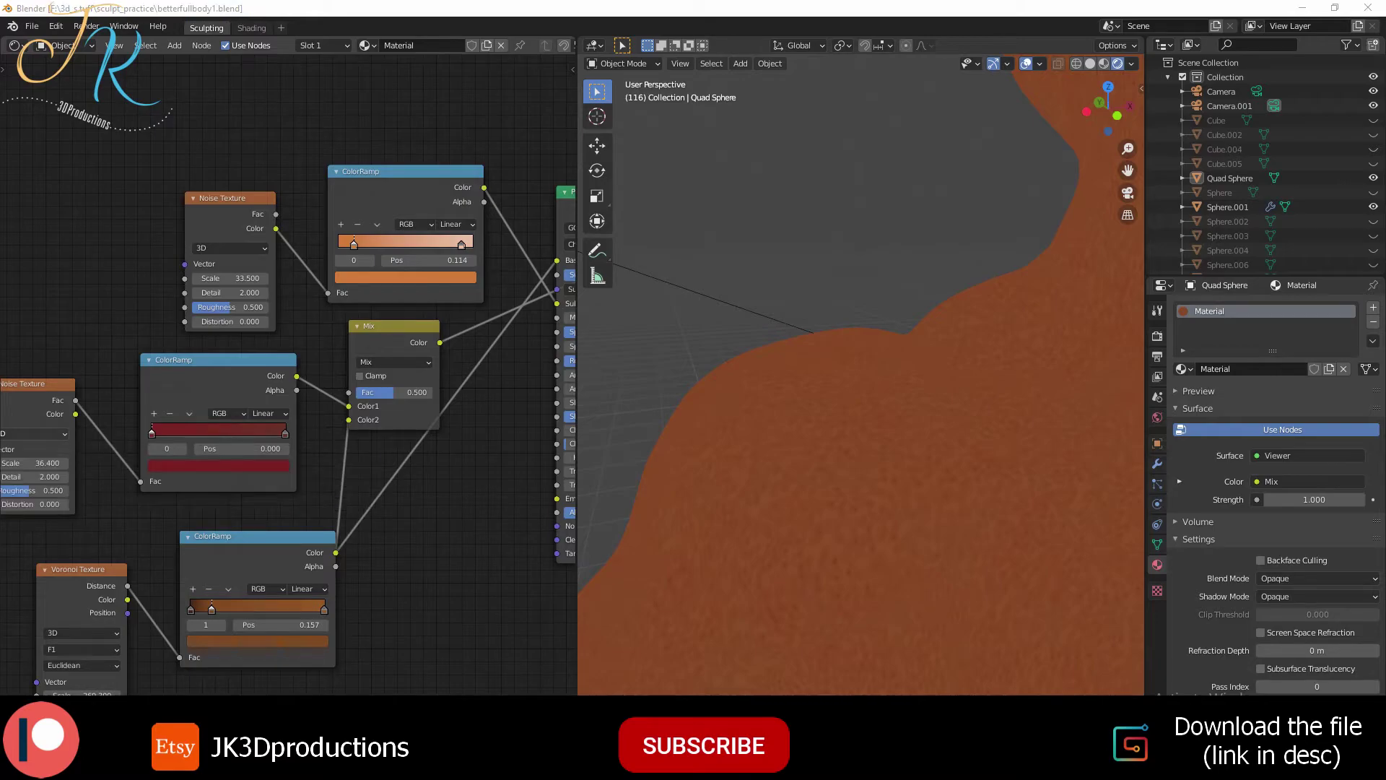
middle_drag(383, 402, 354, 396)
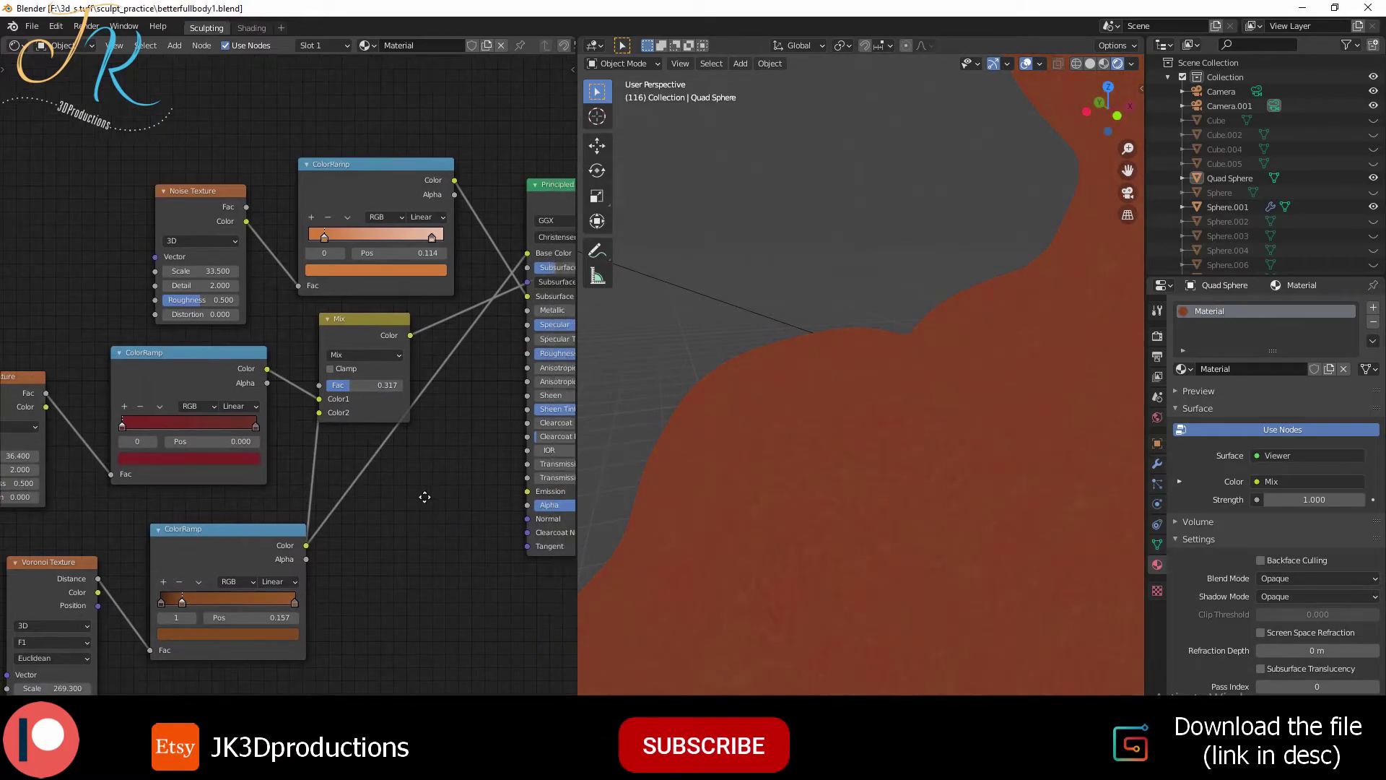
ctrl+shift+click(434, 288)
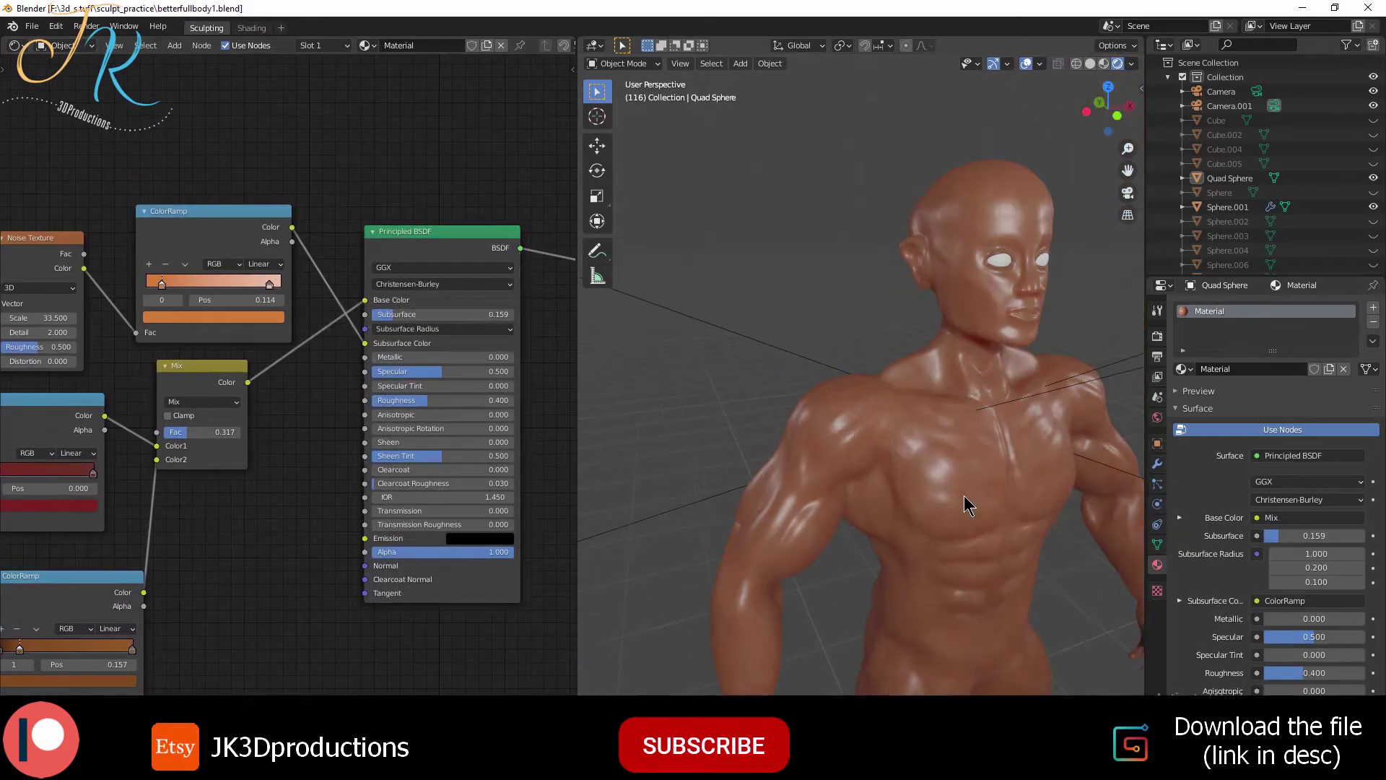
Add a Bump node into the BSDF Normal at Strength 0.108 and adjust the roughness ramp's black stop
middle_drag(144, 593, 433, 486)
click(303, 397)
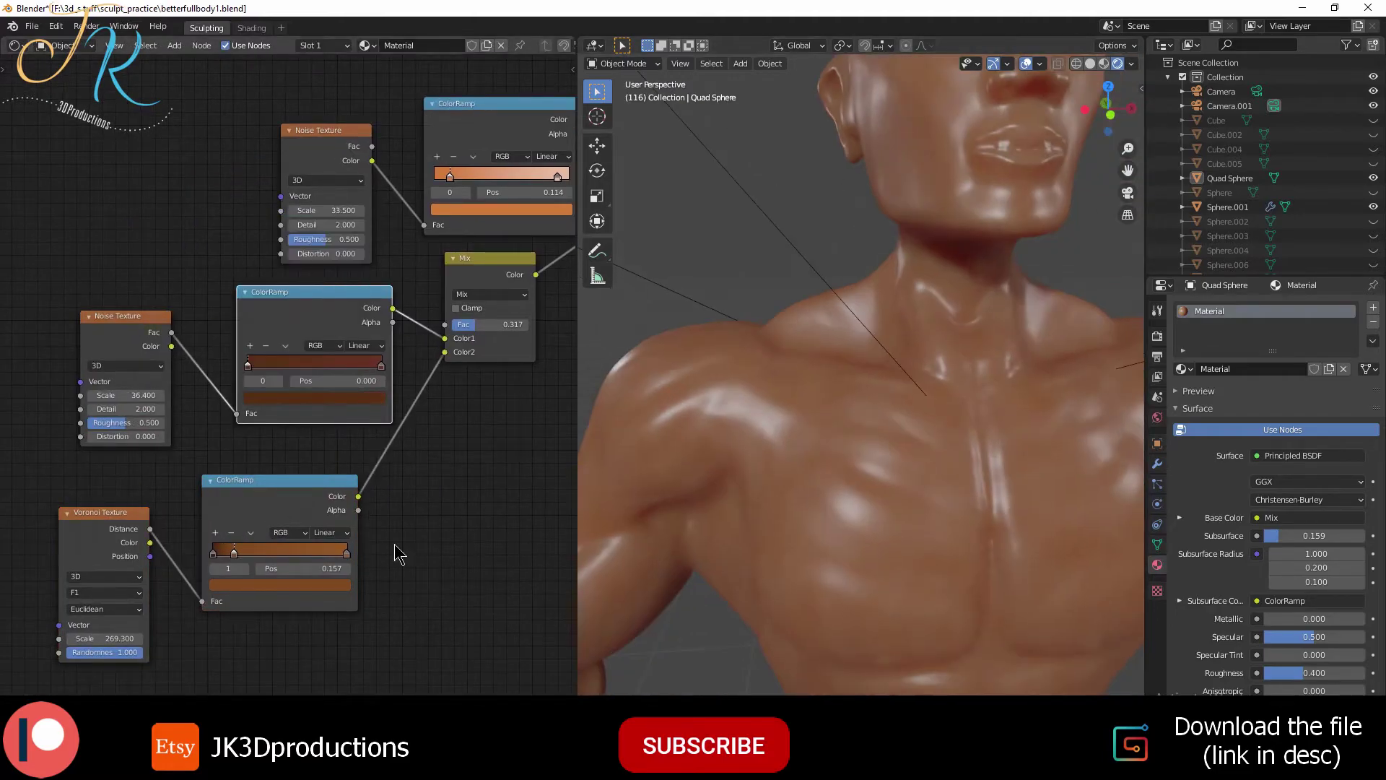
middle_drag(393, 557, 311, 460)
key(shift+a)
text(bum)
middle_drag(463, 434, 349, 454)
drag(360, 440, 473, 406)
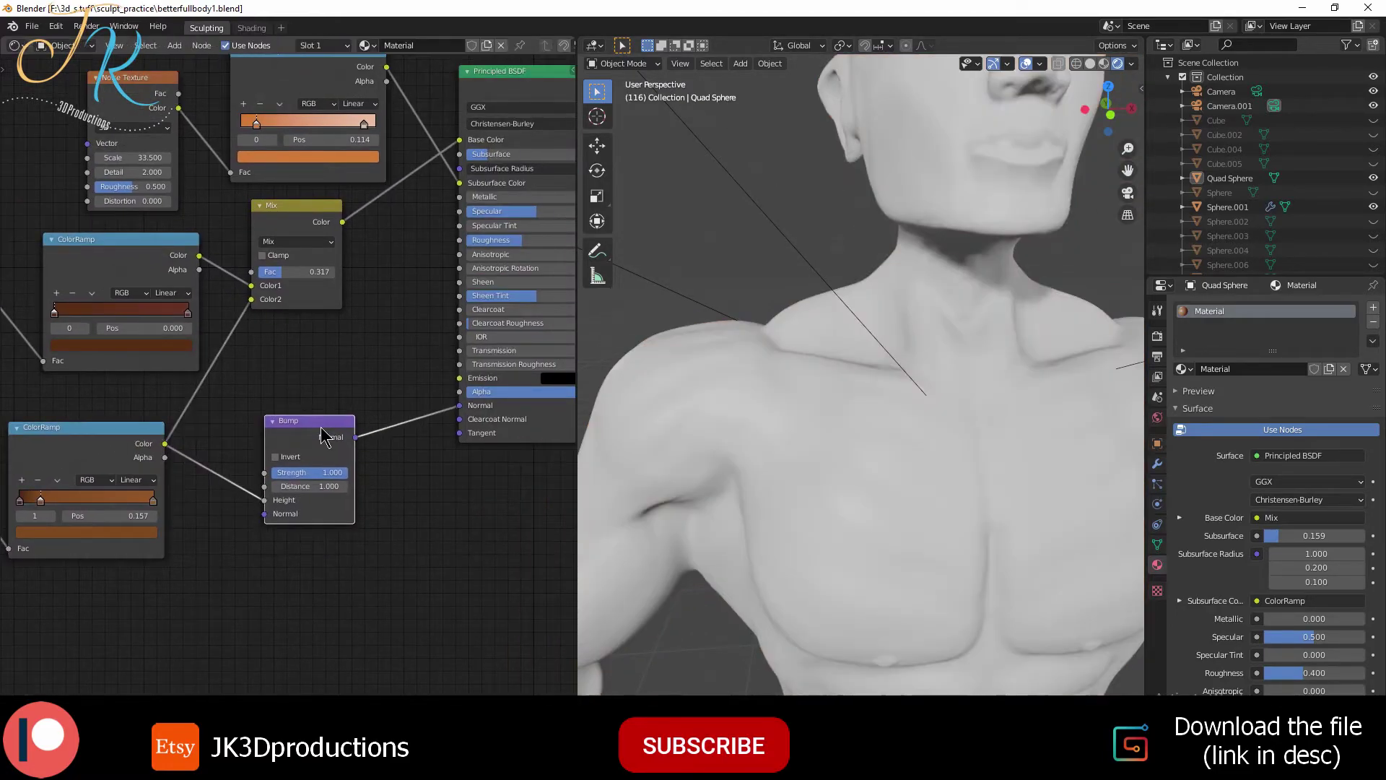
middle_drag(722, 528, 837, 530)
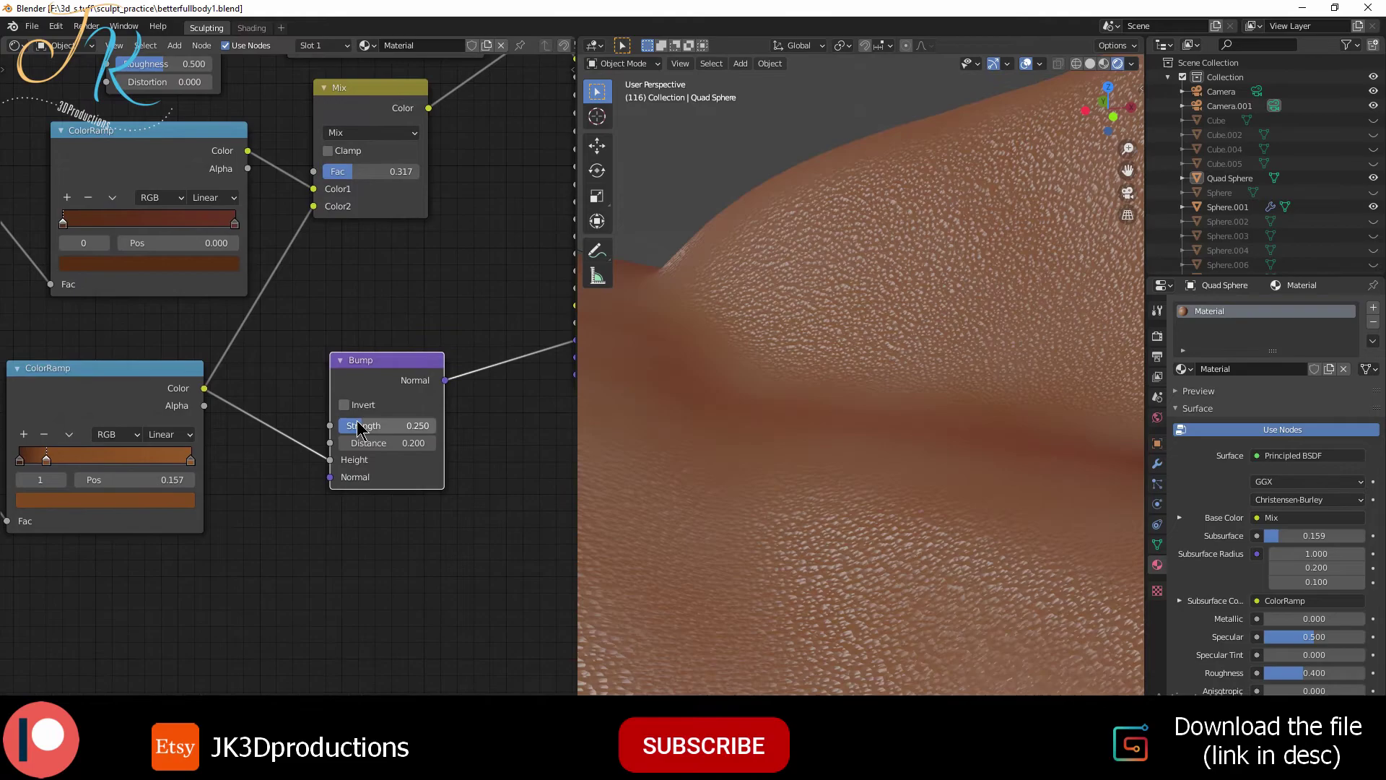
drag(359, 427, 339, 427)
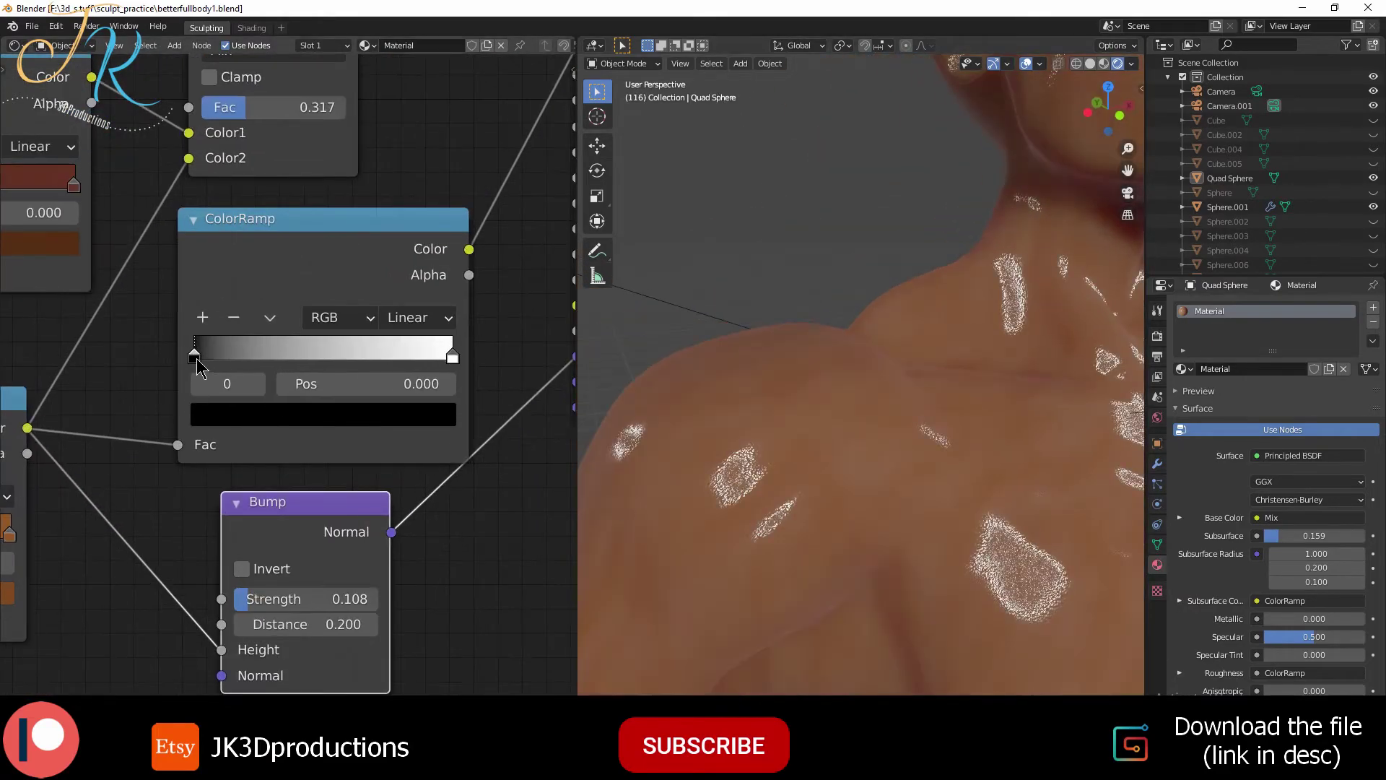
drag(462, 352, 433, 364)
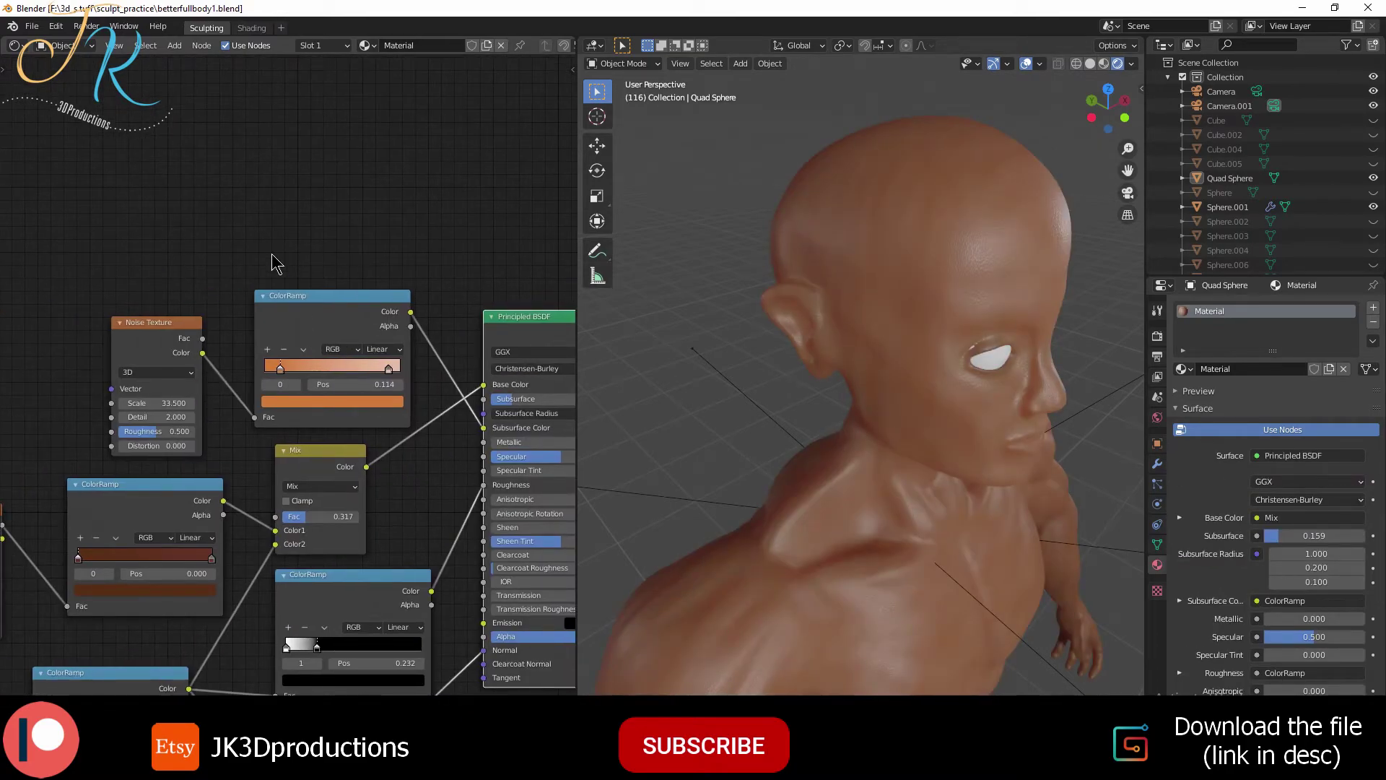
Select the top Noise Texture and look up Node Wrangler's shortcuts in Preferences > Add-ons
middle_drag(261, 282, 413, 245)
click(309, 292)
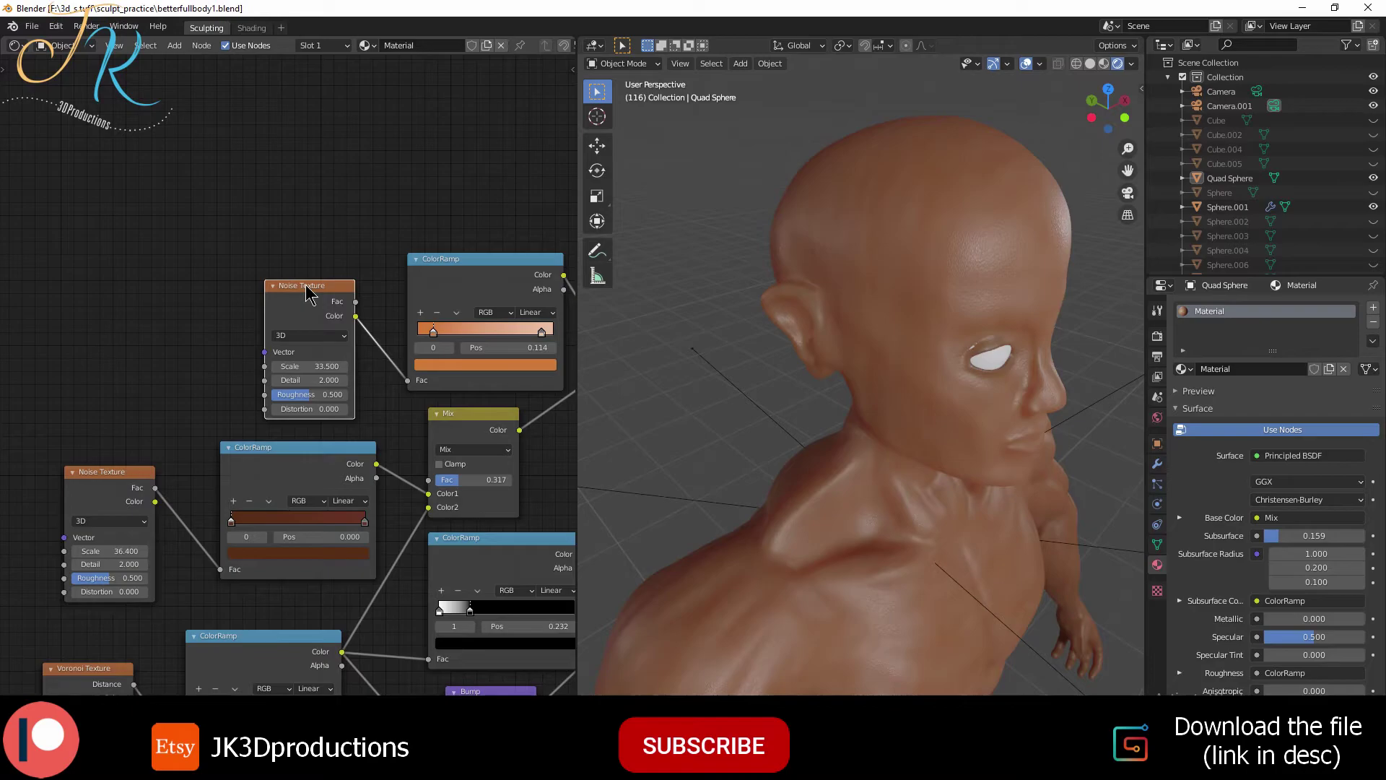
click(56, 26)
click(109, 244)
click(418, 117)
text(node wr)
click(137, 138)
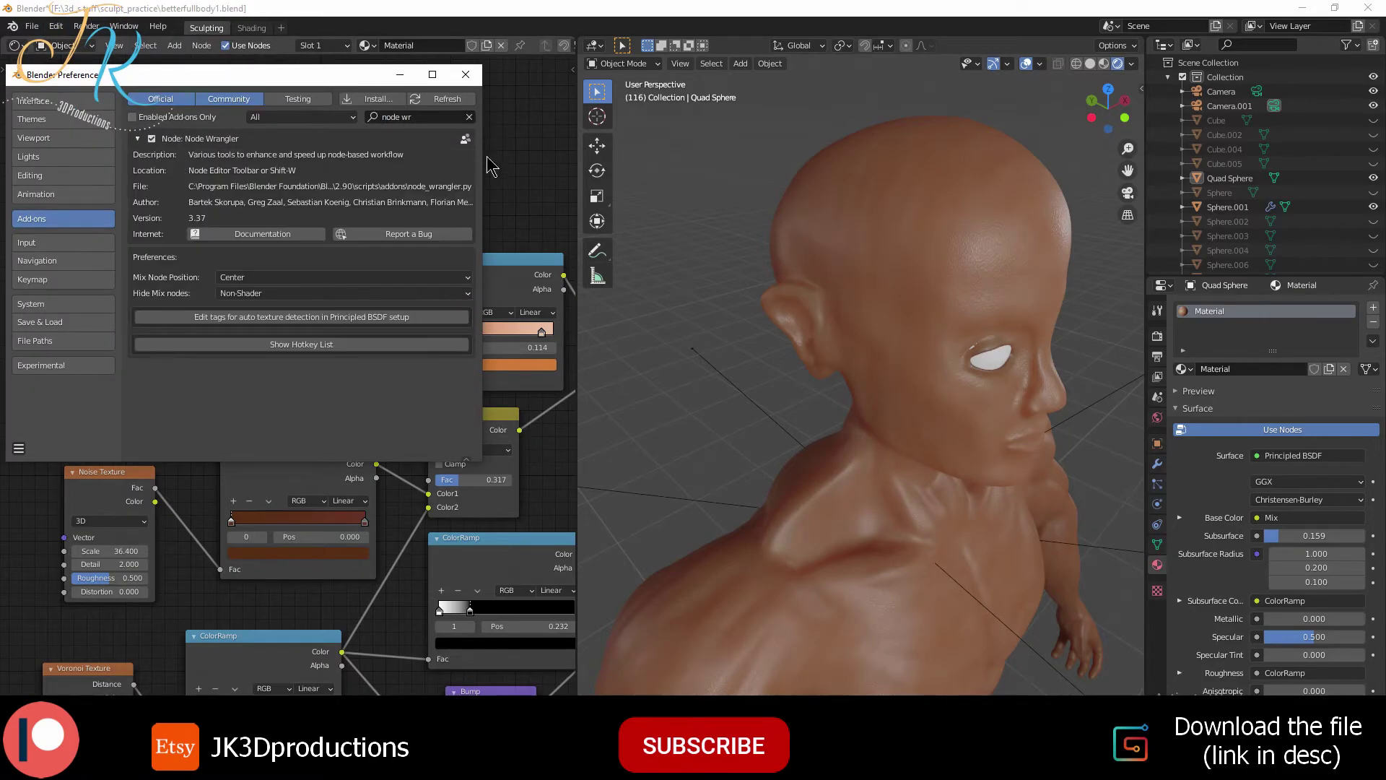
click(302, 344)
scroll(396, 356, down, 5)
scroll(371, 350, down, 5)
scroll(354, 291, down, 3)
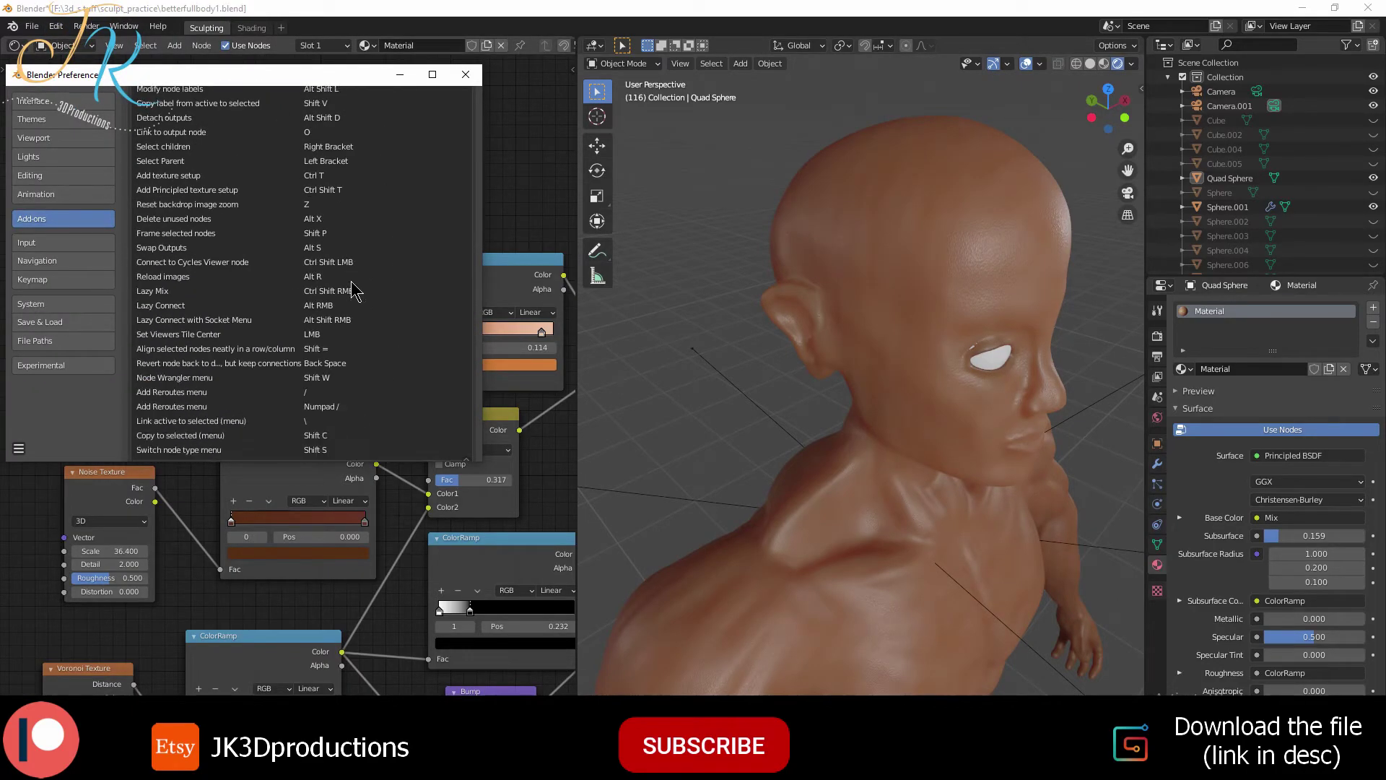
click(466, 74)
Drive the Noise Texture with Object coordinates through a Mapping node via Ctrl+T
middle_drag(415, 292, 339, 285)
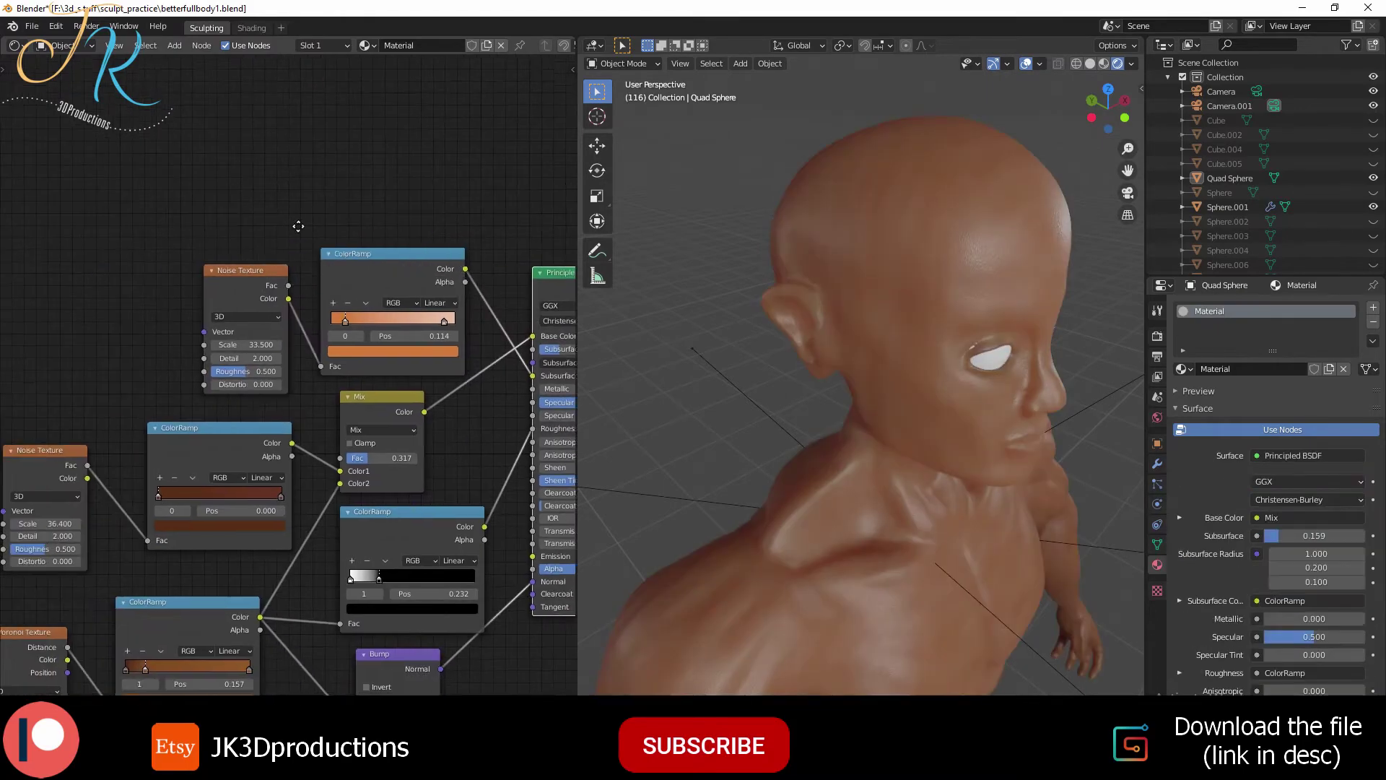
scroll(303, 260, down, 1)
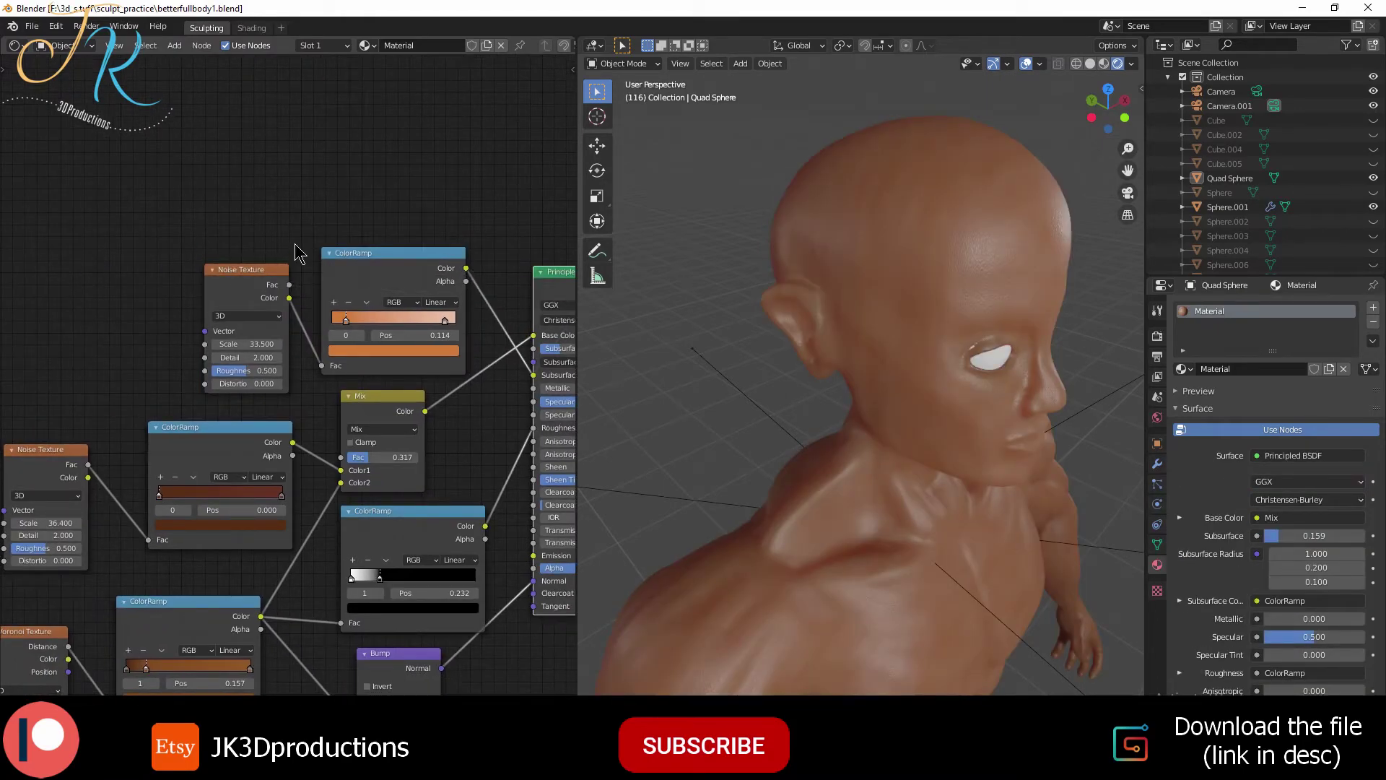
scroll(296, 246, up, 1)
middle_drag(296, 249, 335, 236)
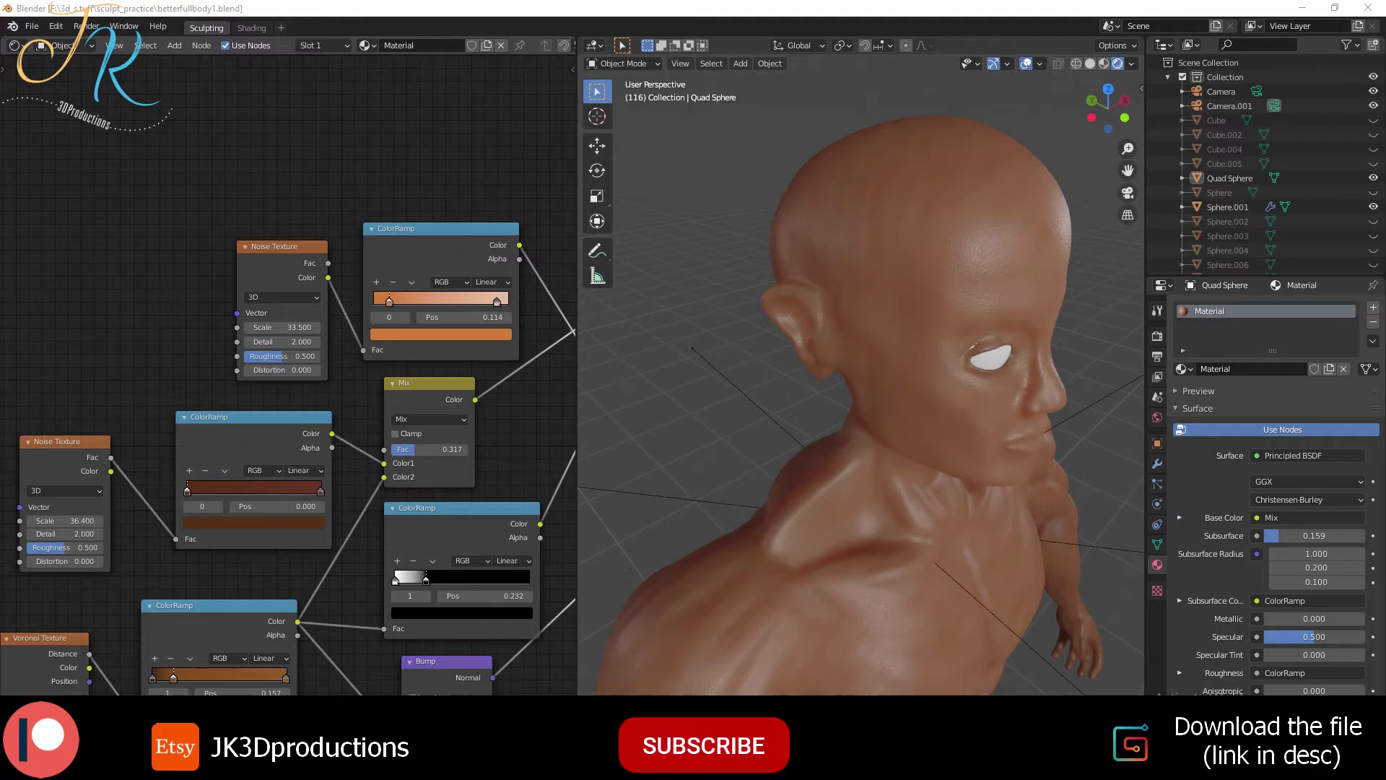
middle_drag(289, 339, 494, 348)
drag(244, 221, 174, 227)
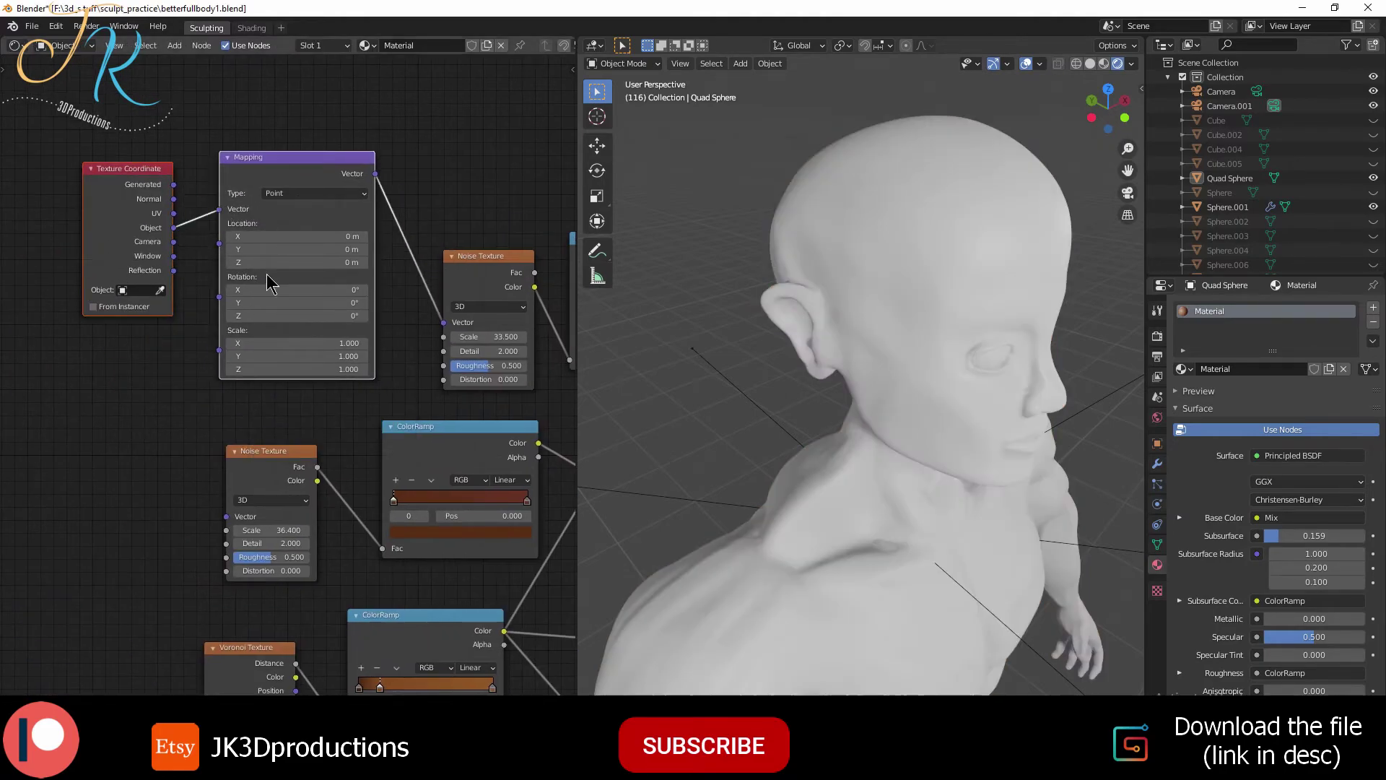
mouse_move(794, 469)
middle_down()
mouse_move(911, 481)
mouse_move(795, 527)
mouse_move(895, 448)
mouse_move(863, 560)
mouse_move(813, 531)
middle_up()
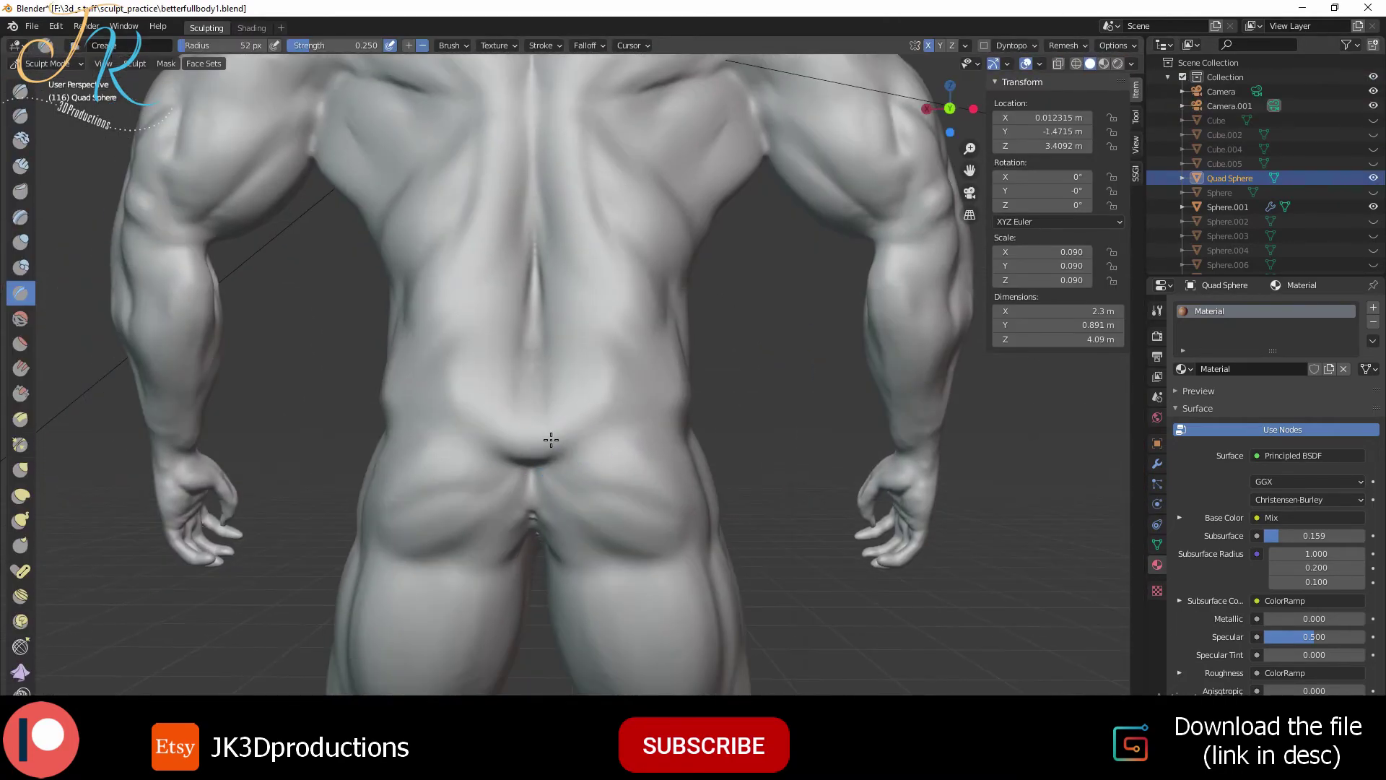
In Sculpt Mode, carve crease strokes across the lower back and both buttocks with Clay Strips
click(555, 473)
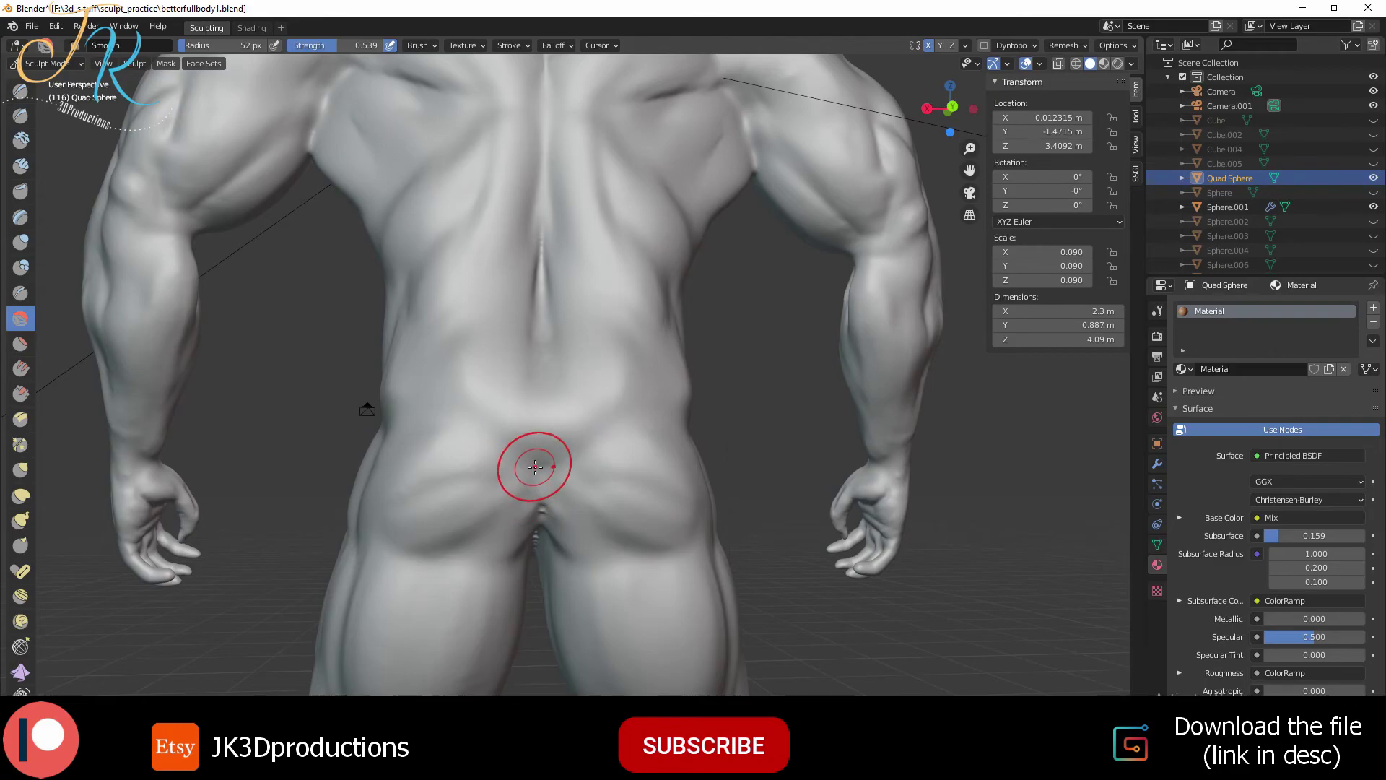
key(c)
mouse_move(537, 423)
mouse_down()
mouse_move(505, 498)
mouse_move(643, 516)
mouse_up()
key(ctrl+z)
key(ctrl+z)
key(ctrl+z)
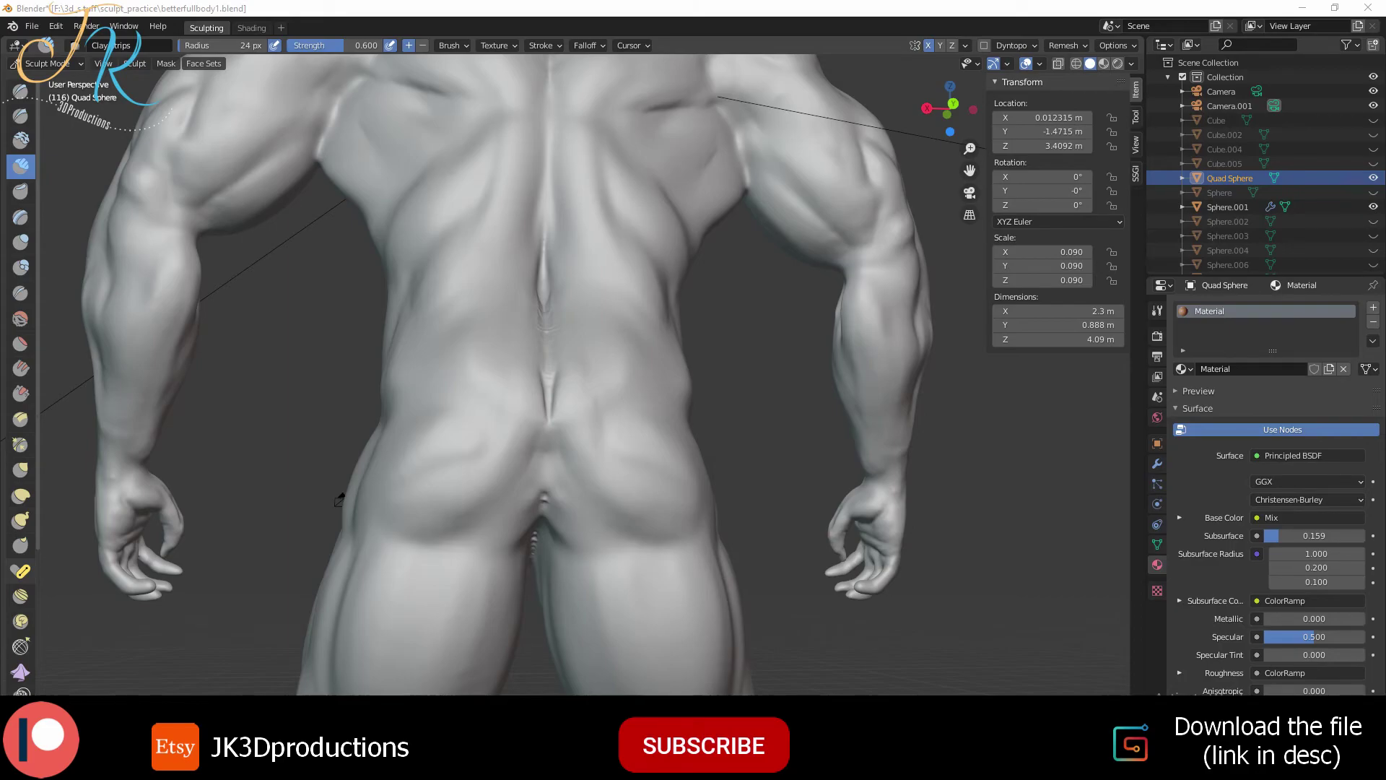
mouse_move(339, 500)
middle_down()
mouse_move(510, 527)
mouse_move(526, 415)
middle_up()
drag(592, 469, 628, 509)
mouse_move(433, 498)
mouse_down()
mouse_move(504, 494)
mouse_move(491, 466)
mouse_up()
key(shift+f)
key(Escape)
mouse_move(491, 466)
middle_down()
mouse_move(517, 423)
mouse_move(520, 461)
middle_up()
Reshape the lower back and hip contours with the Grab brush and save the file
mouse_move(497, 526)
middle_down()
mouse_move(490, 541)
mouse_move(493, 511)
middle_up()
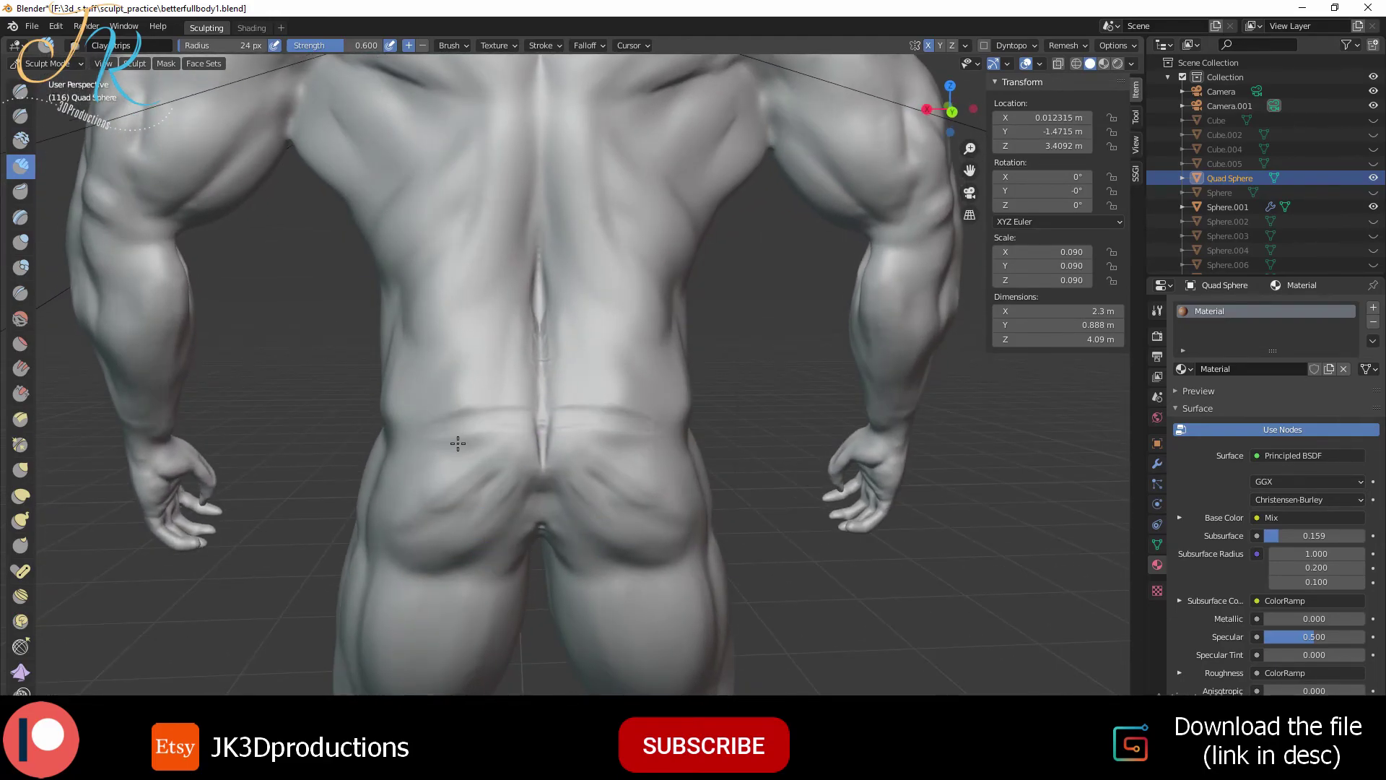
middle_drag(458, 444, 458, 464)
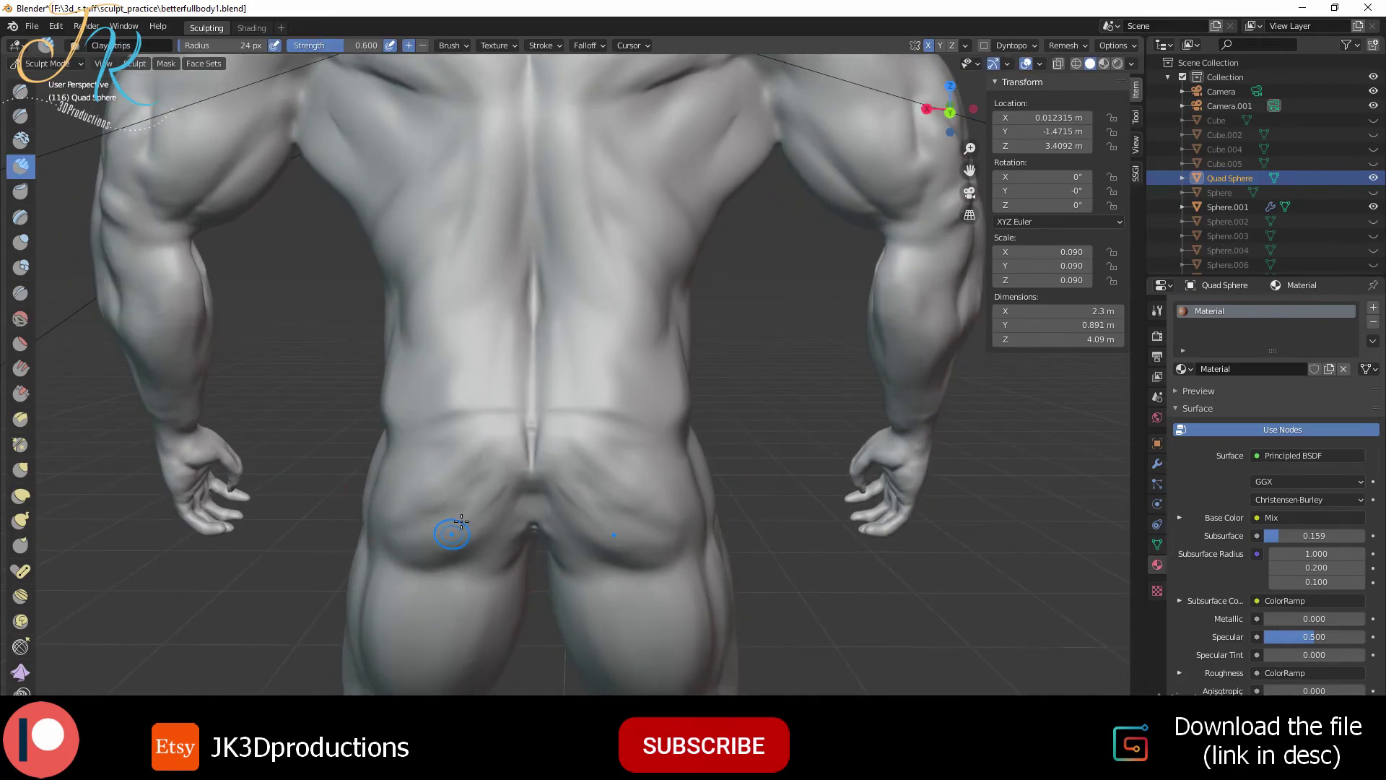
middle_drag(461, 522, 551, 424)
mouse_move(491, 462)
middle_down()
mouse_move(512, 497)
mouse_move(582, 412)
mouse_move(455, 533)
mouse_move(559, 475)
middle_up()
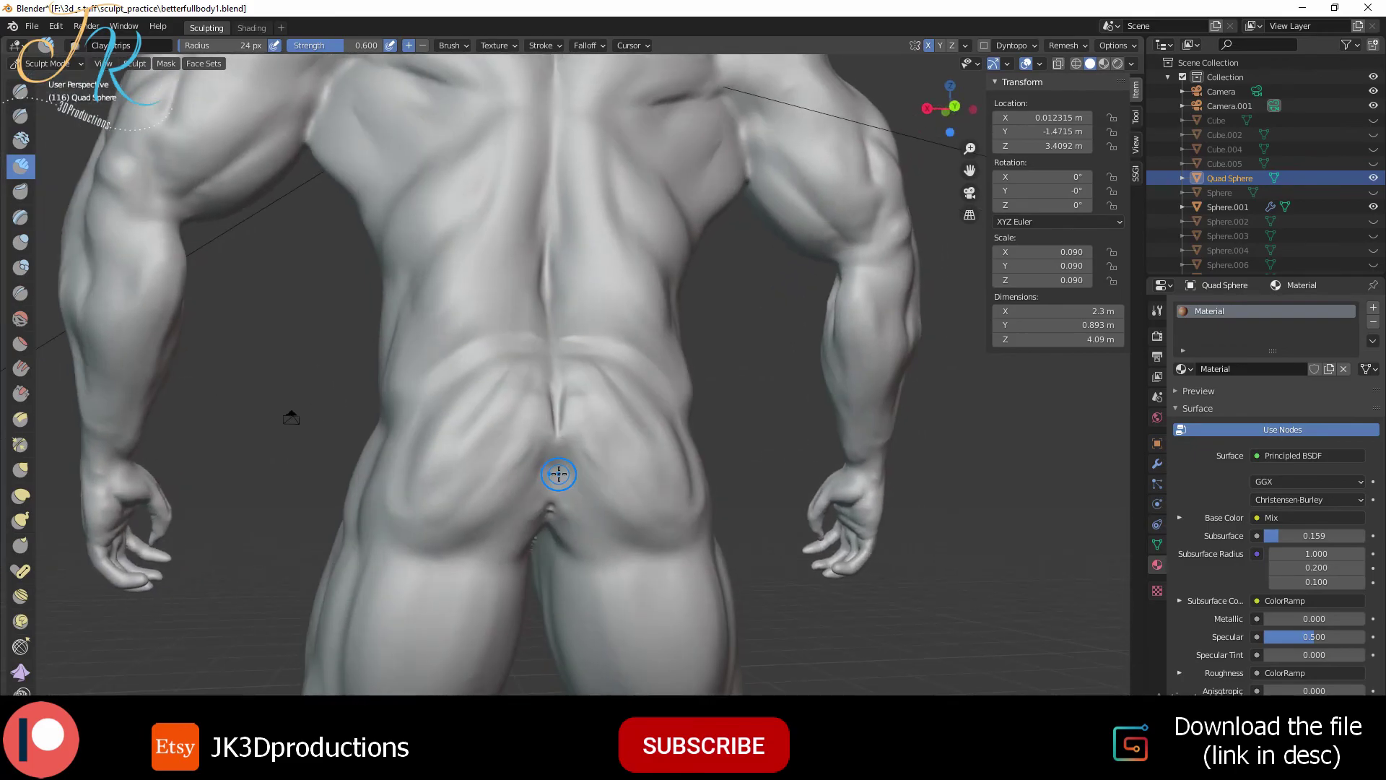
mouse_move(503, 509)
middle_down()
mouse_move(489, 458)
mouse_move(530, 428)
mouse_move(668, 505)
mouse_move(635, 532)
mouse_move(402, 343)
middle_up()
key(g)
drag(402, 343, 405, 411)
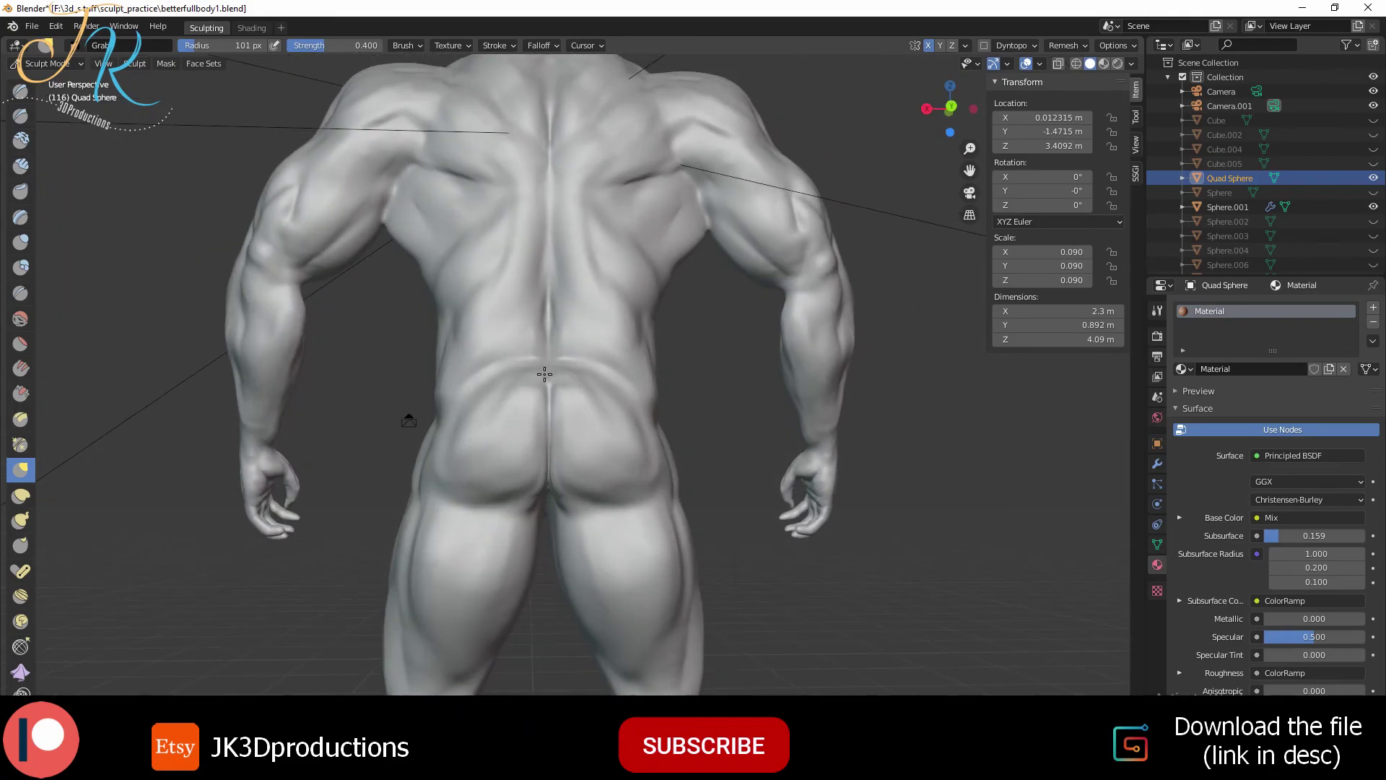
middle_drag(405, 412, 641, 500)
drag(640, 501, 636, 485)
key(ctrl+s)
mouse_move(636, 486)
middle_down()
mouse_move(551, 496)
mouse_move(696, 464)
mouse_move(665, 471)
middle_up()
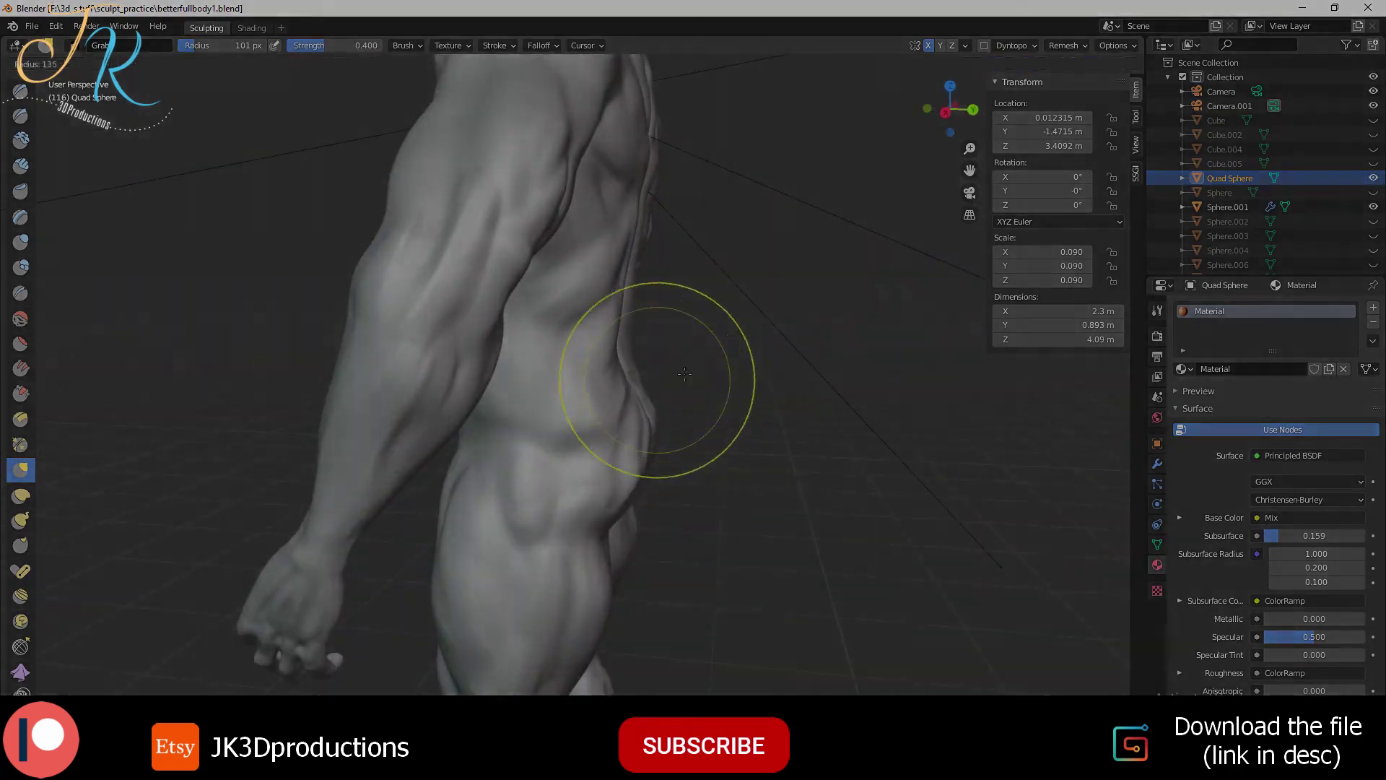